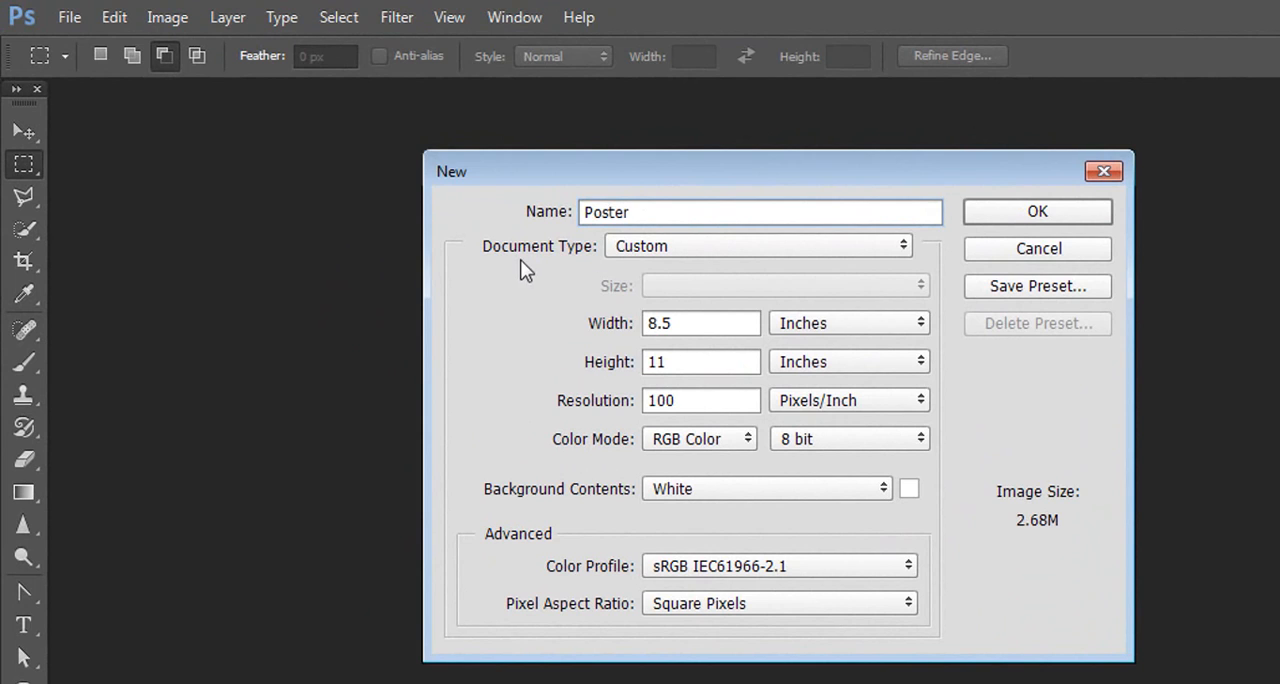
Step: Create the 8.5 × 11 inch Poster document at 100 pixels/inch and place the lipstick-lipstick-tubes-makeup-90297 image as embedded
click(1059, 217)
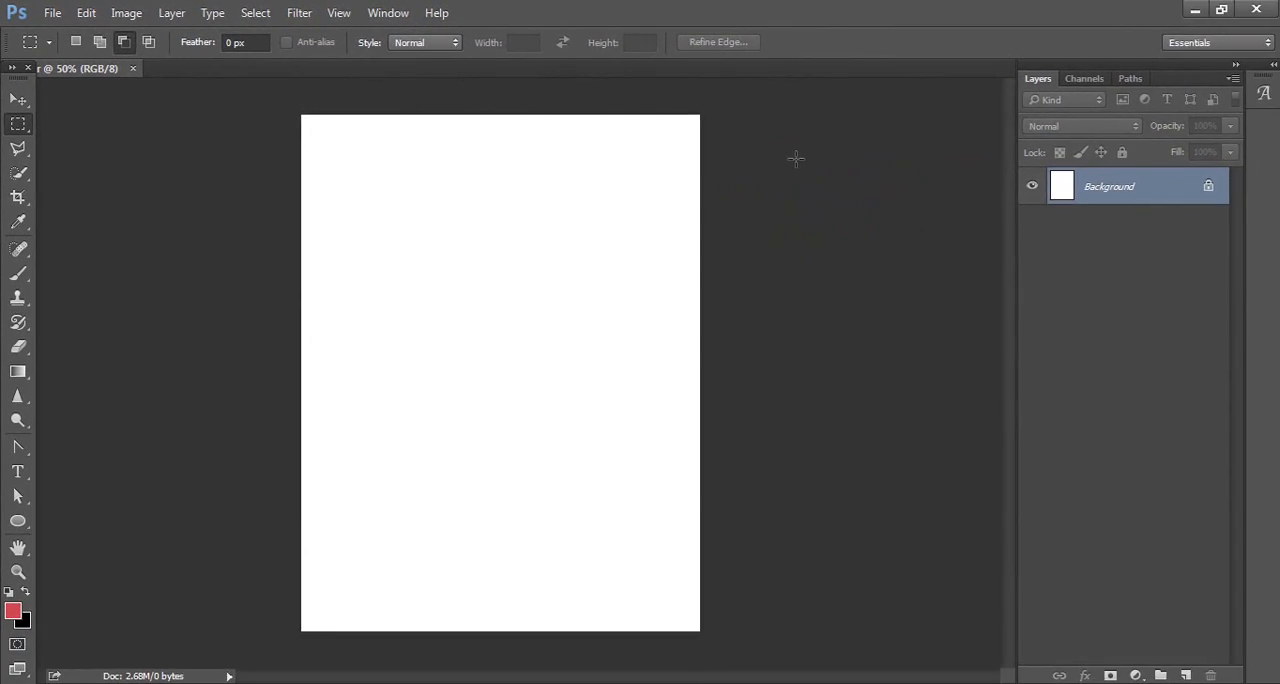
click(52, 13)
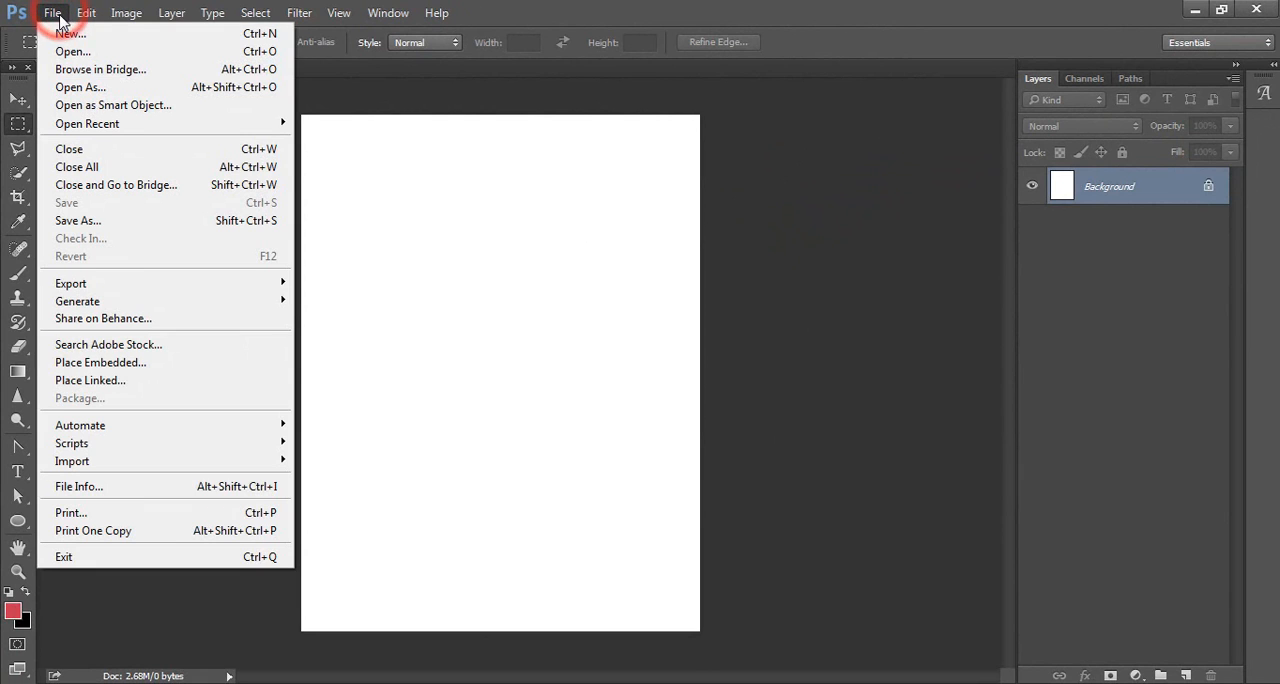
click(162, 367)
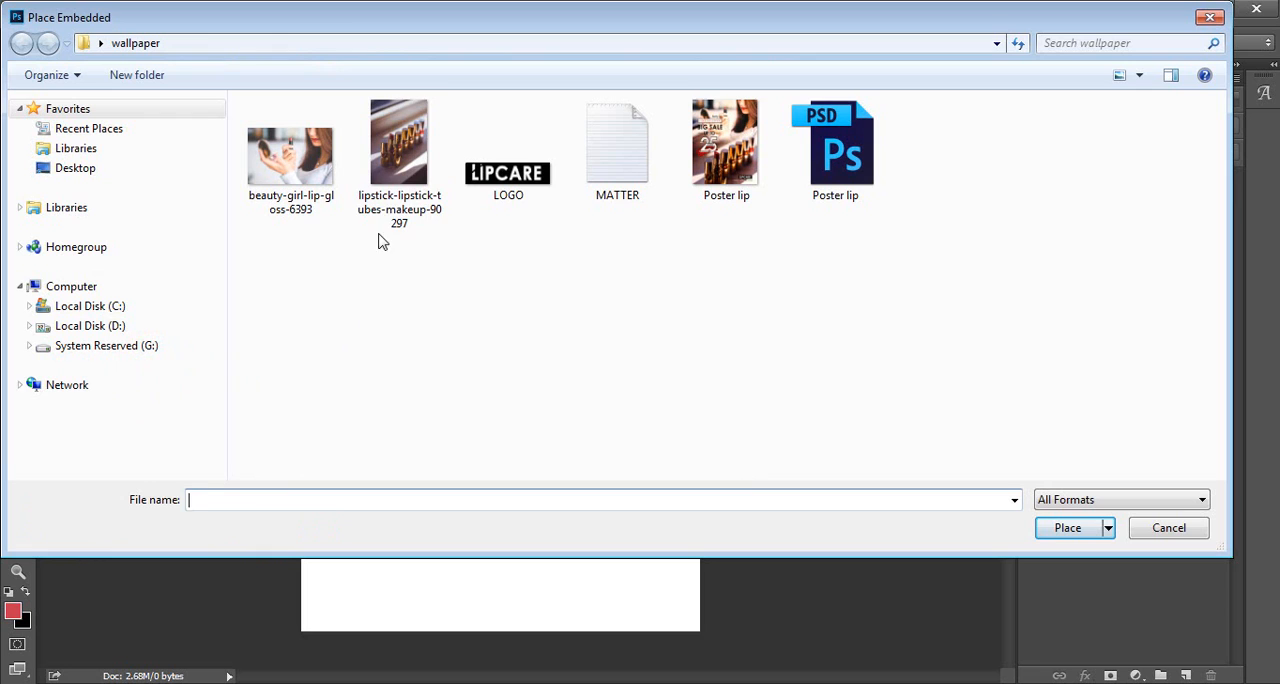
click(399, 165)
click(1068, 528)
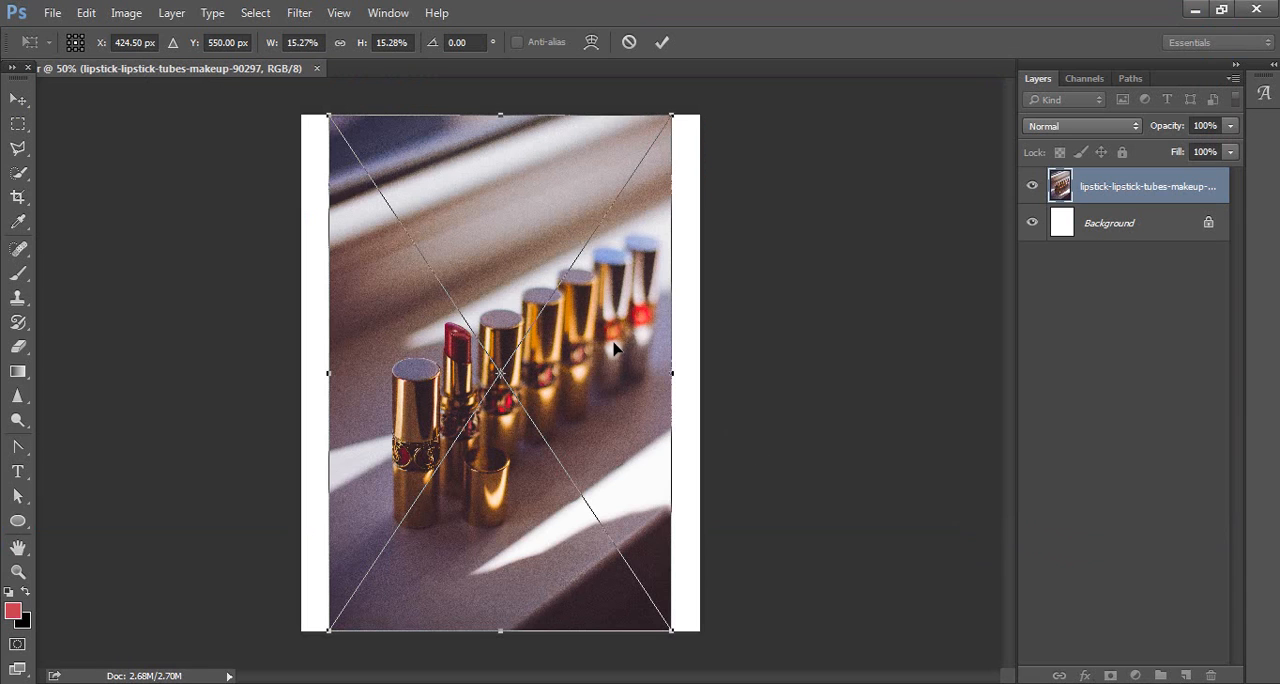
Step: Move the placed lipstick tubes image down the page, stretch it to the full canvas width, and commit the placement
drag(613, 345, 590, 447)
drag(645, 215, 701, 212)
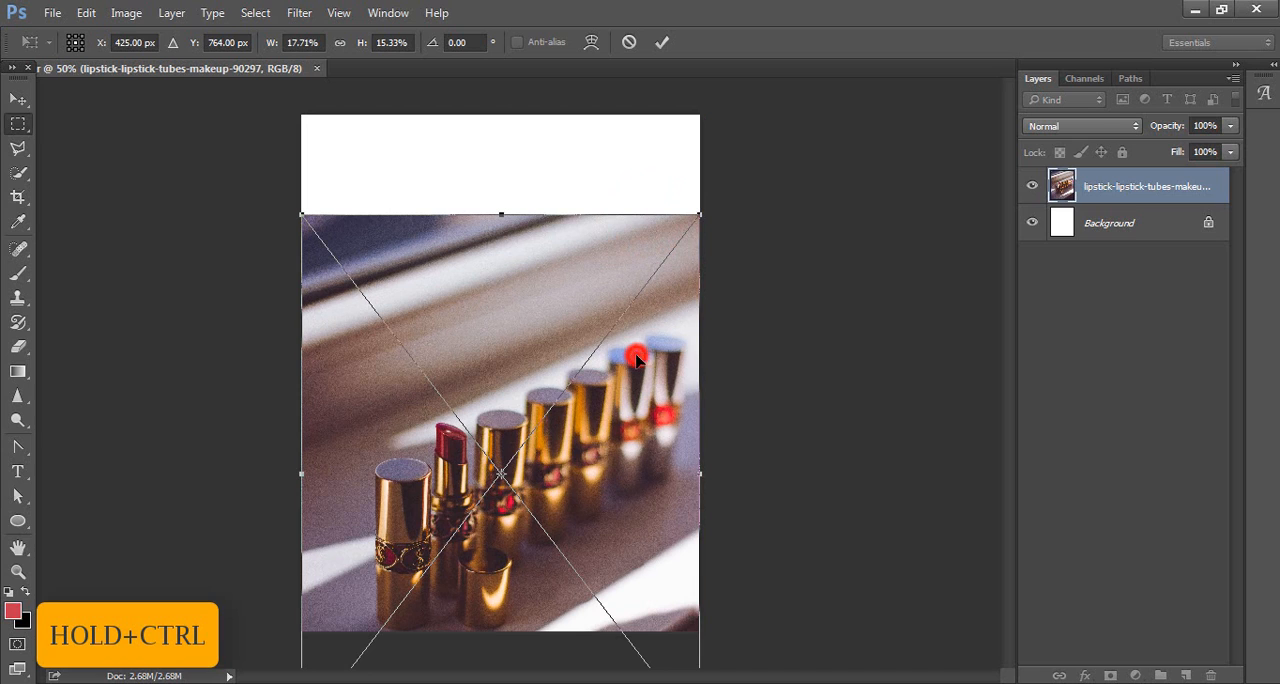
key(Return)
click(642, 344)
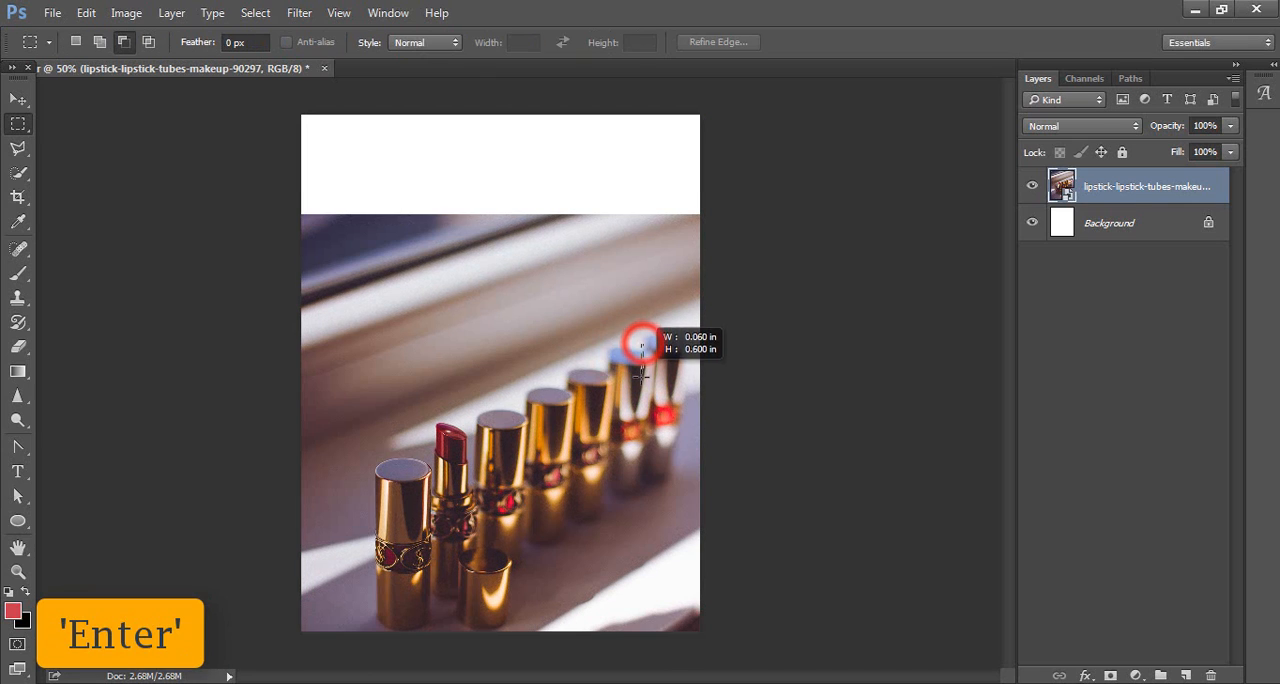
key(ctrl+d)
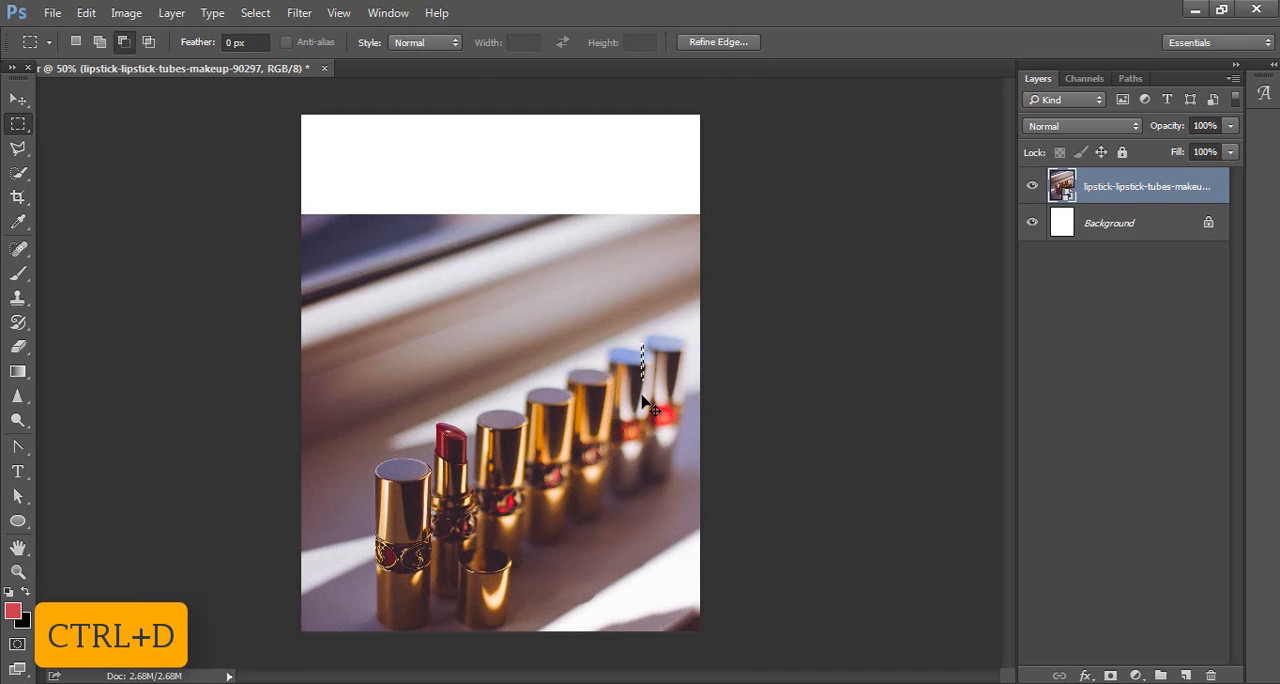
key(ctrl+d)
Step: Move the lipstick tubes image further down the canvas and rasterize its layer
key(v)
drag(622, 363, 627, 407)
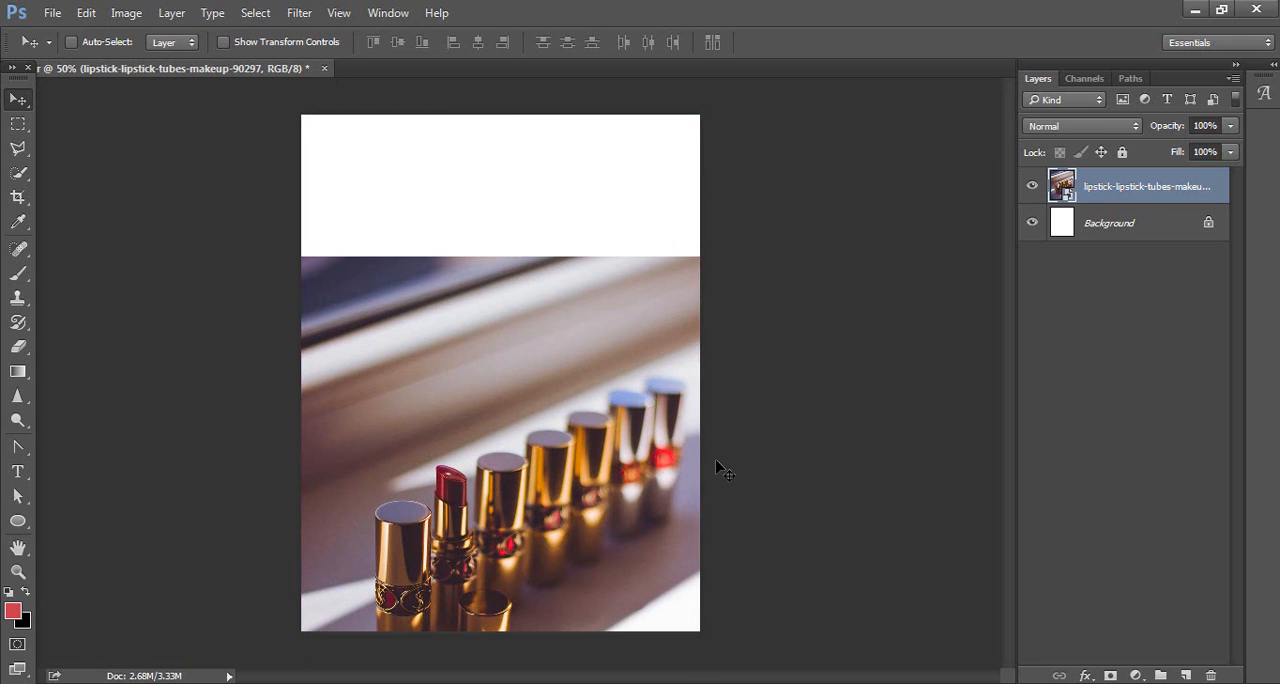
right_click(1127, 185)
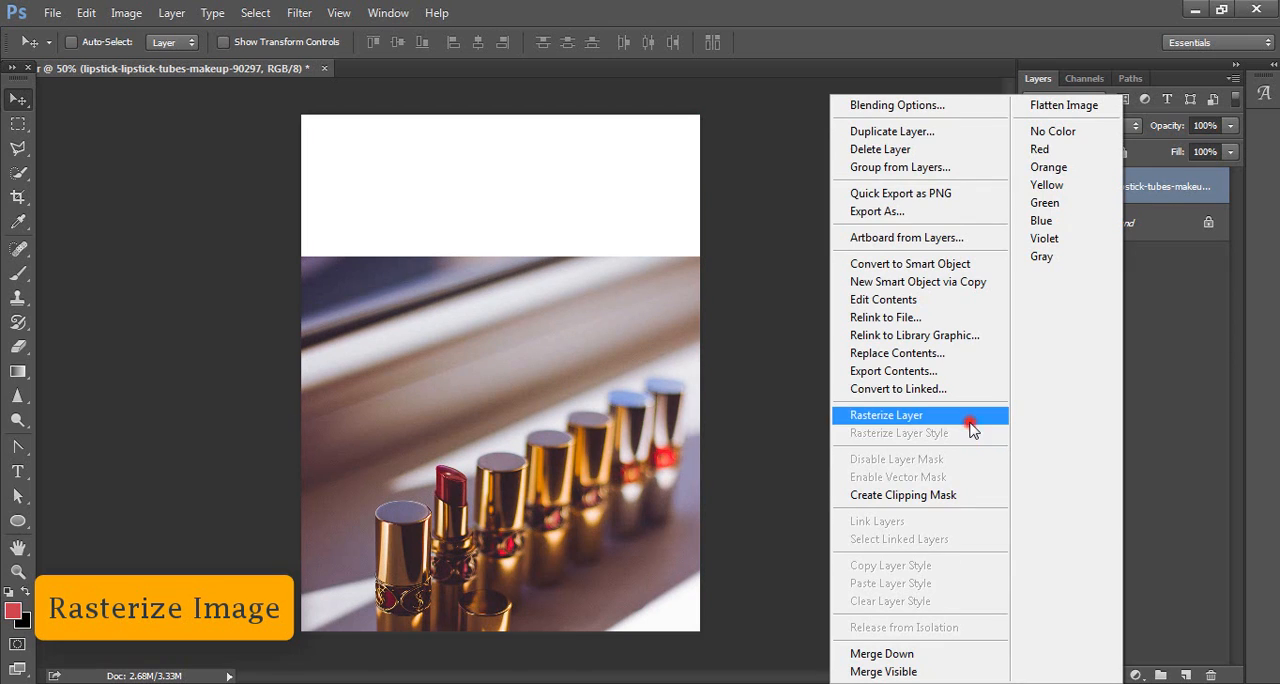
click(969, 424)
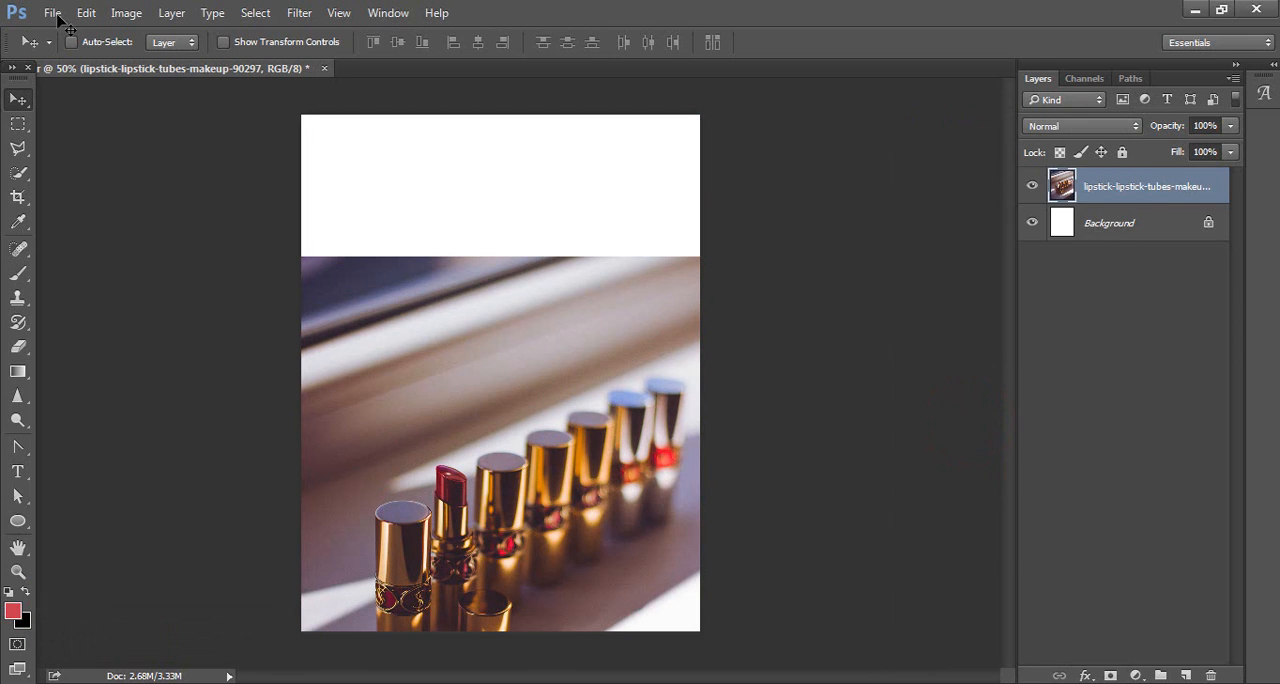
Step: Place the beauty-girl-lip-gloss-6393 image as embedded and commit it at its default size
click(55, 14)
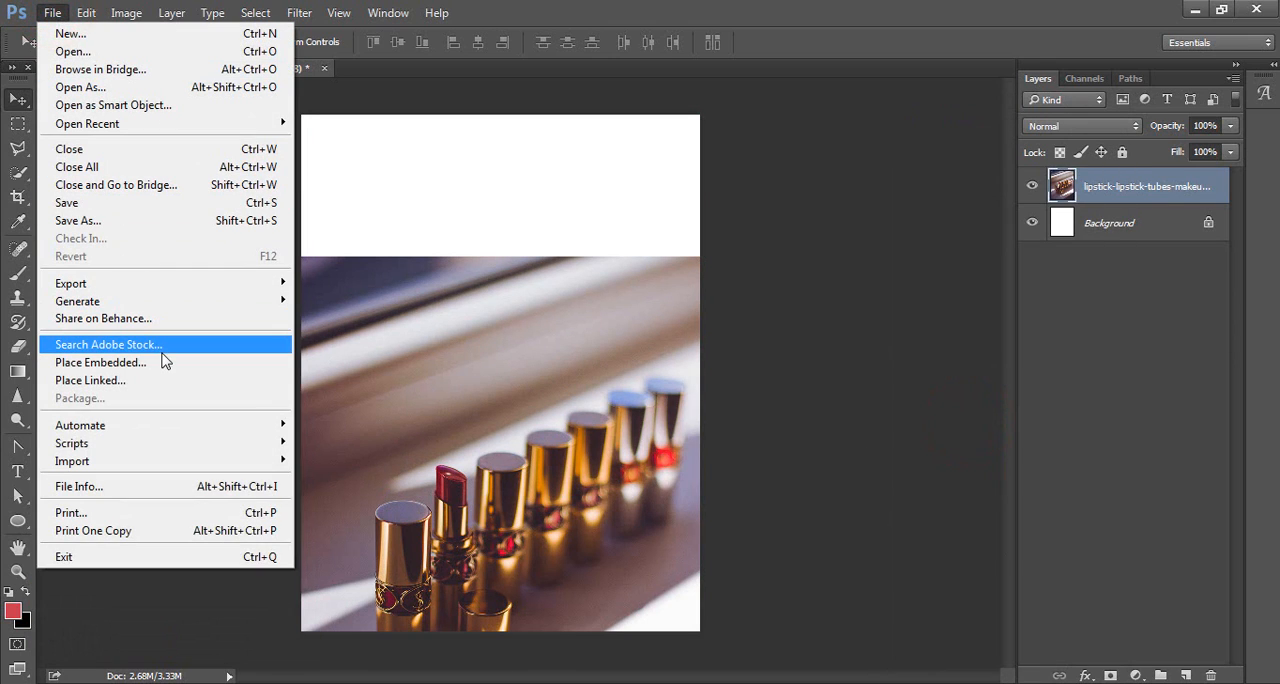
click(165, 364)
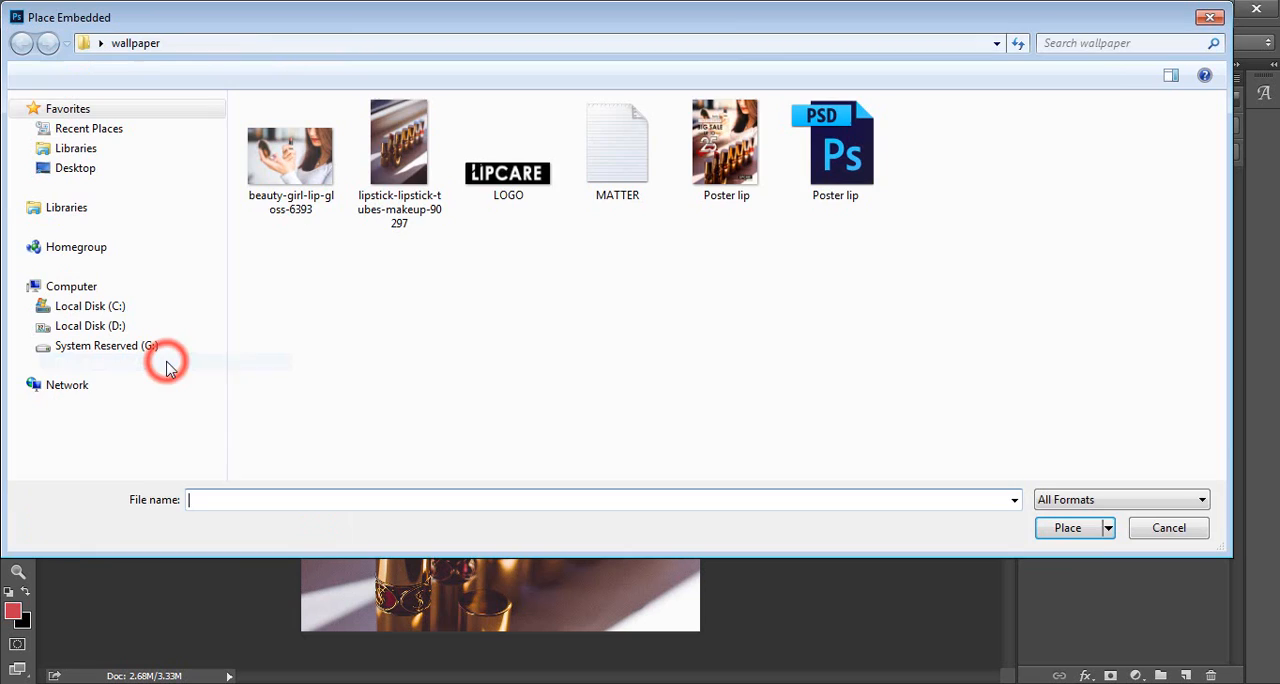
click(322, 172)
click(1071, 529)
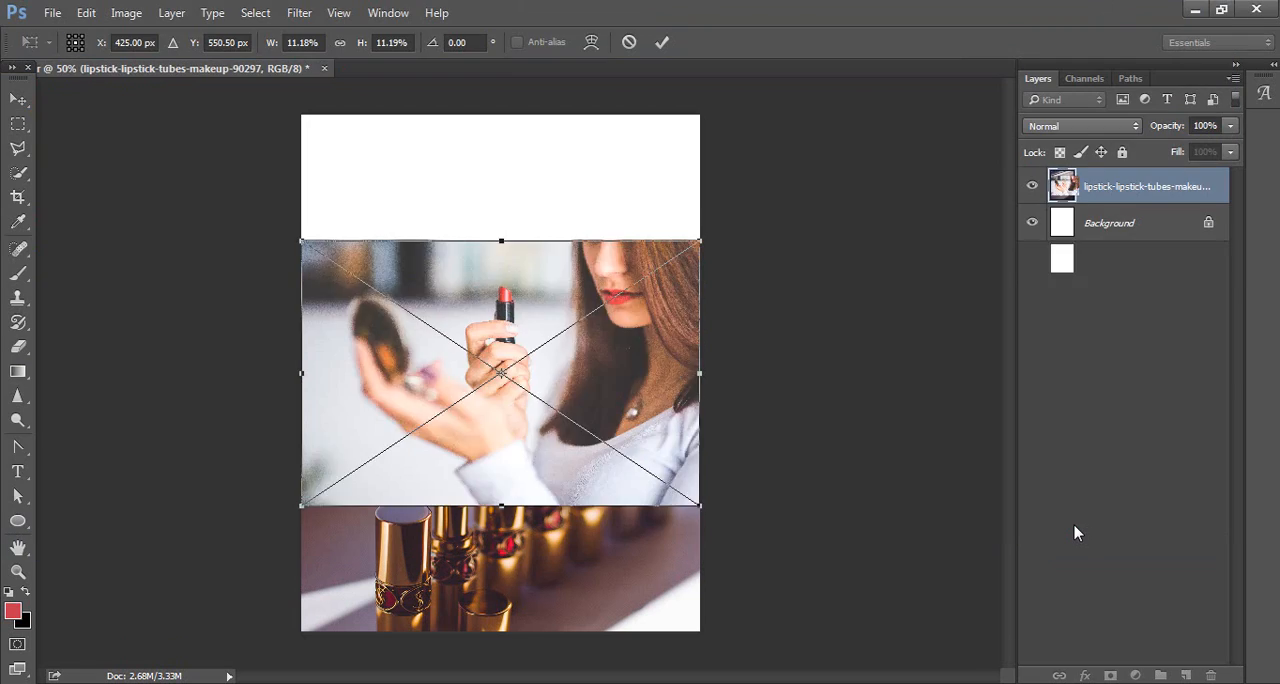
key(Return)
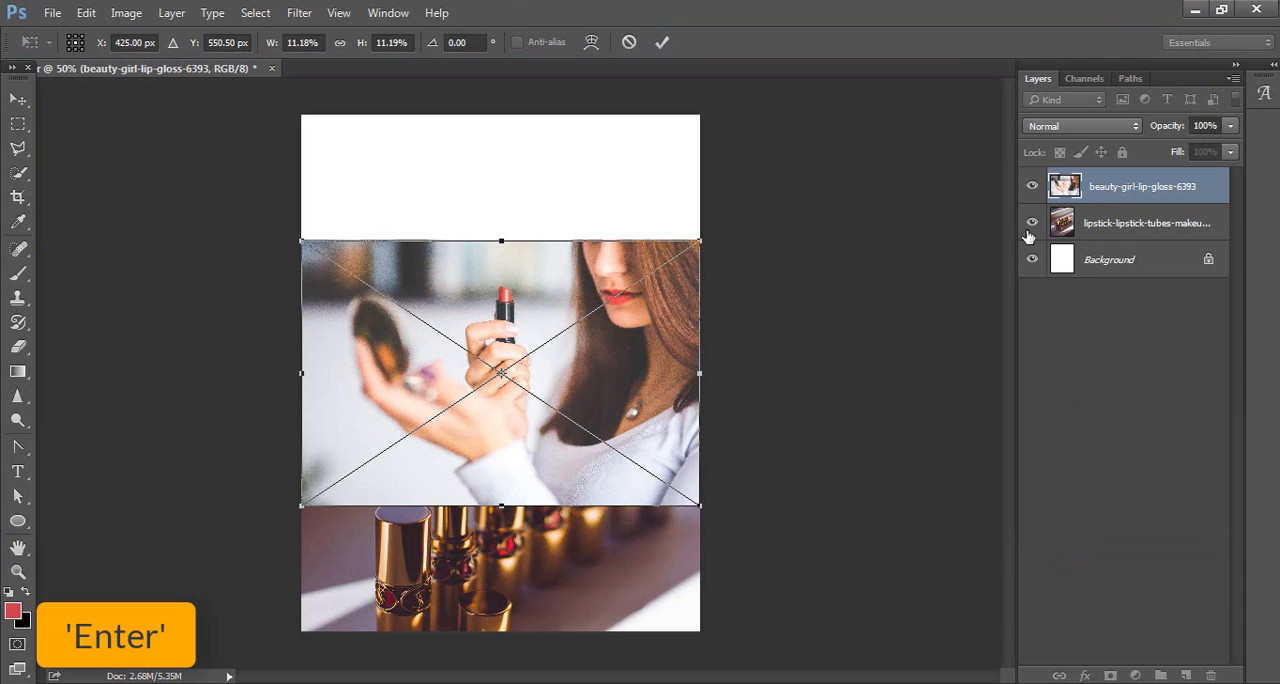
Step: Rasterize the beauty-girl-lip-gloss-6393 layer and move it up to the top edge of the canvas
right_click(1100, 188)
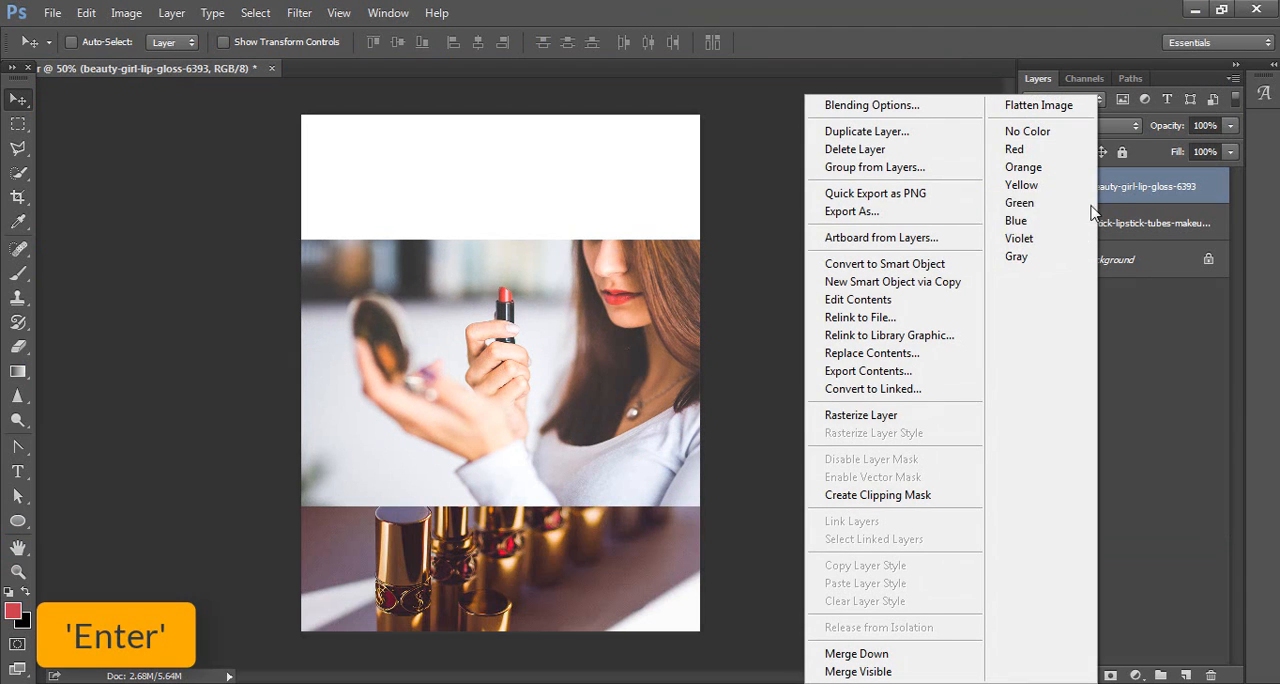
click(914, 416)
drag(638, 414, 638, 289)
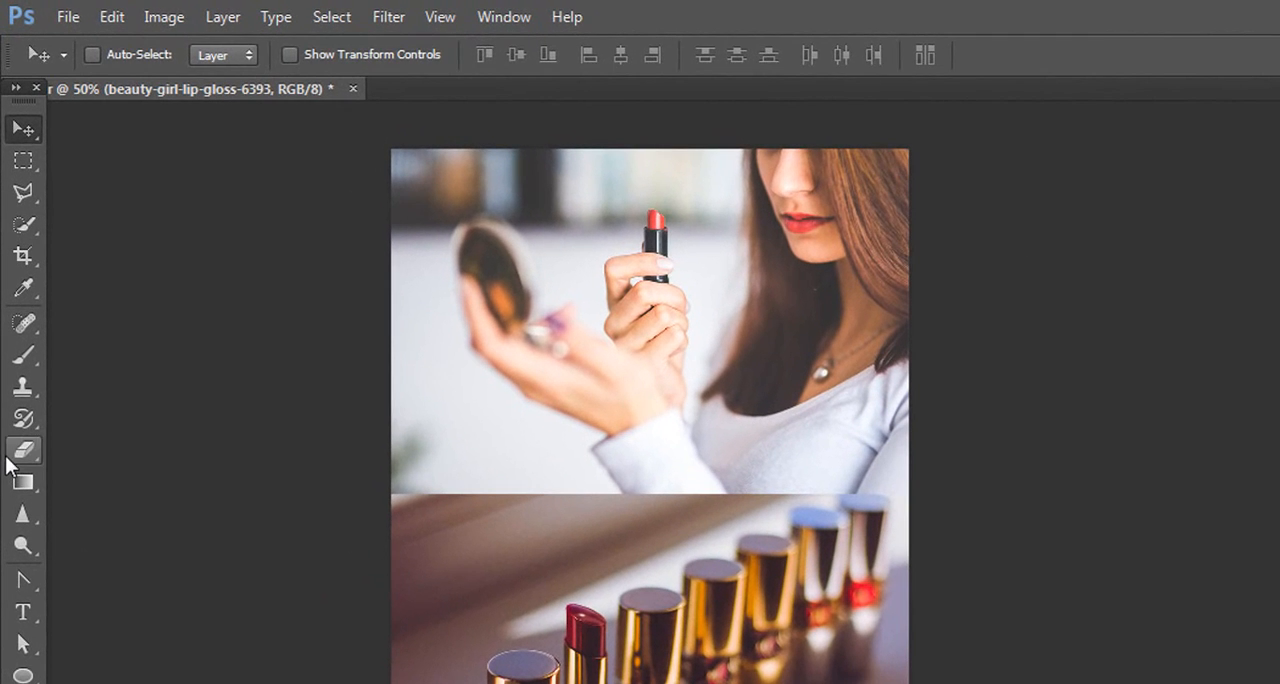
Step: Set up the Eraser tool by replacing the current brushes with Basic Brushes and choosing the soft round 60 px brush
click(12, 349)
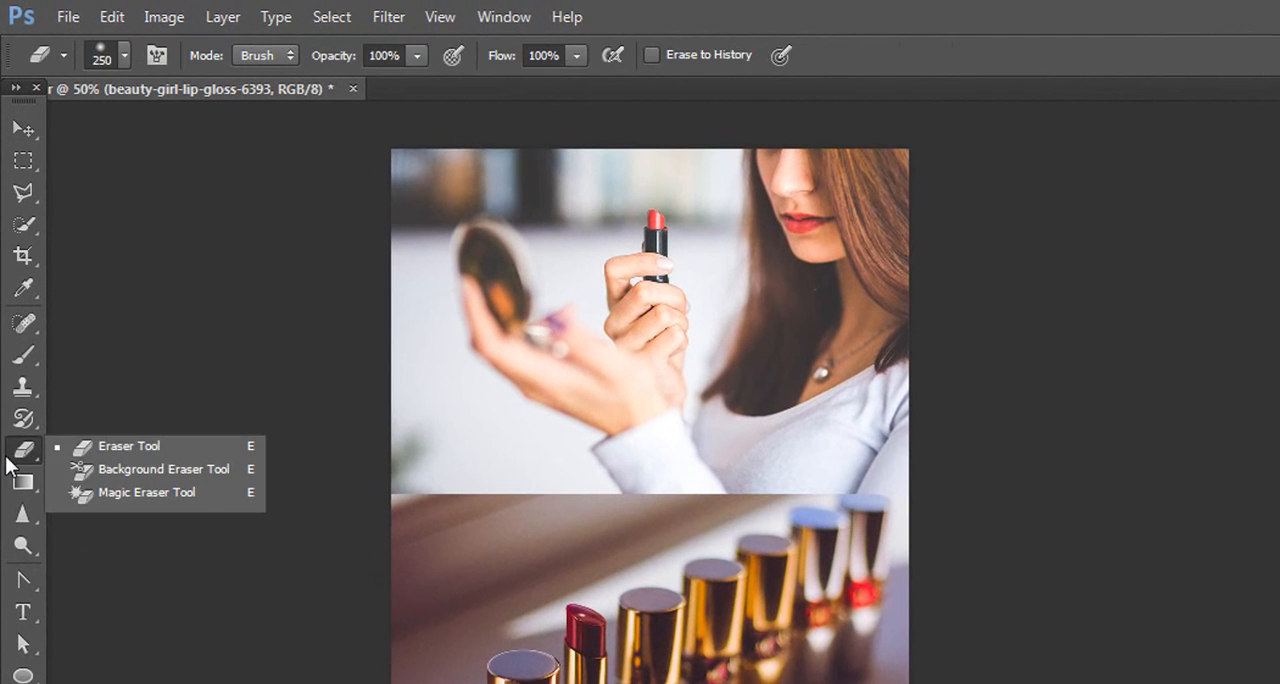
click(141, 450)
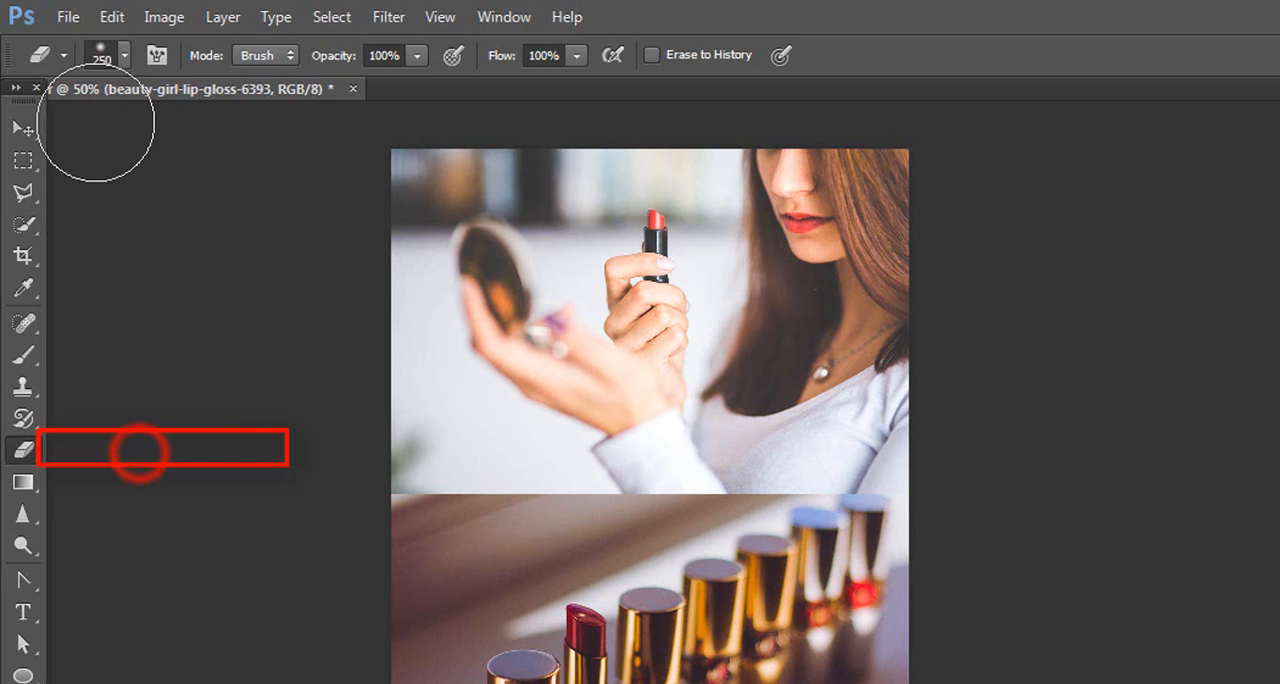
click(97, 59)
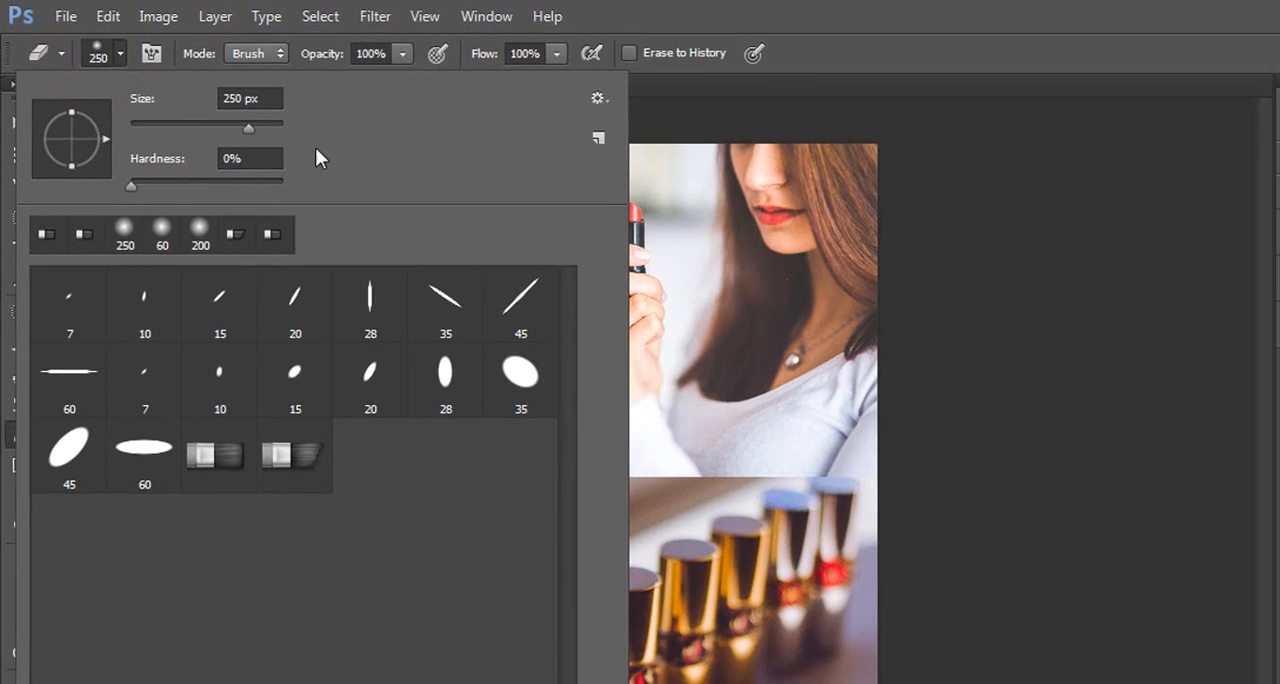
click(619, 101)
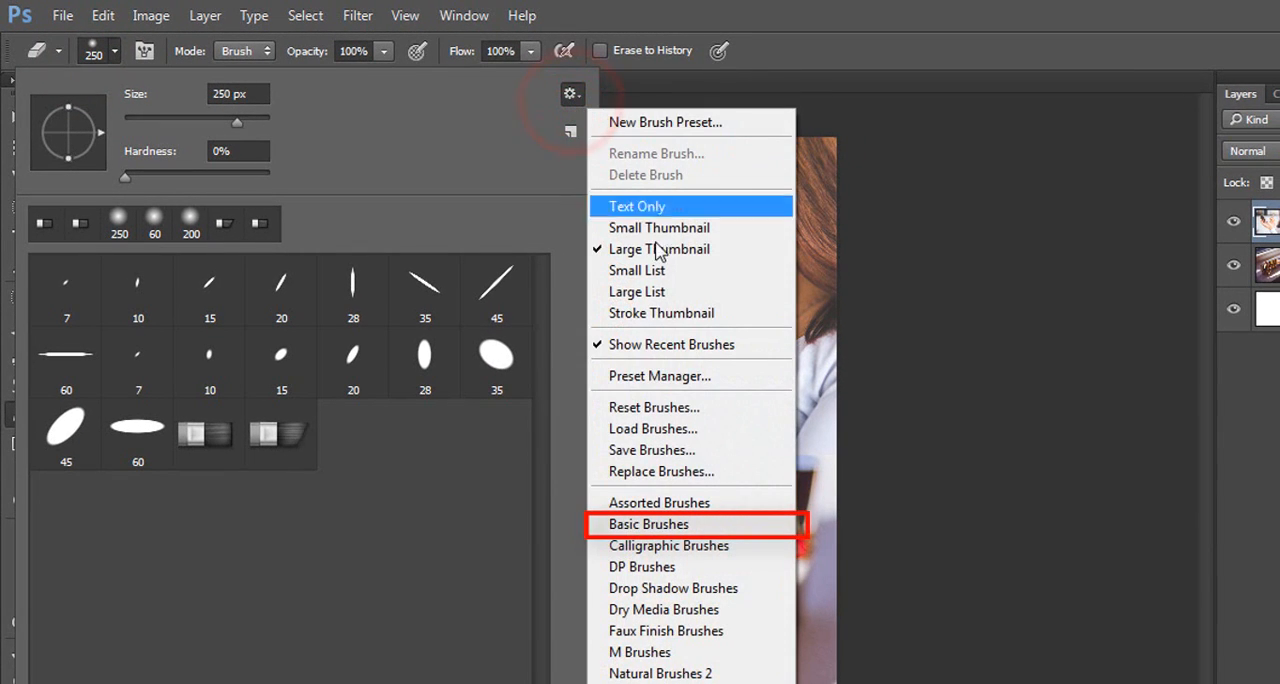
click(705, 527)
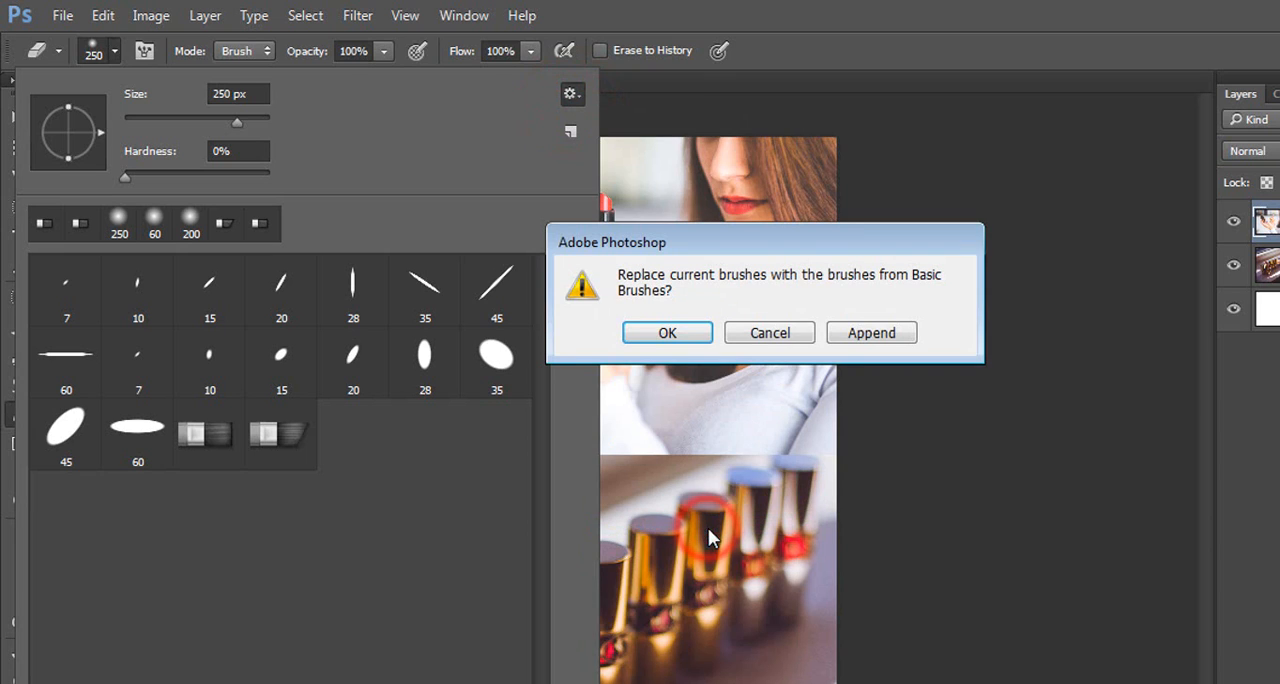
click(694, 333)
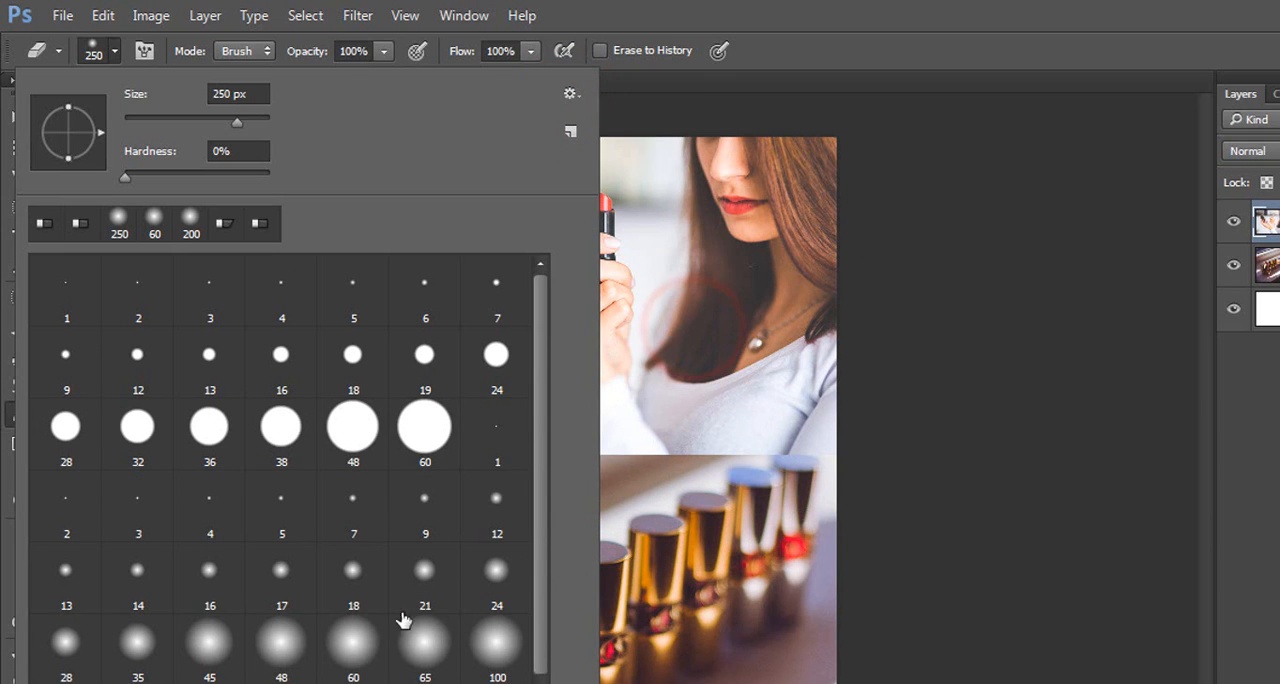
click(329, 648)
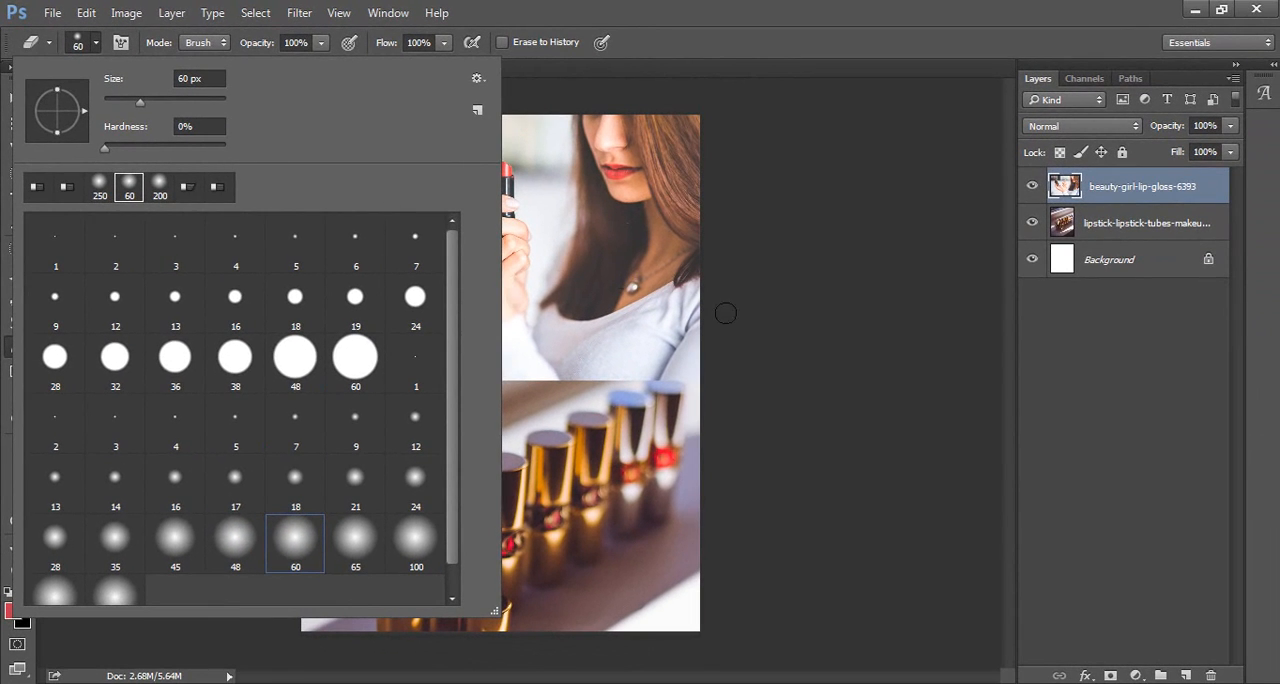
click(783, 329)
Step: Enlarge the eraser to 200 px and erase along the girl image's lower edge to blend it into the lipstick photo
key(shift+bracketright)
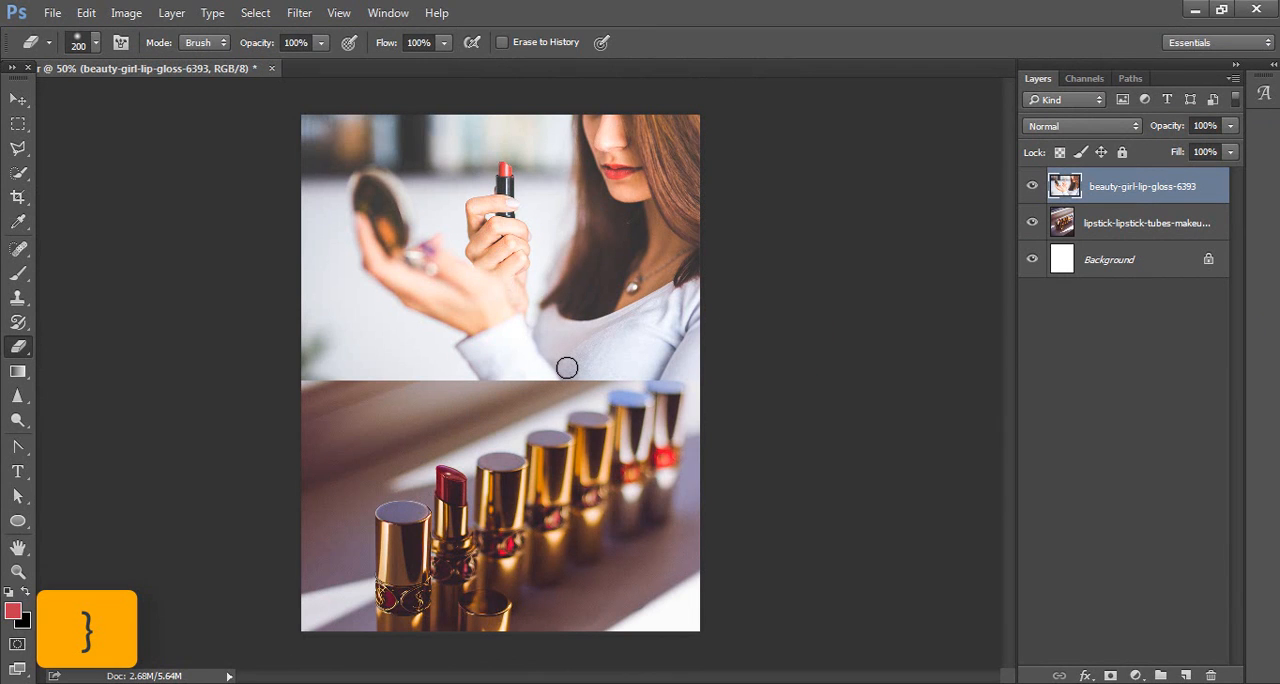
mouse_move(649, 392)
mouse_down()
mouse_move(446, 415)
mouse_move(593, 416)
mouse_move(353, 409)
mouse_move(413, 383)
mouse_move(322, 391)
mouse_move(422, 405)
mouse_move(297, 393)
mouse_move(353, 354)
mouse_move(323, 355)
mouse_up()
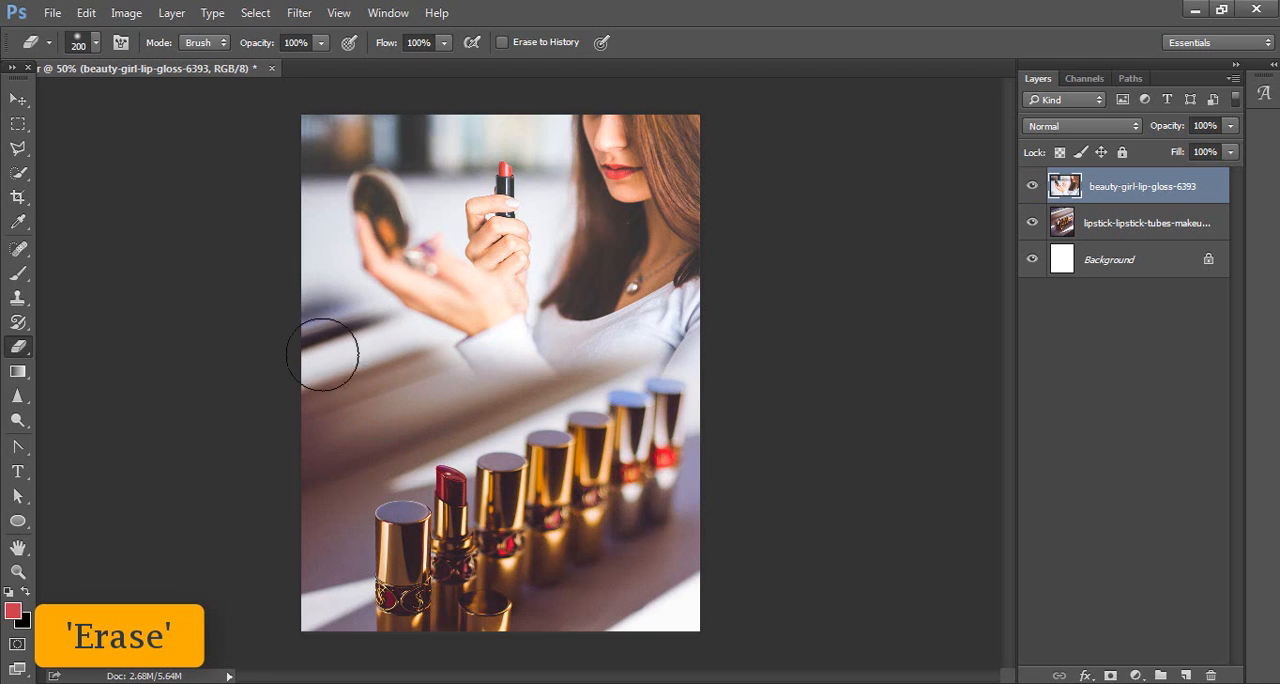
Step: Draw a rectangle shape about 328 × 68 px below the hands and dismiss its shape properties
click(17, 520)
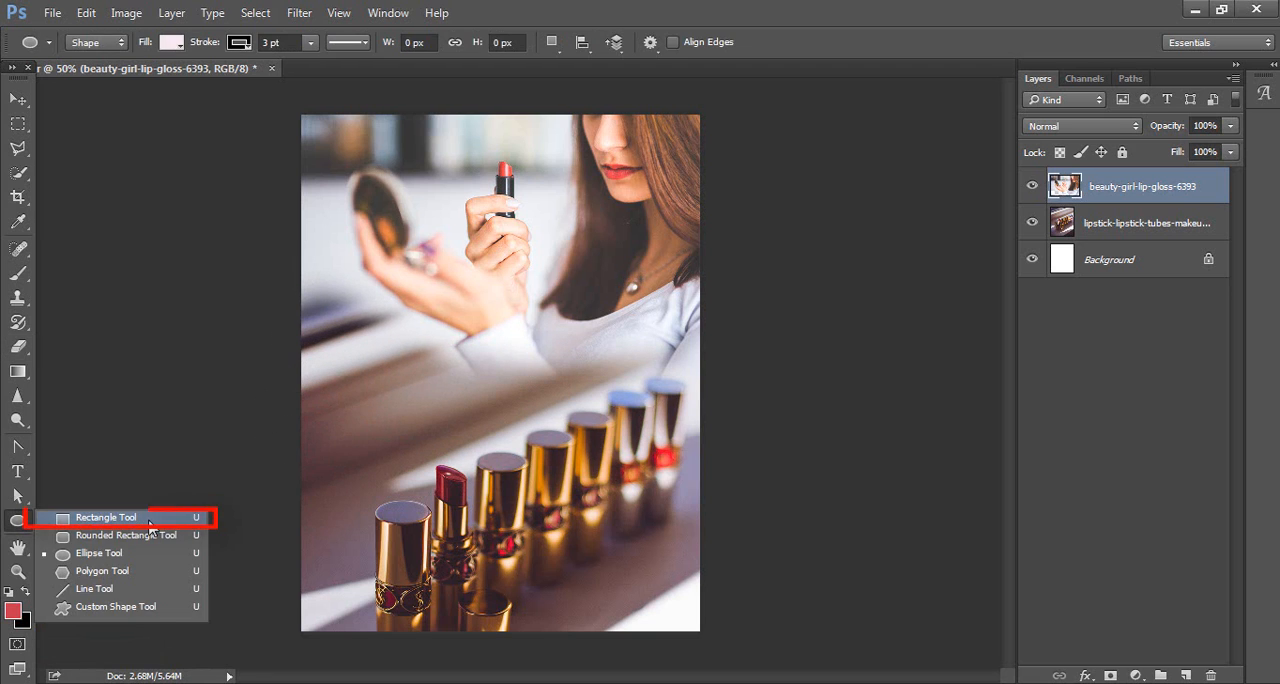
click(149, 519)
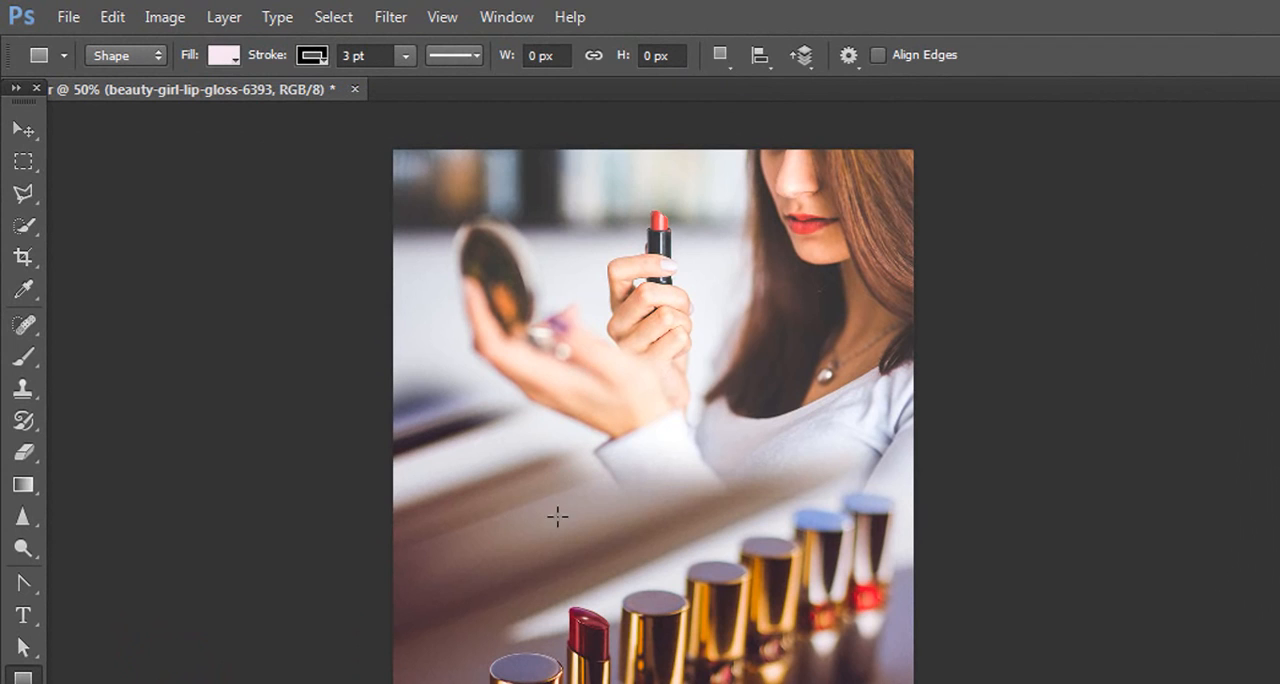
drag(457, 378, 657, 417)
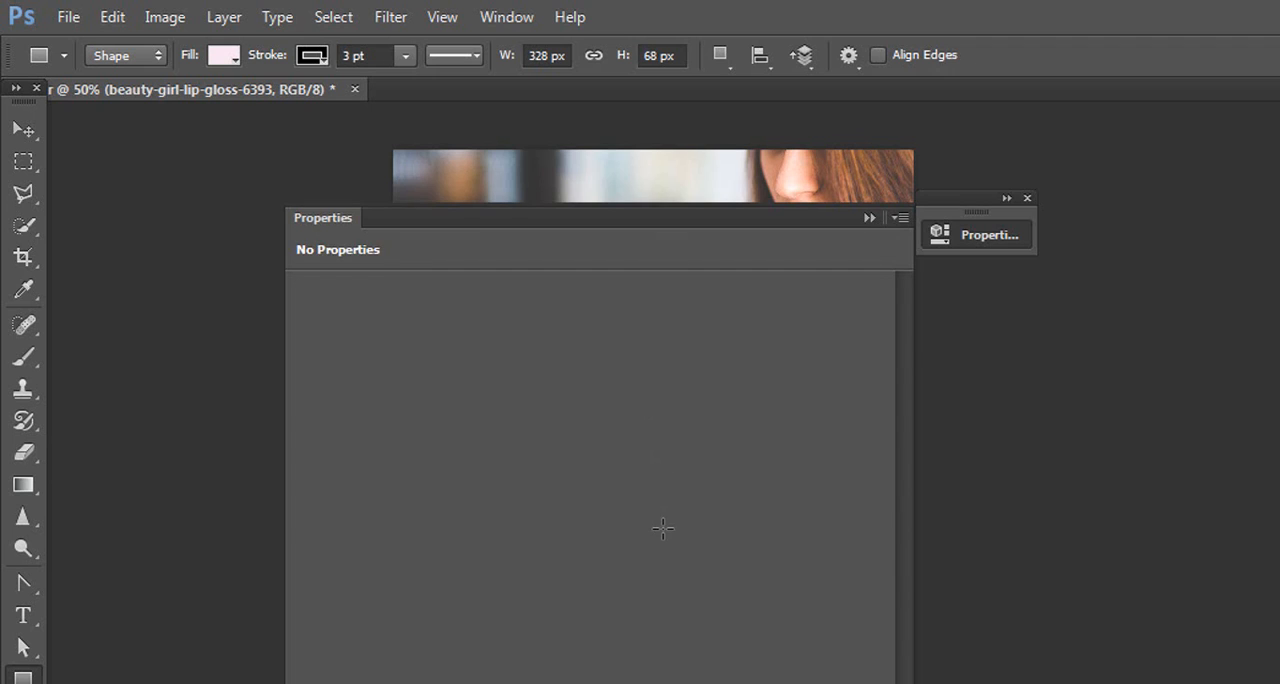
click(866, 217)
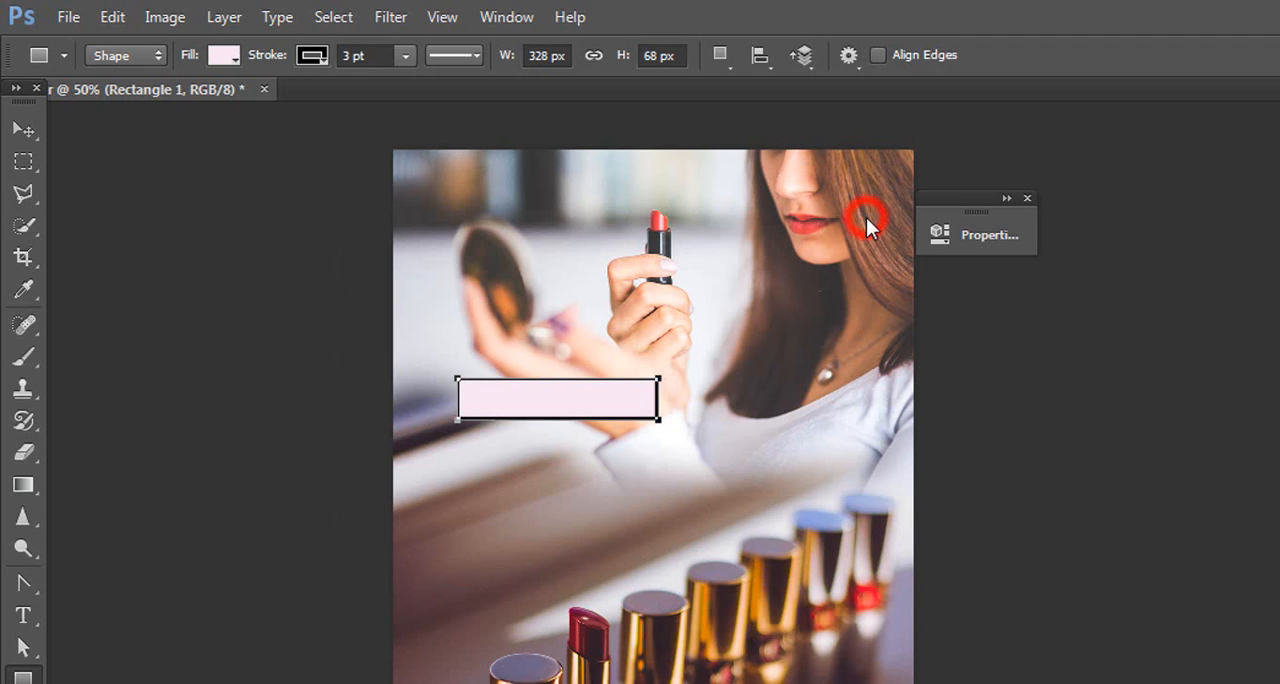
click(1028, 207)
click(22, 129)
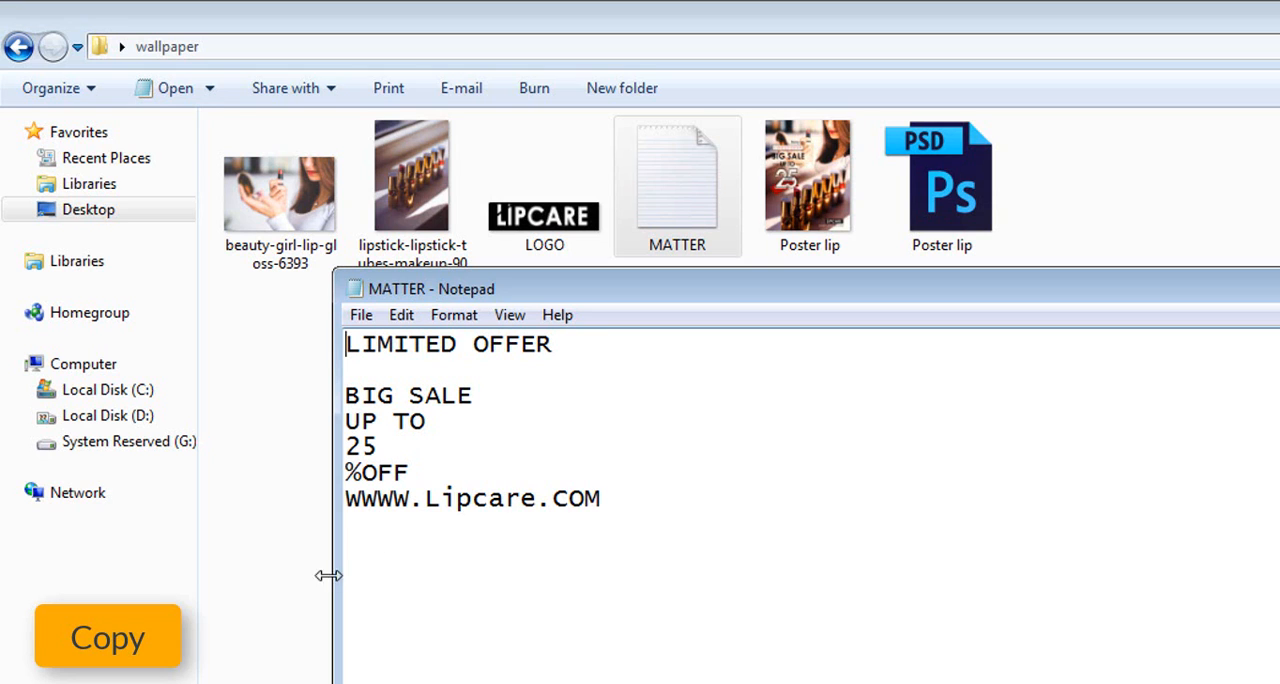
Step: Copy the LIMITED OFFER line from the MATTER text file in Notepad and return to Photoshop
click(477, 423)
drag(583, 345, 329, 341)
key(ctrl+c)
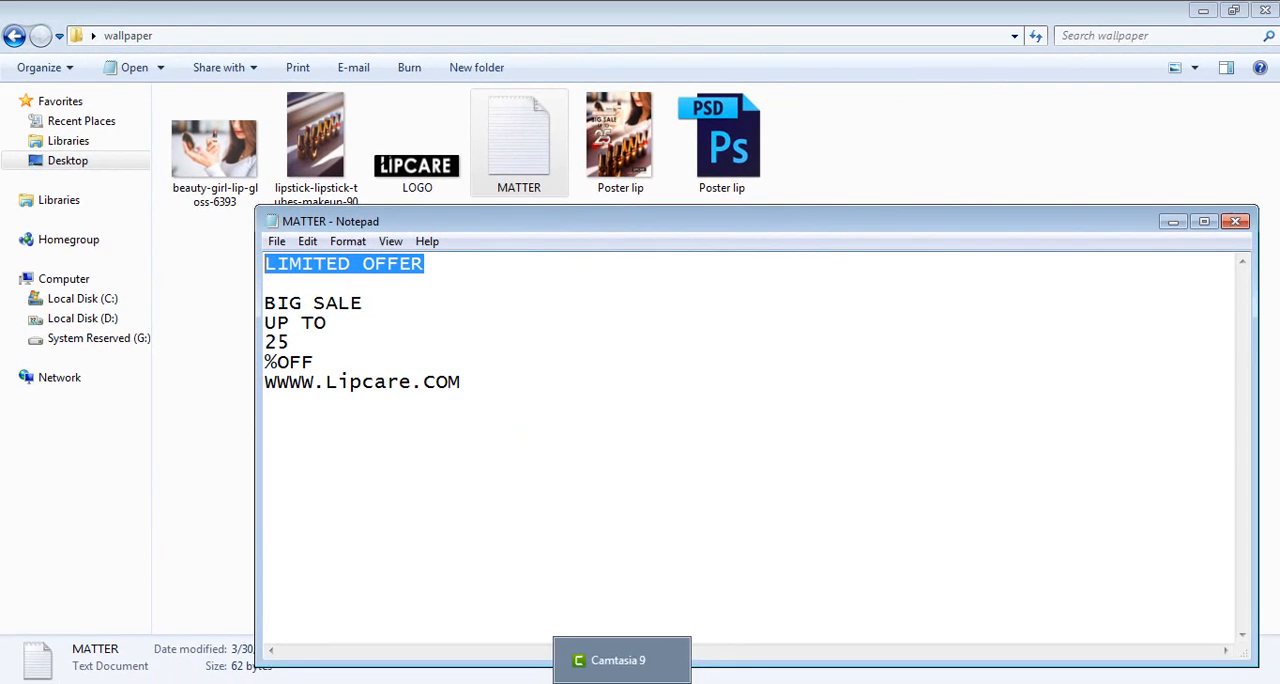
click(513, 682)
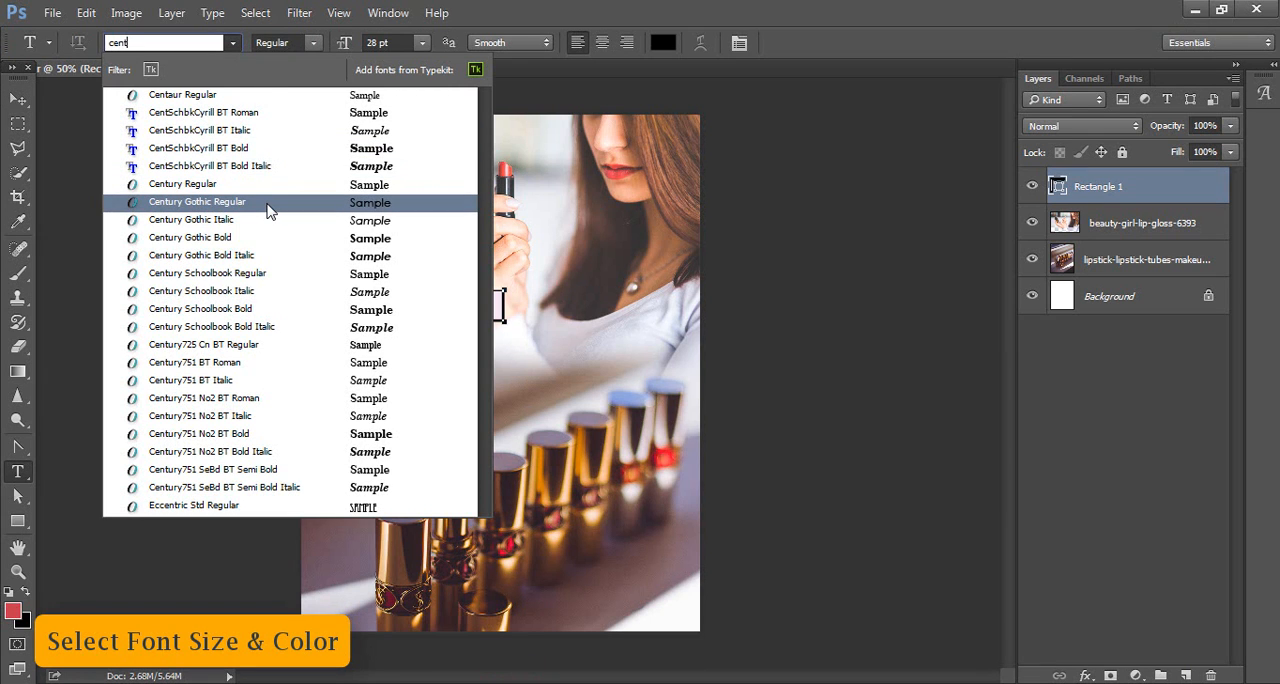
Step: Set the Type tool's font to Century Gothic Regular and its text colour to dark red
click(268, 205)
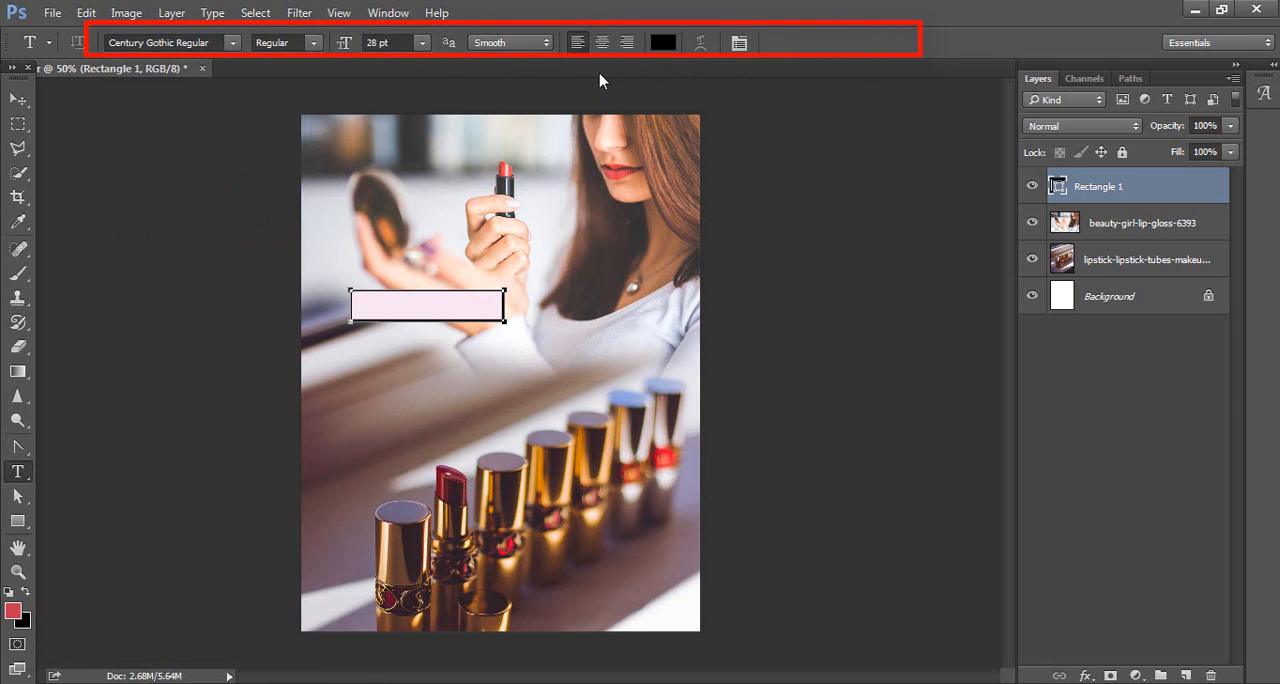
click(662, 42)
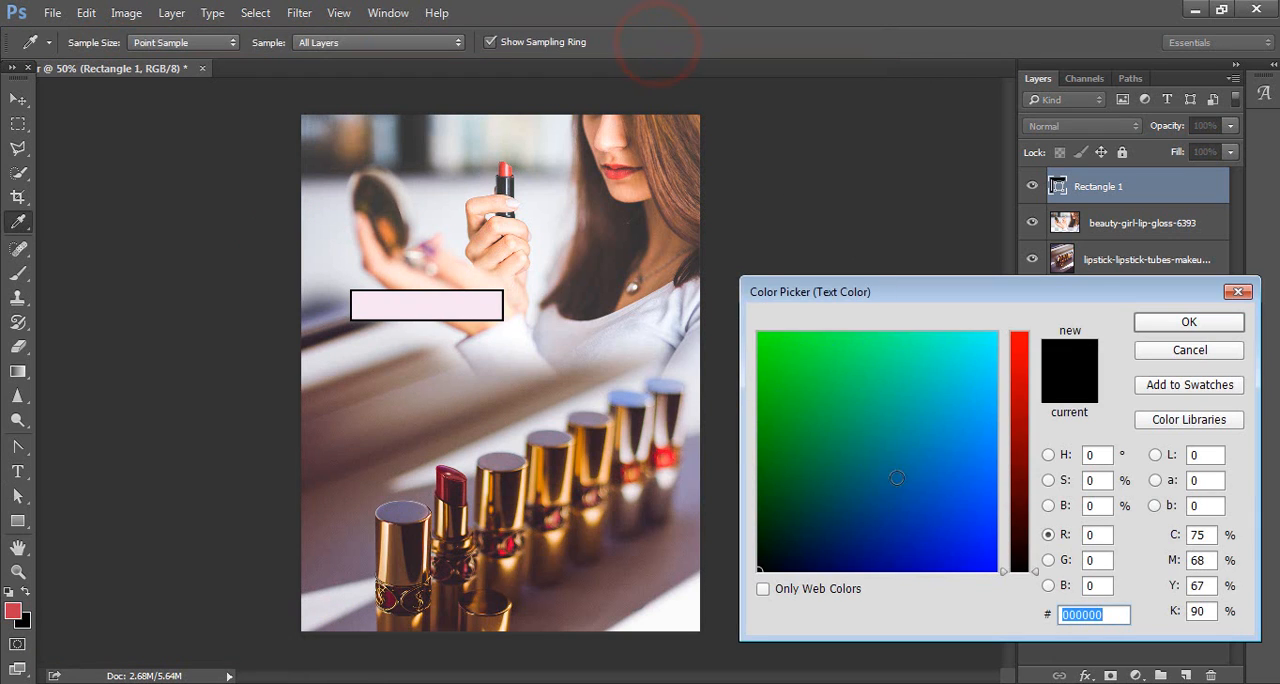
drag(1017, 477, 1017, 459)
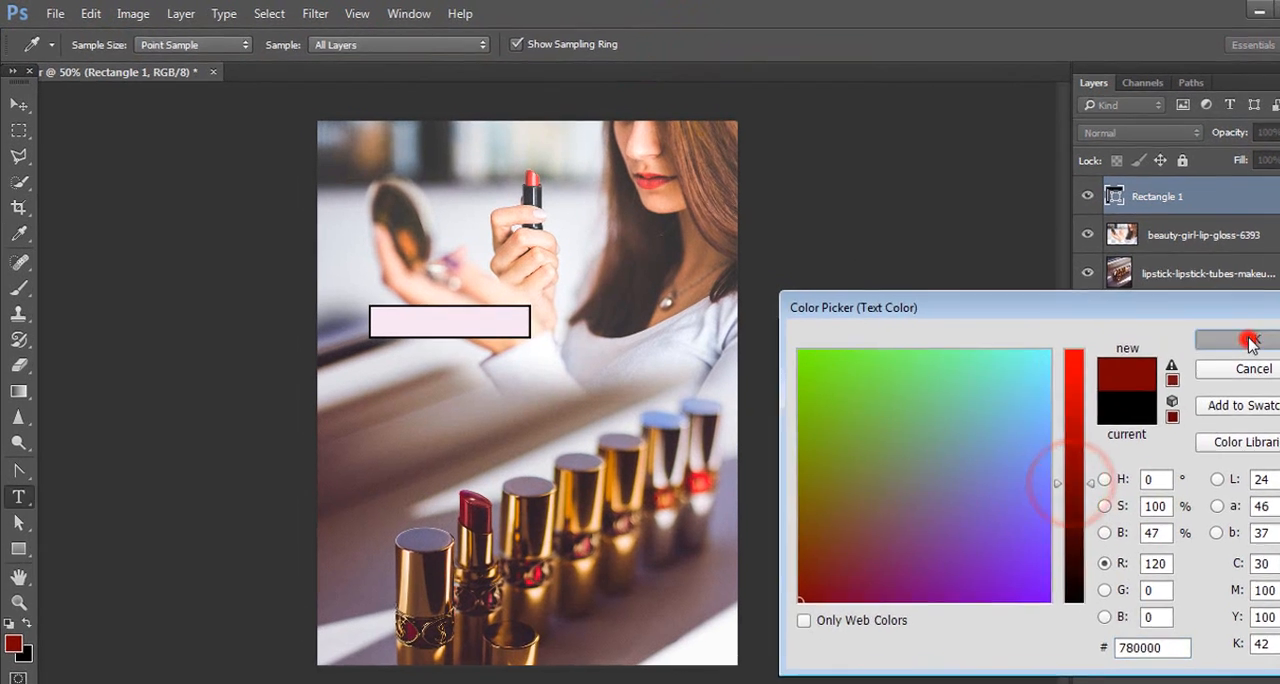
click(1188, 323)
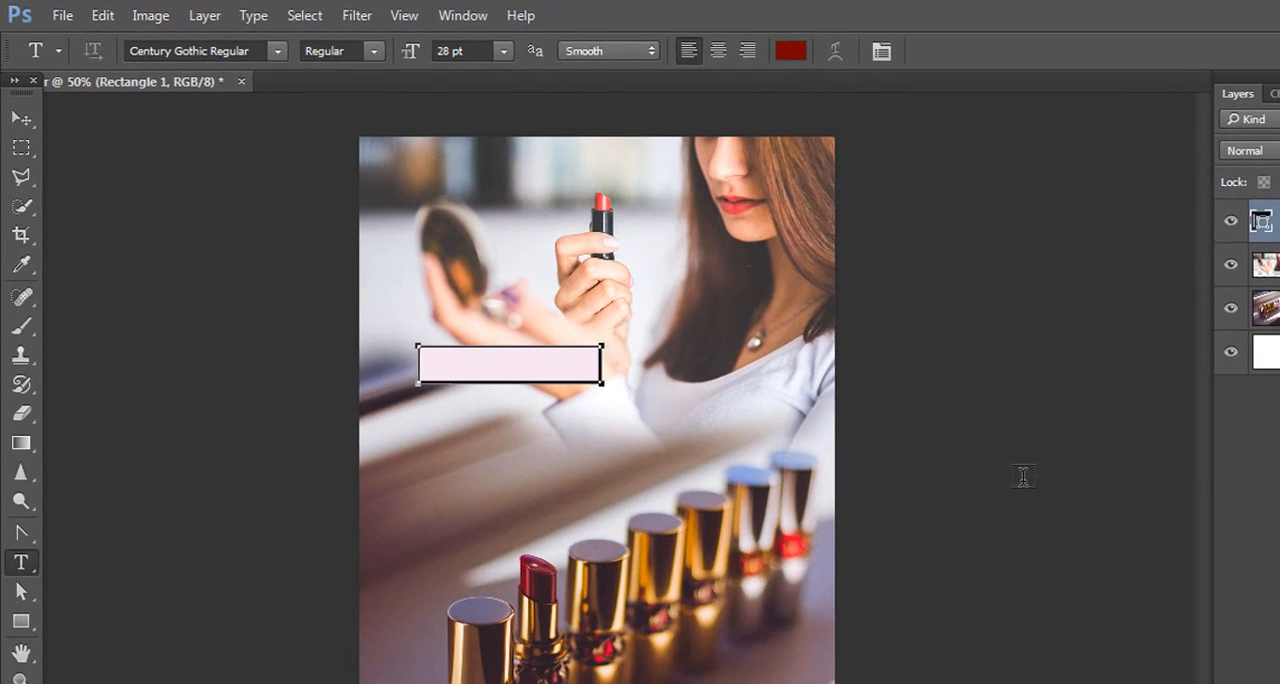
Step: Paste the copied LIMITED OFFER line as new text below the rectangle and select all of it
click(520, 442)
key(ctrl+v)
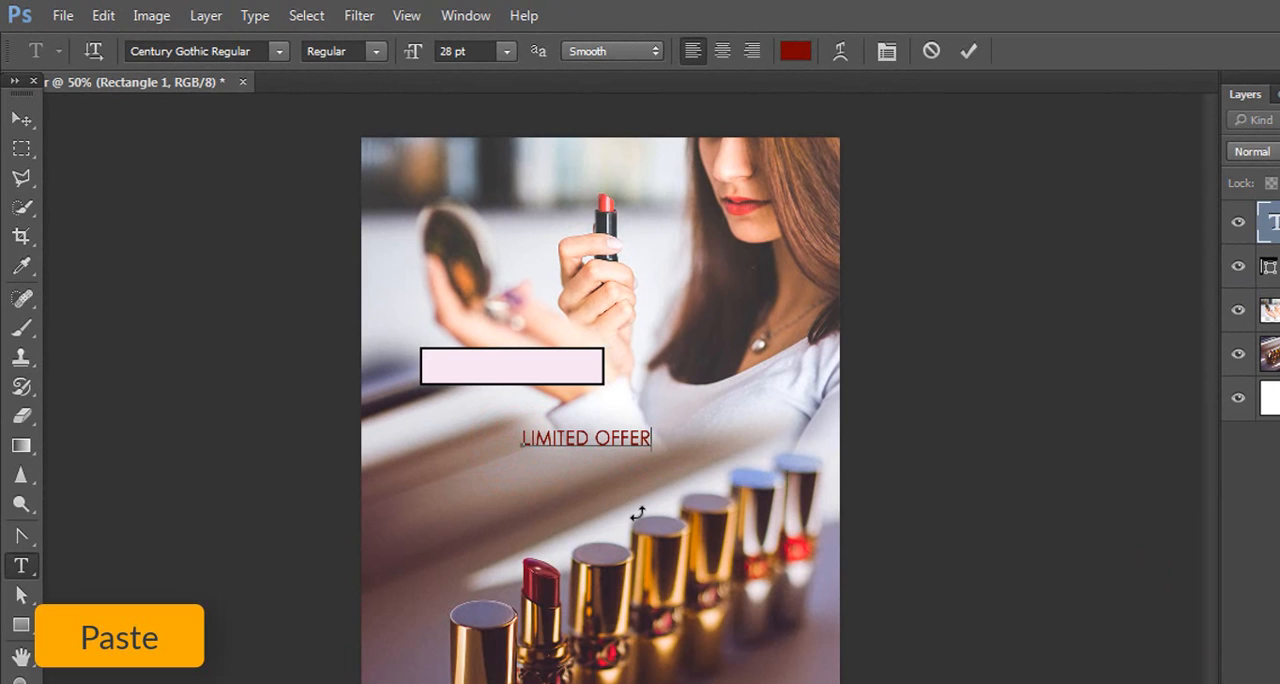
key(ctrl+a)
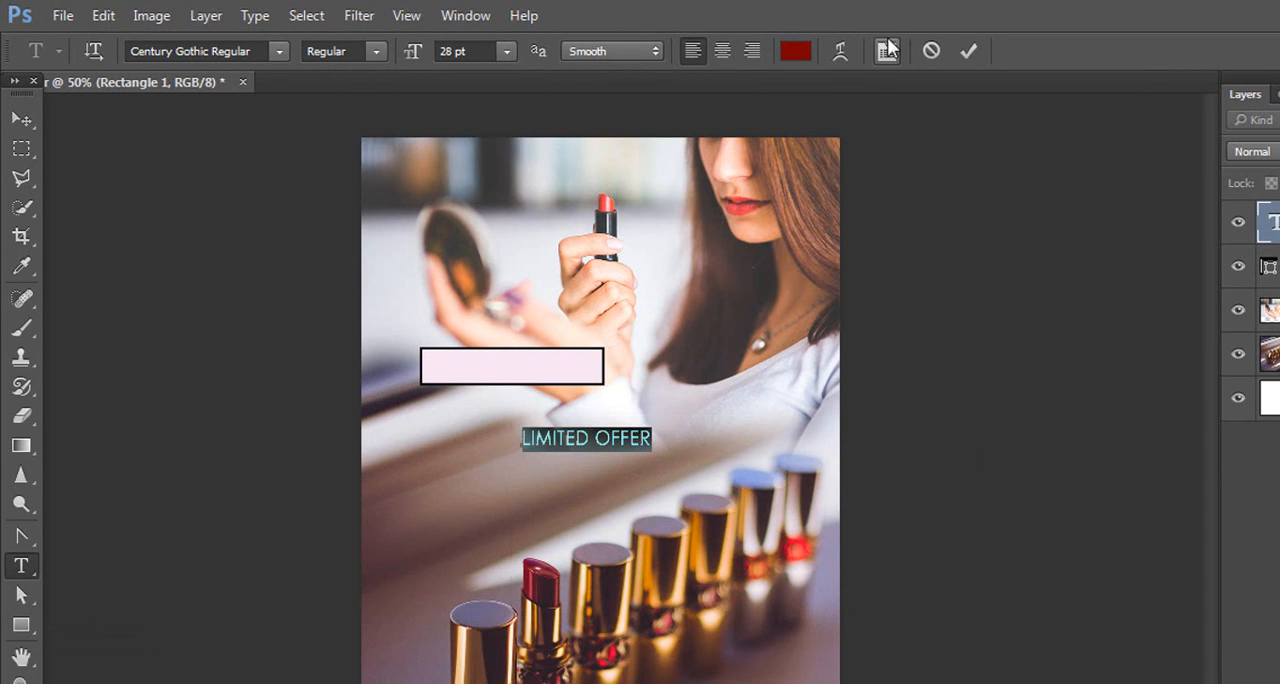
Step: Widen the LIMITED OFFER text's tracking to more than 110 and dismiss the character settings
click(888, 50)
click(716, 431)
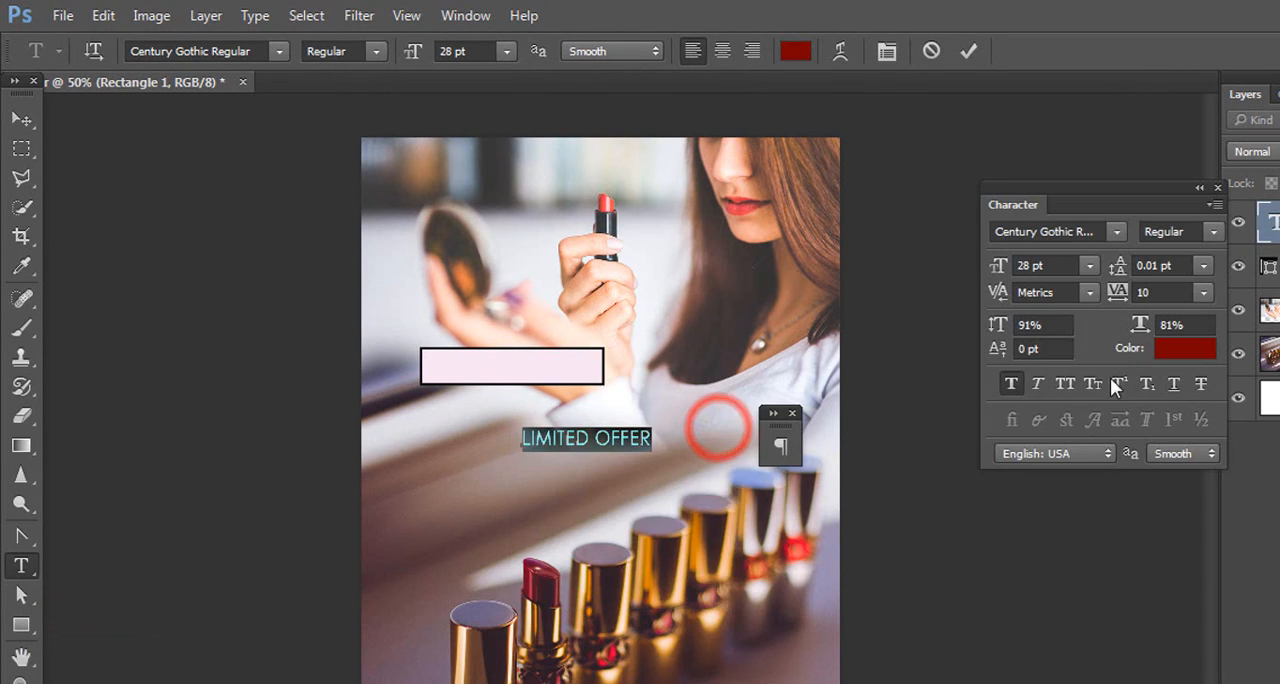
click(1118, 293)
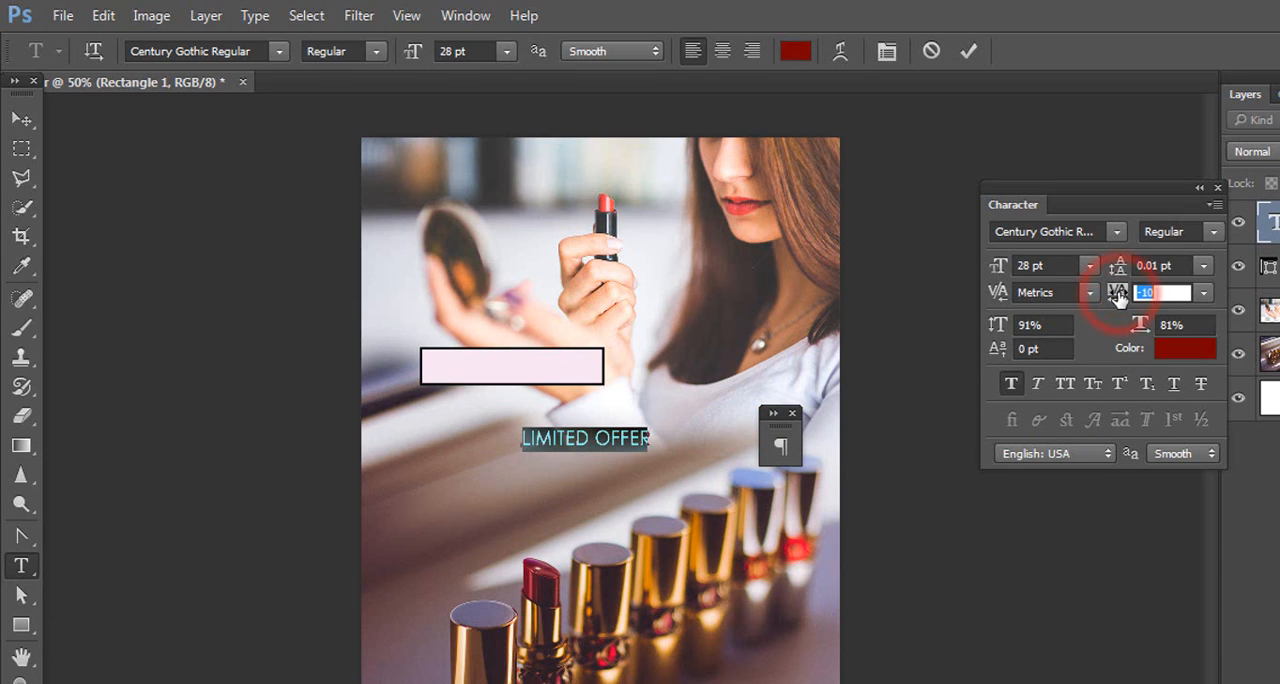
key(Up)
key(Up)
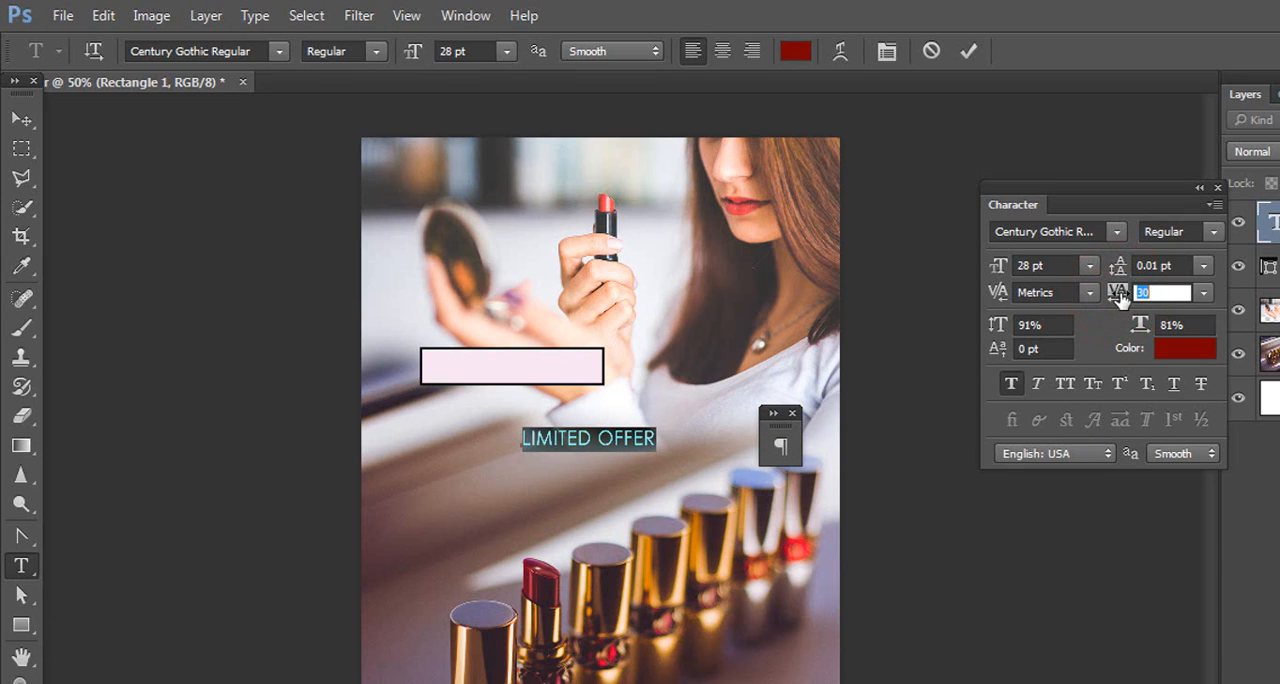
key(Up)
key(Up)
key(Up)
key(Up)
key(Up)
key(Up)
key(Up)
key(Up)
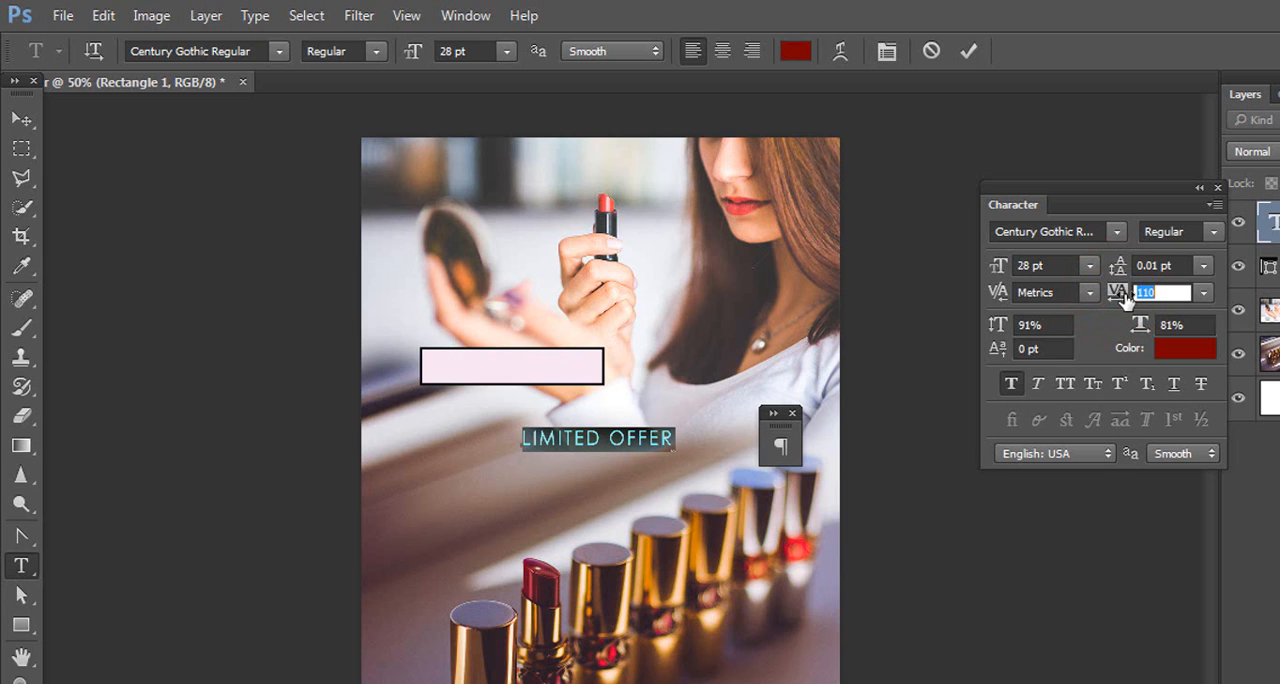
key(Up)
key(Up)
key(Up)
key(Up)
click(1198, 188)
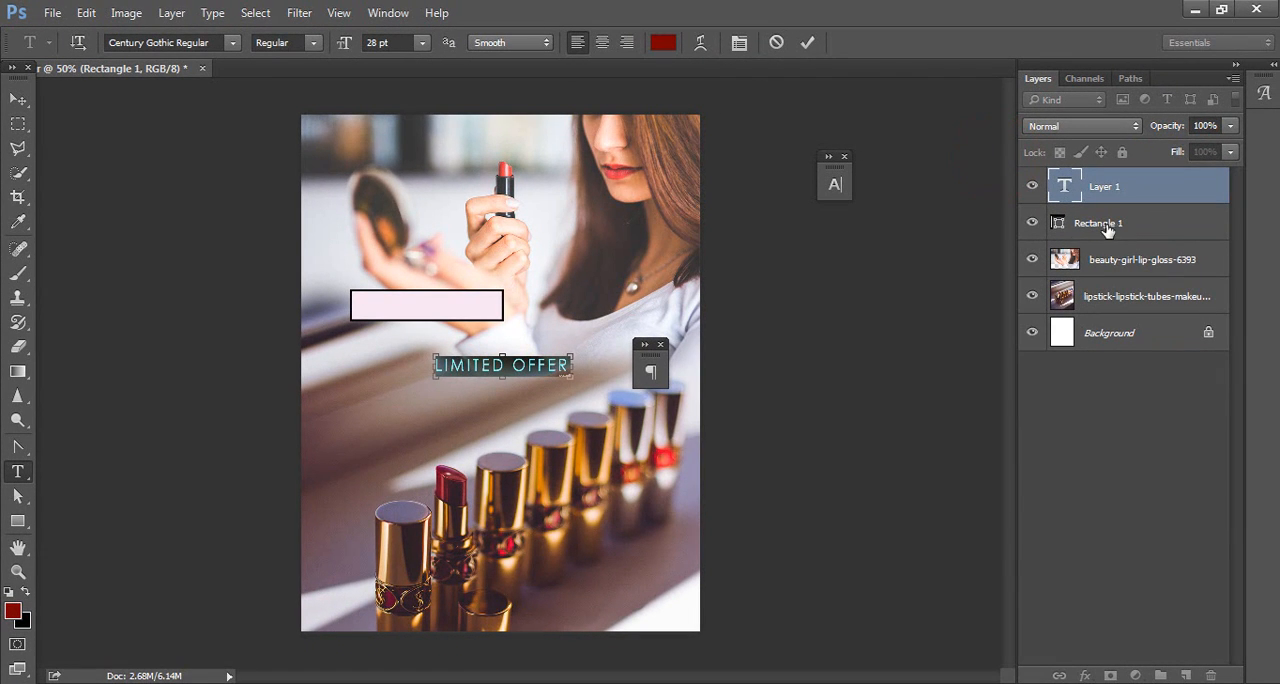
Step: Move the LIMITED OFFER text into the rectangle and align both layers' horizontal and vertical centres
click(18, 99)
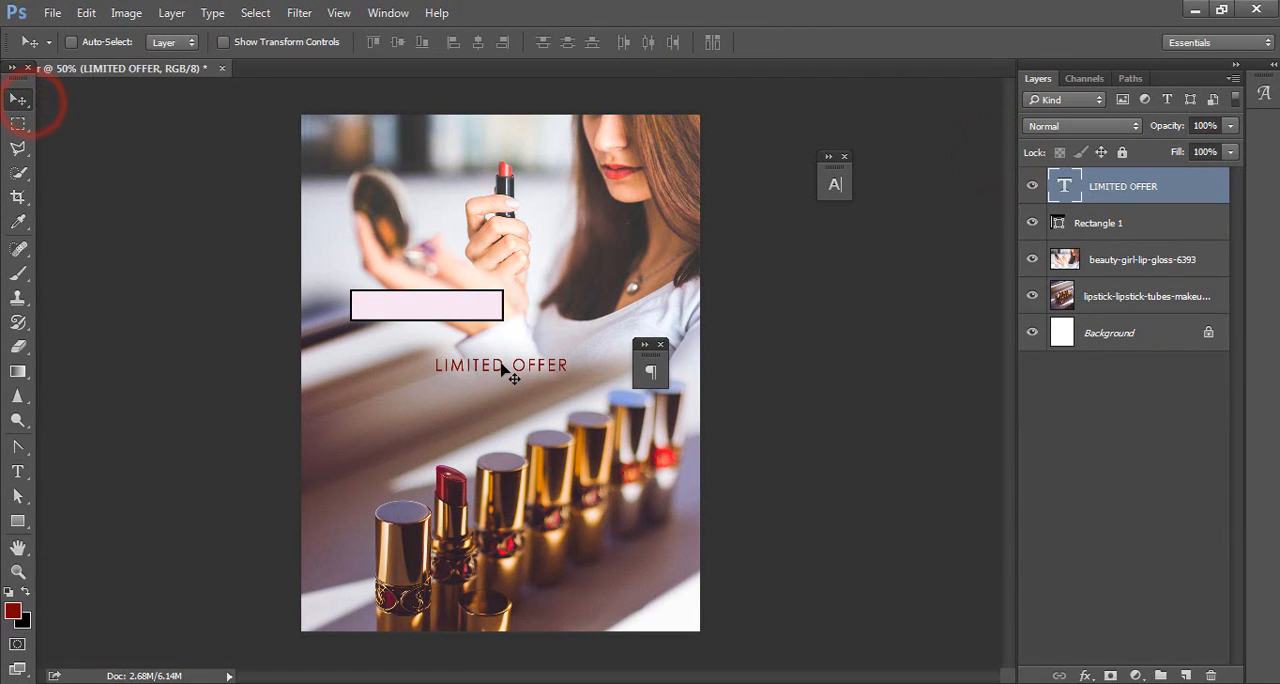
drag(500, 365, 421, 308)
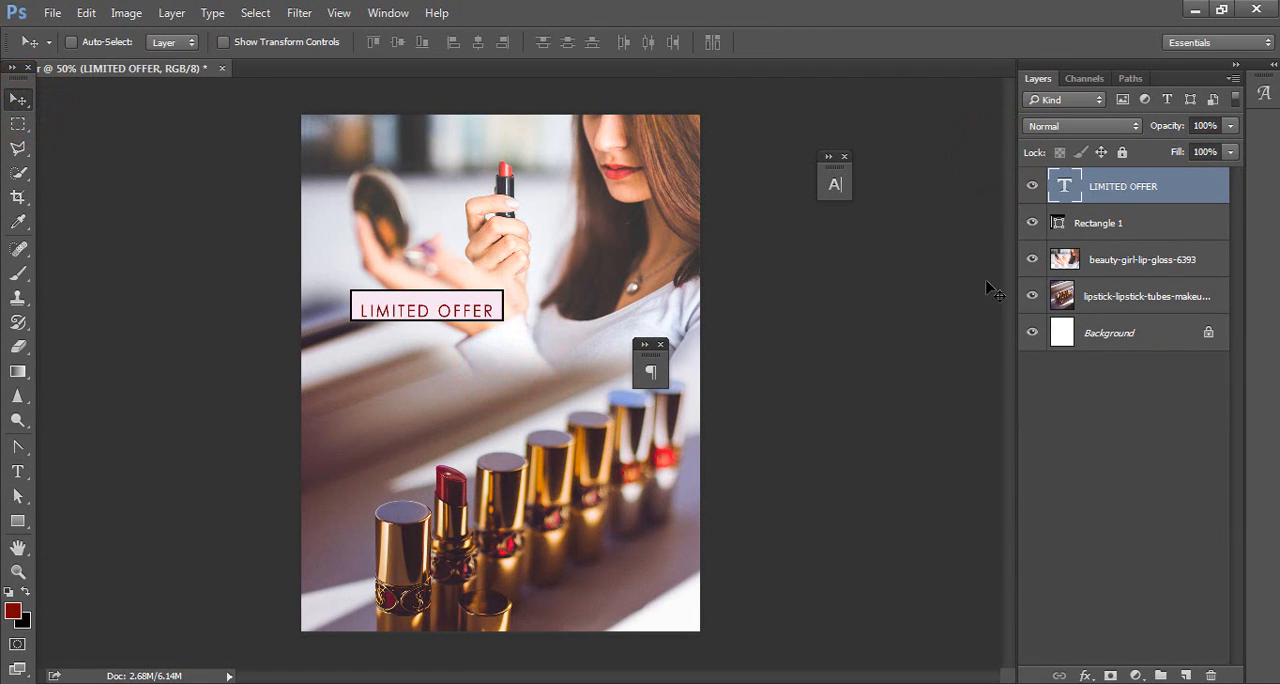
ctrl+click(1091, 222)
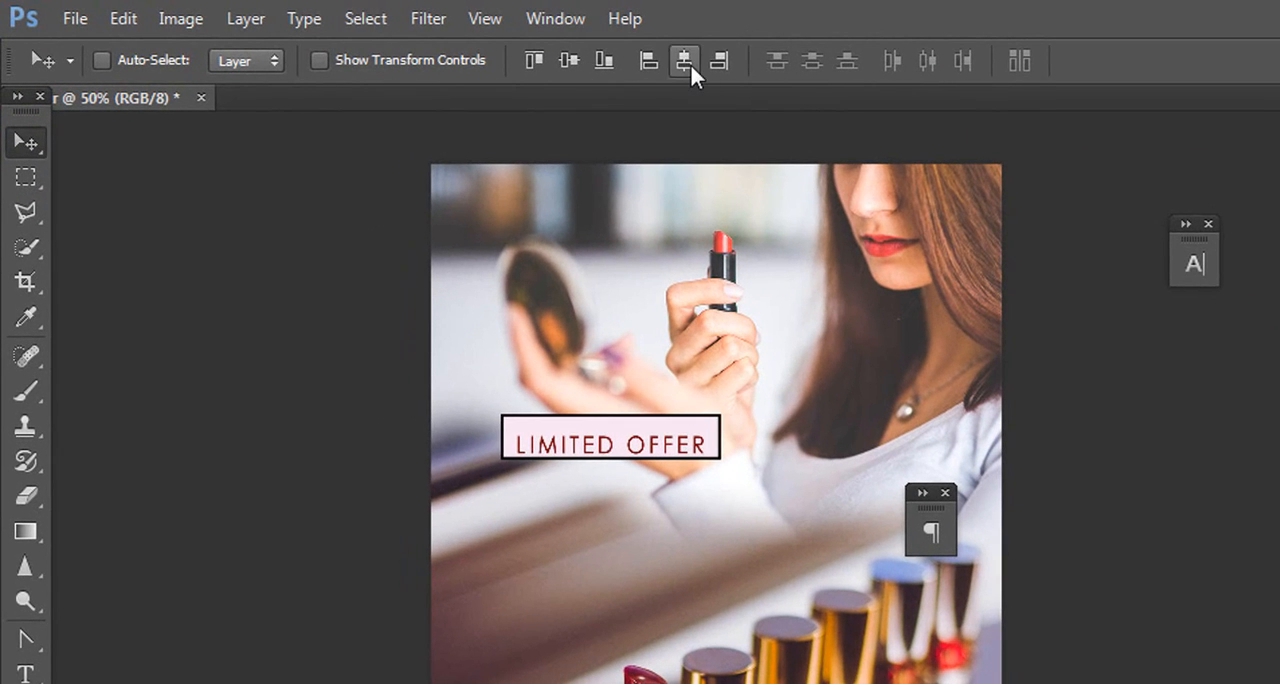
click(686, 60)
click(568, 60)
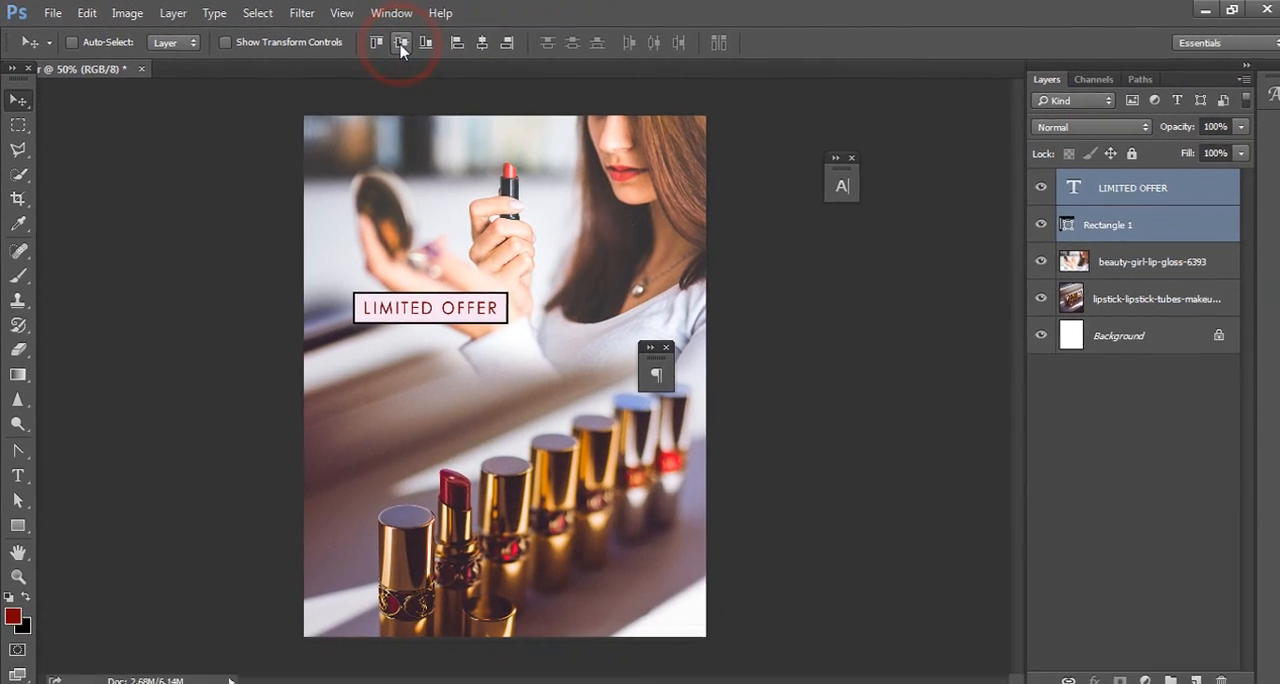
Step: Move the LIMITED OFFER text and its rectangle up together so they overlap the hands
drag(581, 389, 576, 373)
drag(446, 289, 436, 250)
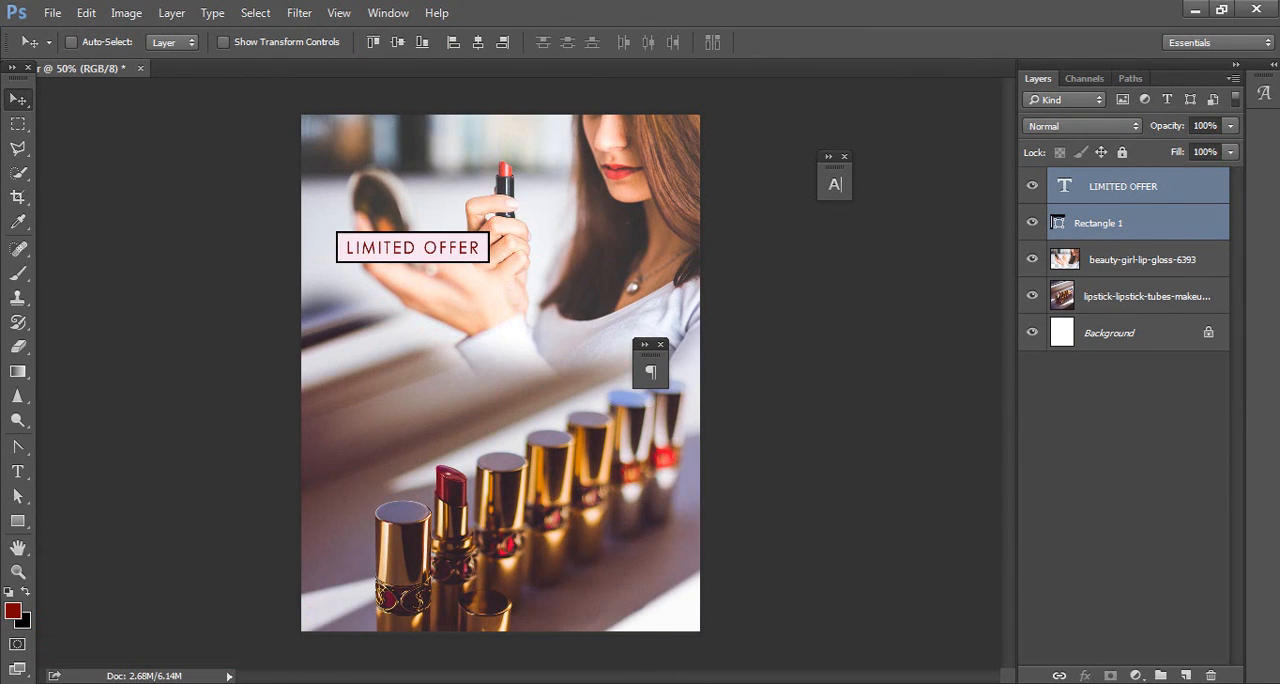
Step: Switch to the MATTER file in Notepad, copy the BIG SALE line and return to Photoshop
key(alt+Tab)
drag(362, 302, 264, 302)
key(alt+Tab)
Step: Add the copied BIG SALE text below the LIMITED OFFER label in black Century Gothic Bold at 72 pt
click(18, 471)
click(390, 354)
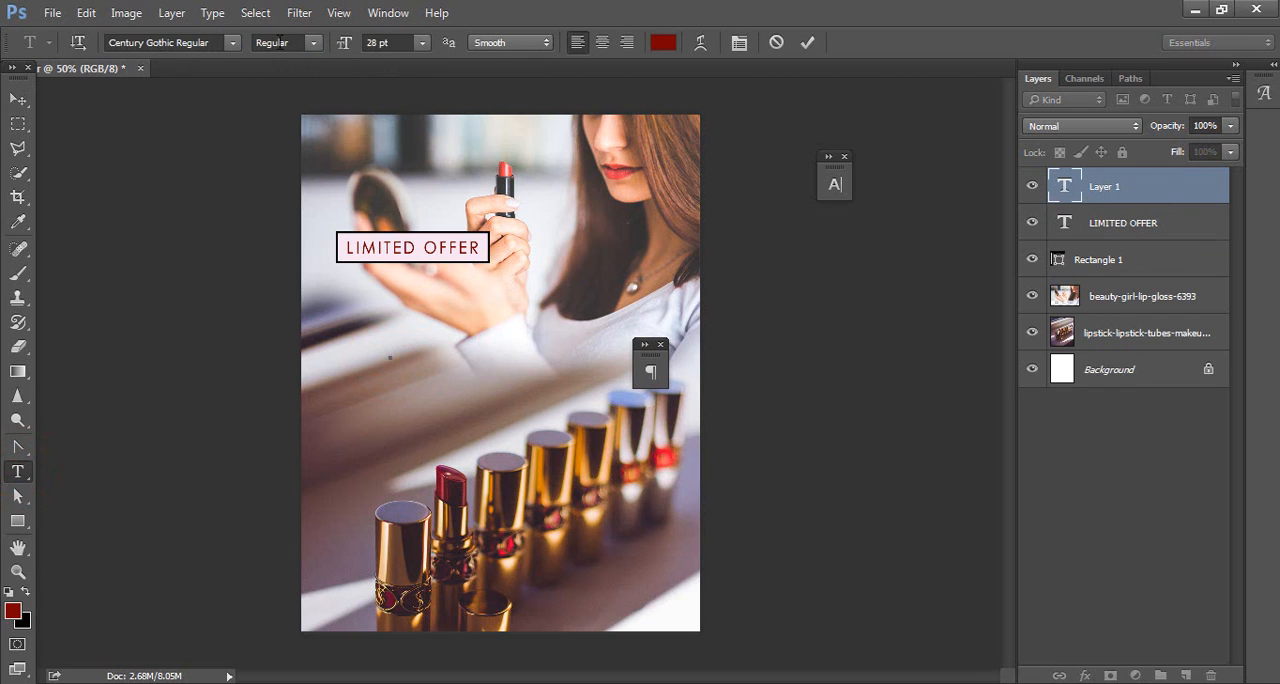
click(313, 46)
click(313, 93)
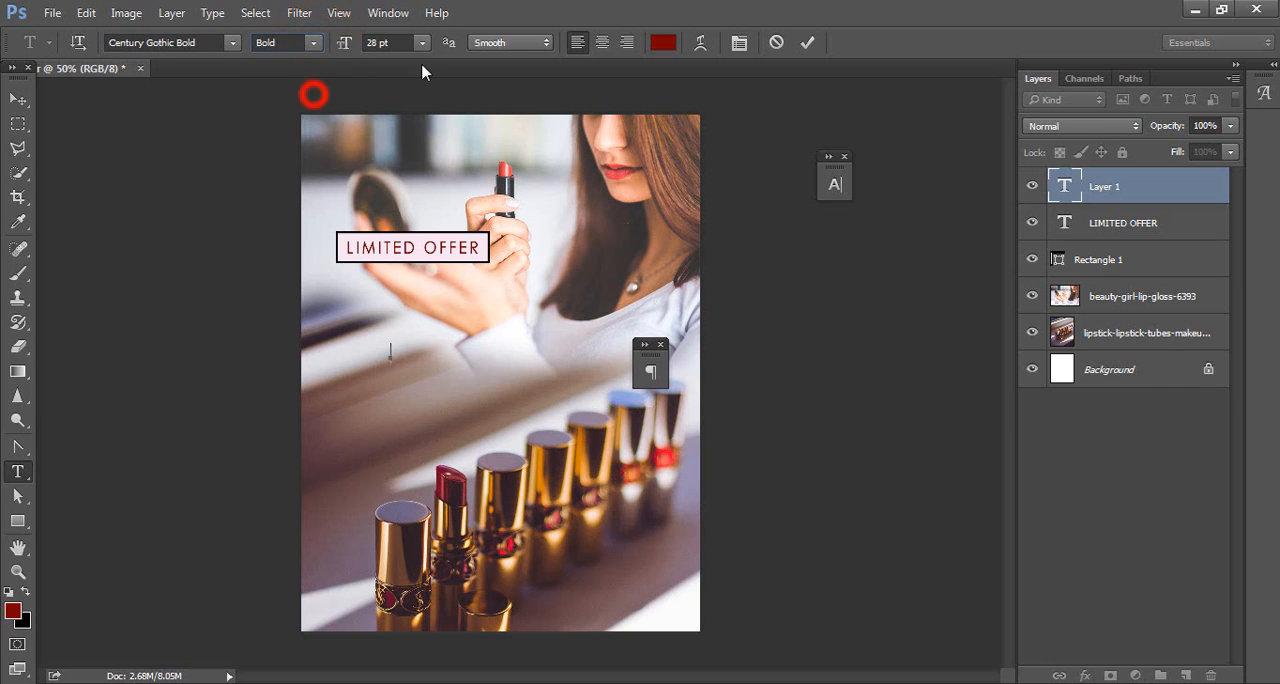
click(404, 43)
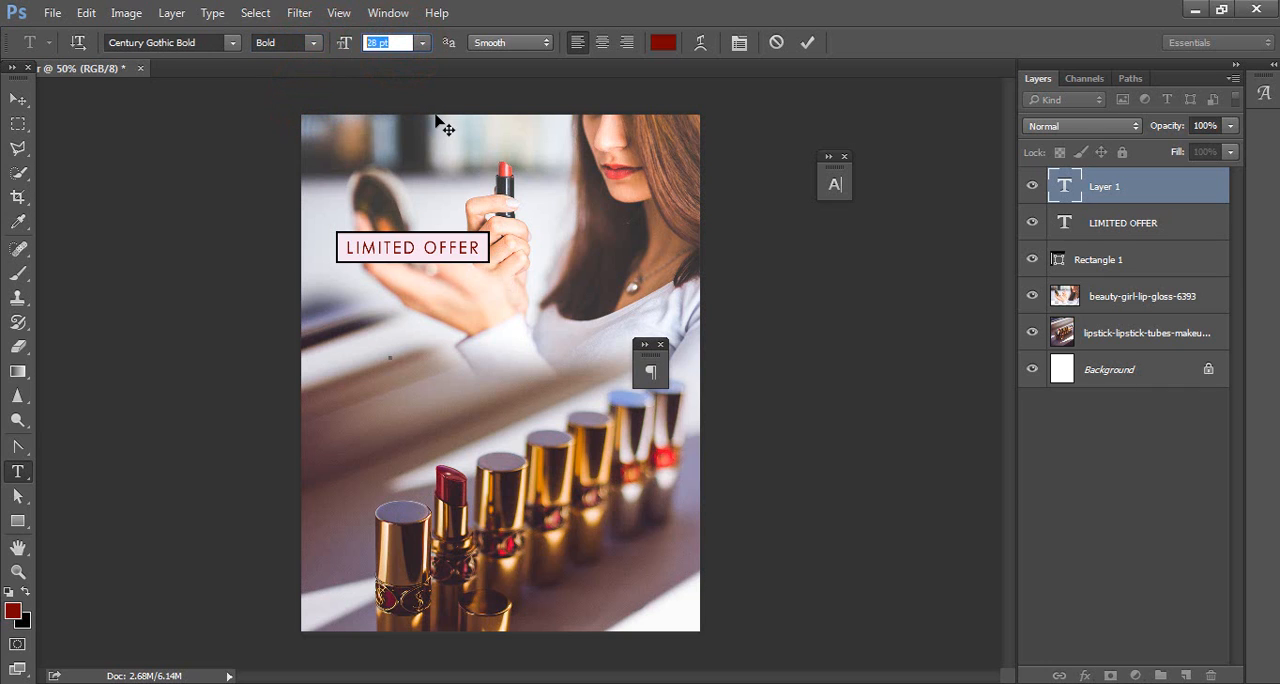
click(664, 44)
click(1020, 567)
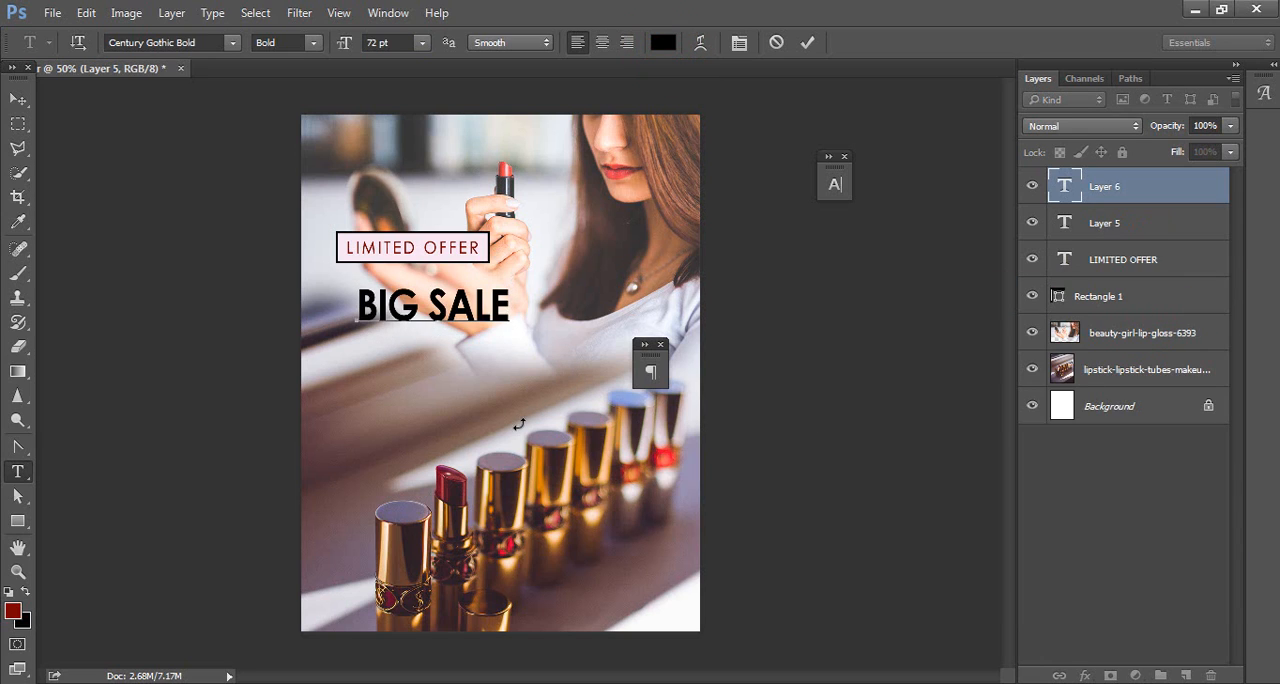
Step: Set the BIG SALE text's tracking to -10 and move it directly beneath the LIMITED OFFER label, flush with its left edge
key(ctrl+a)
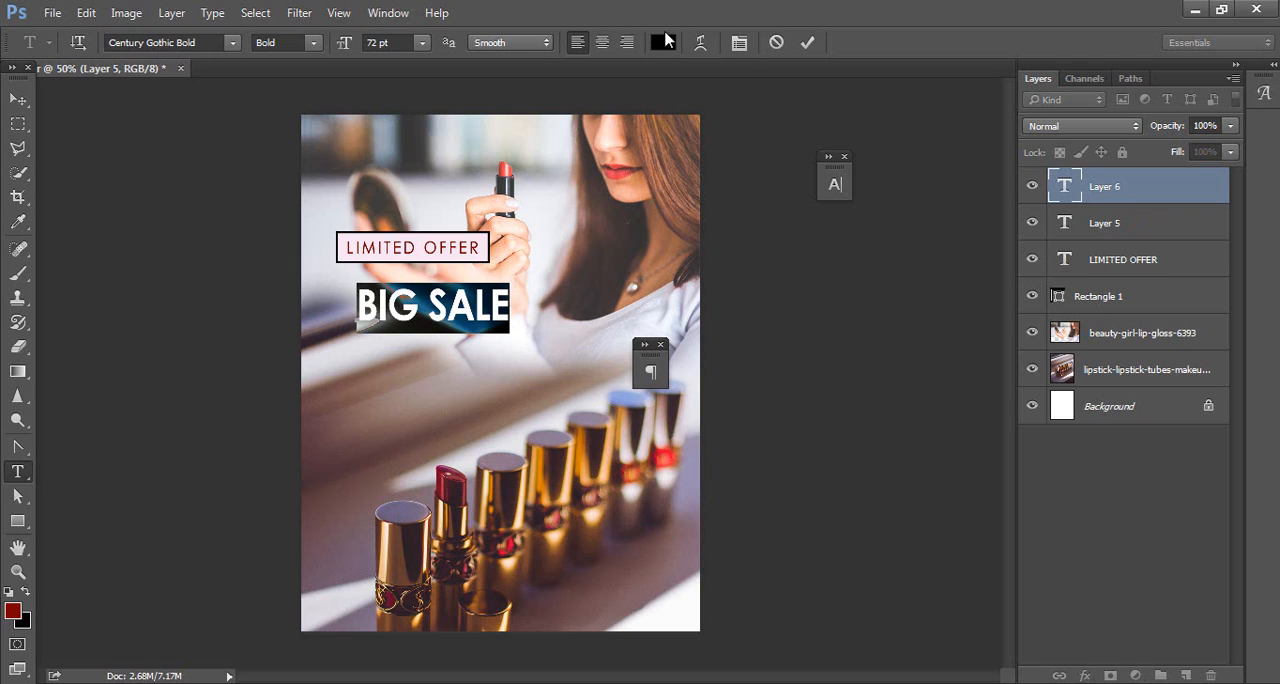
click(739, 42)
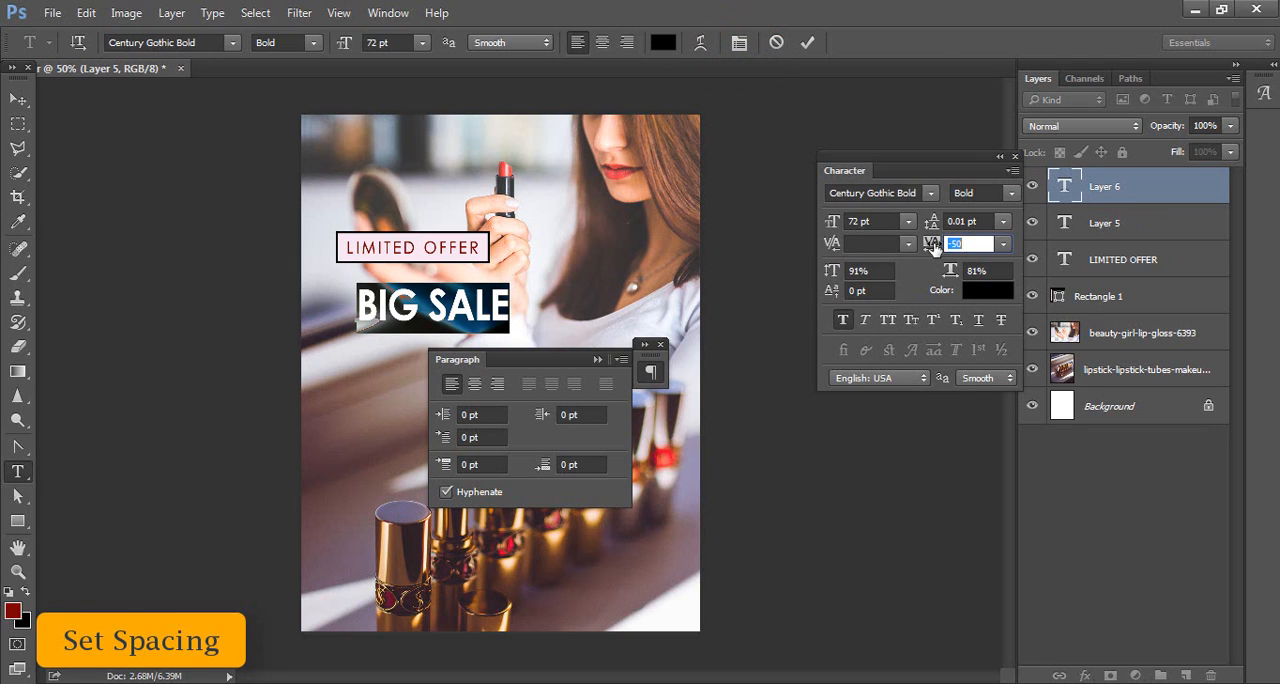
drag(934, 247, 937, 247)
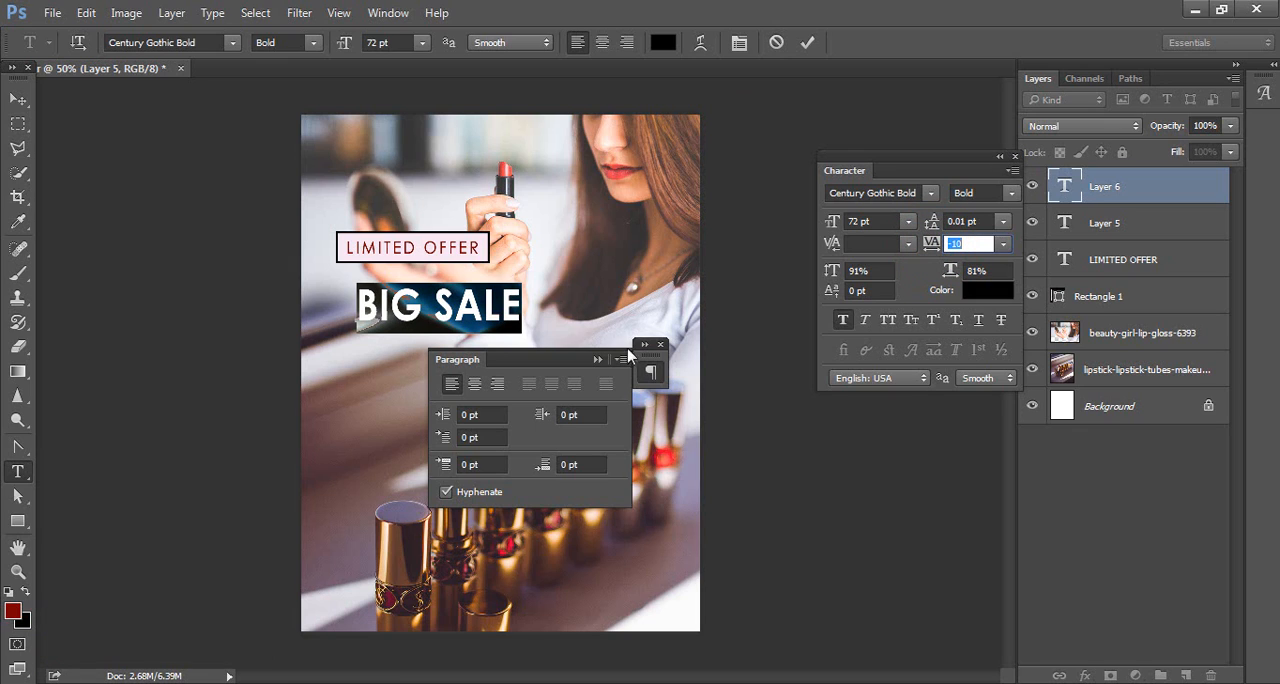
double_click(600, 362)
double_click(993, 158)
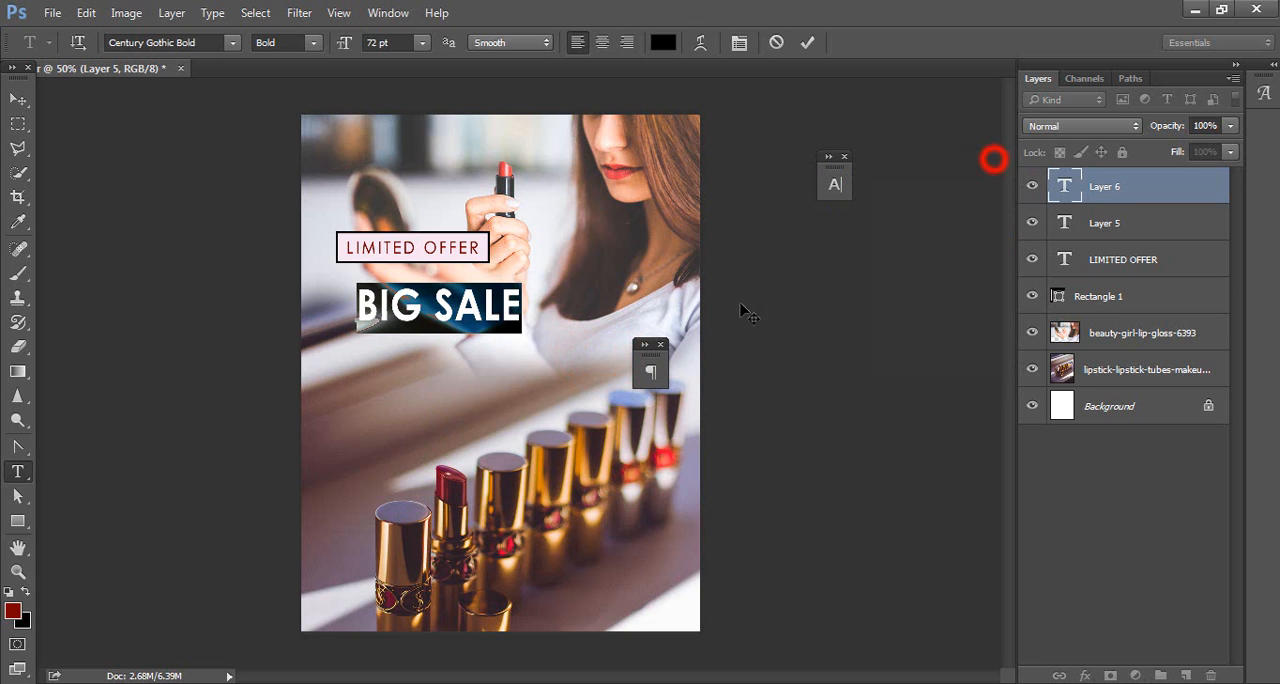
click(18, 99)
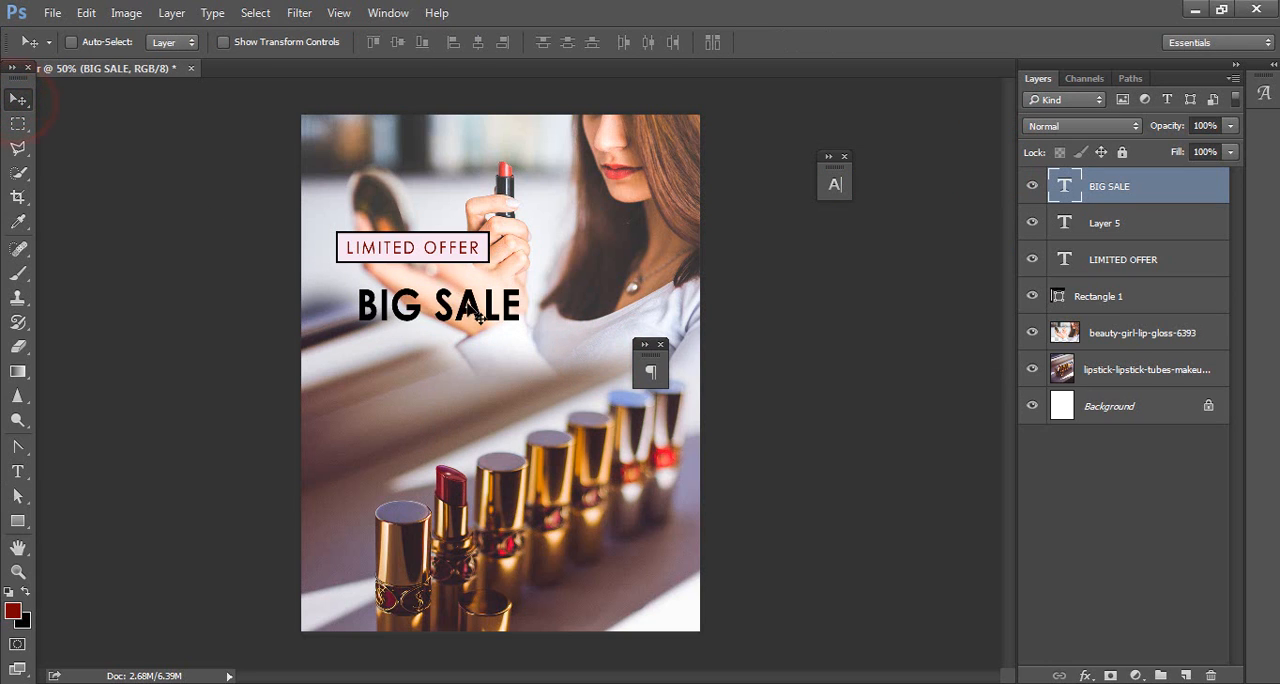
drag(478, 315, 457, 305)
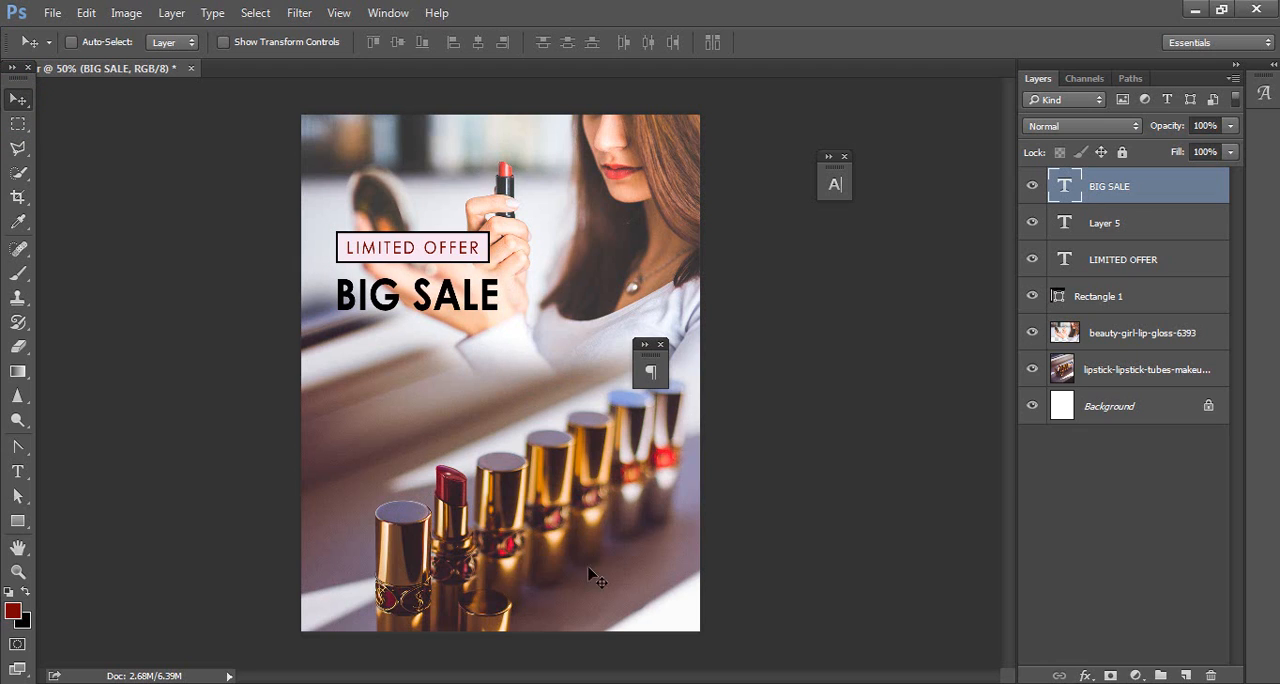
Step: Copy the UP TO line from the MATTER file in Notepad and return to Photoshop
click(720, 680)
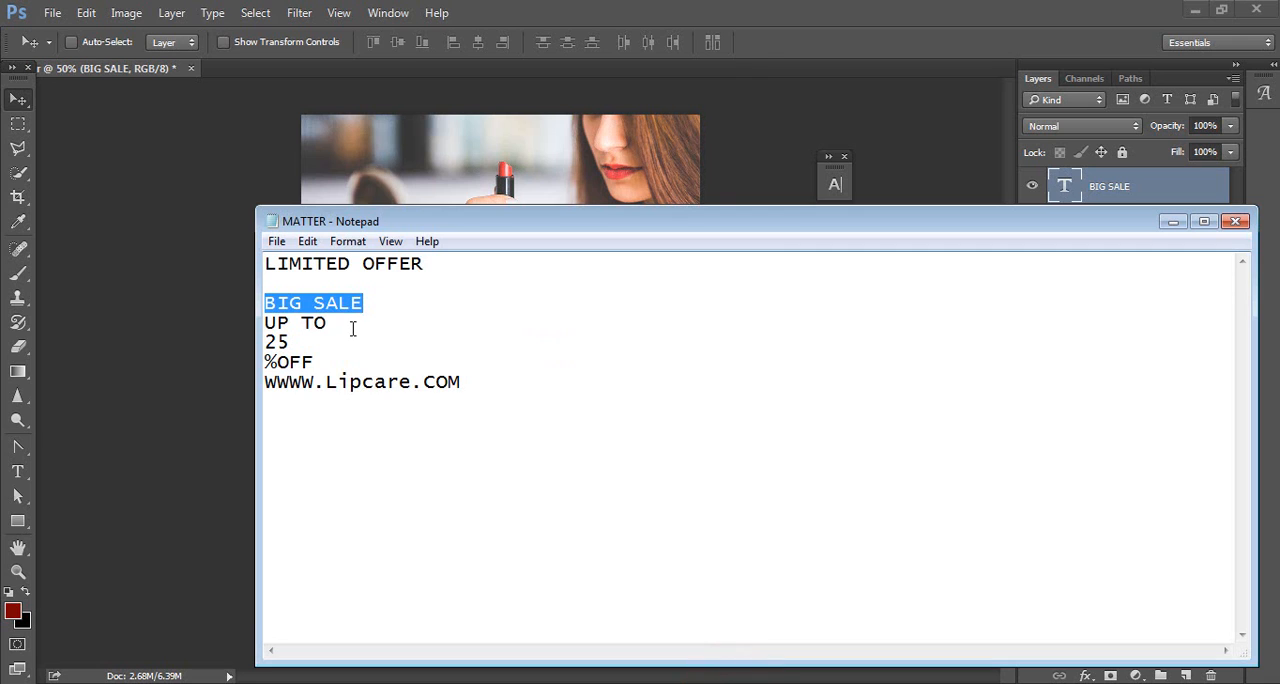
drag(345, 326, 240, 335)
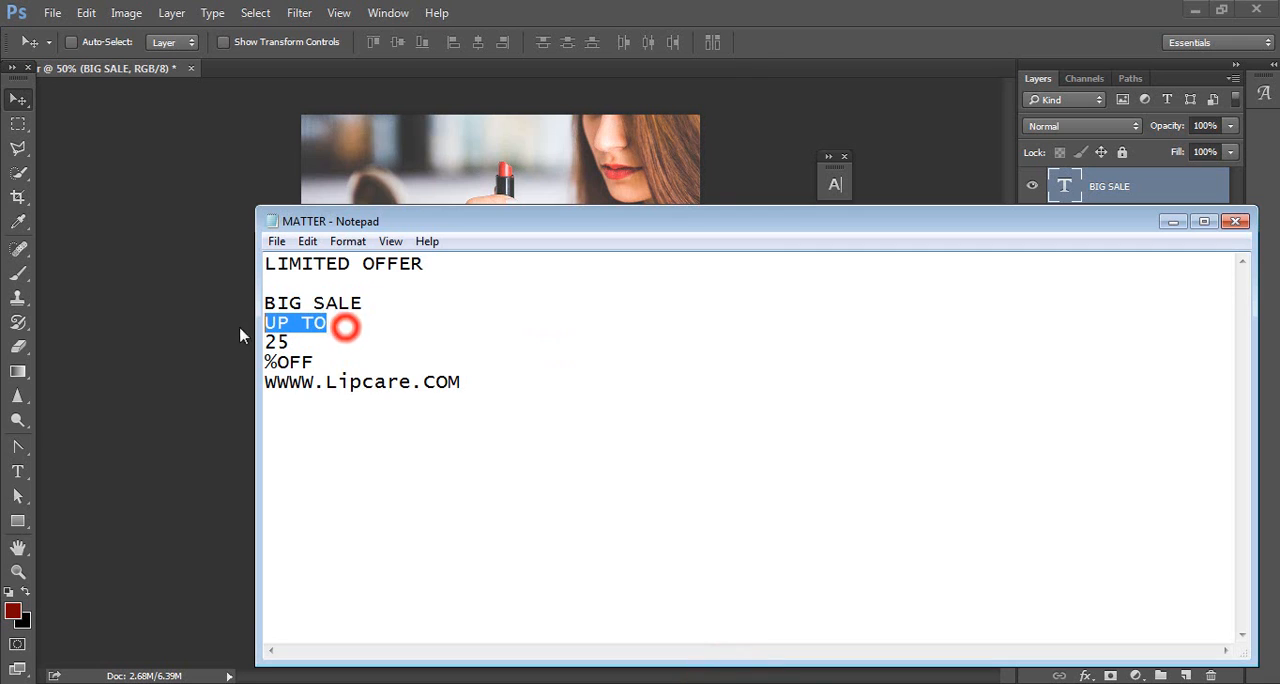
click(1172, 221)
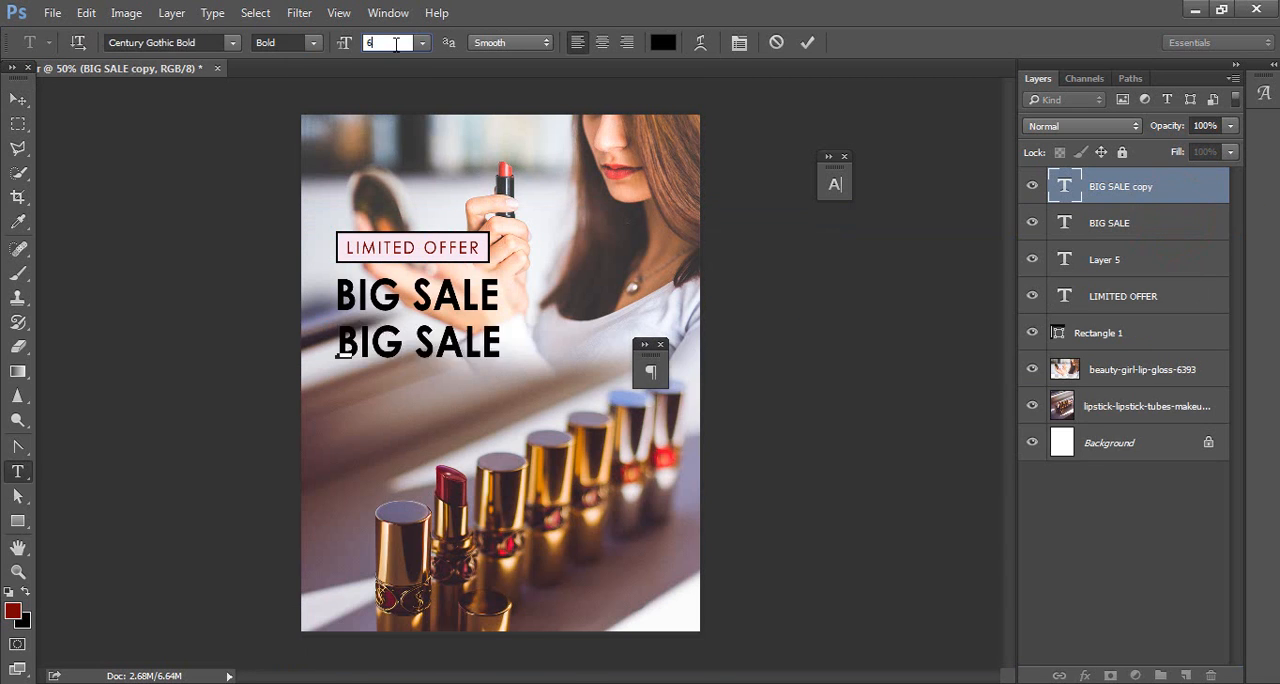
Step: Set the duplicated BIG SALE text below the original to 60 pt and replace its wording with UP TO
key(ctrl+a)
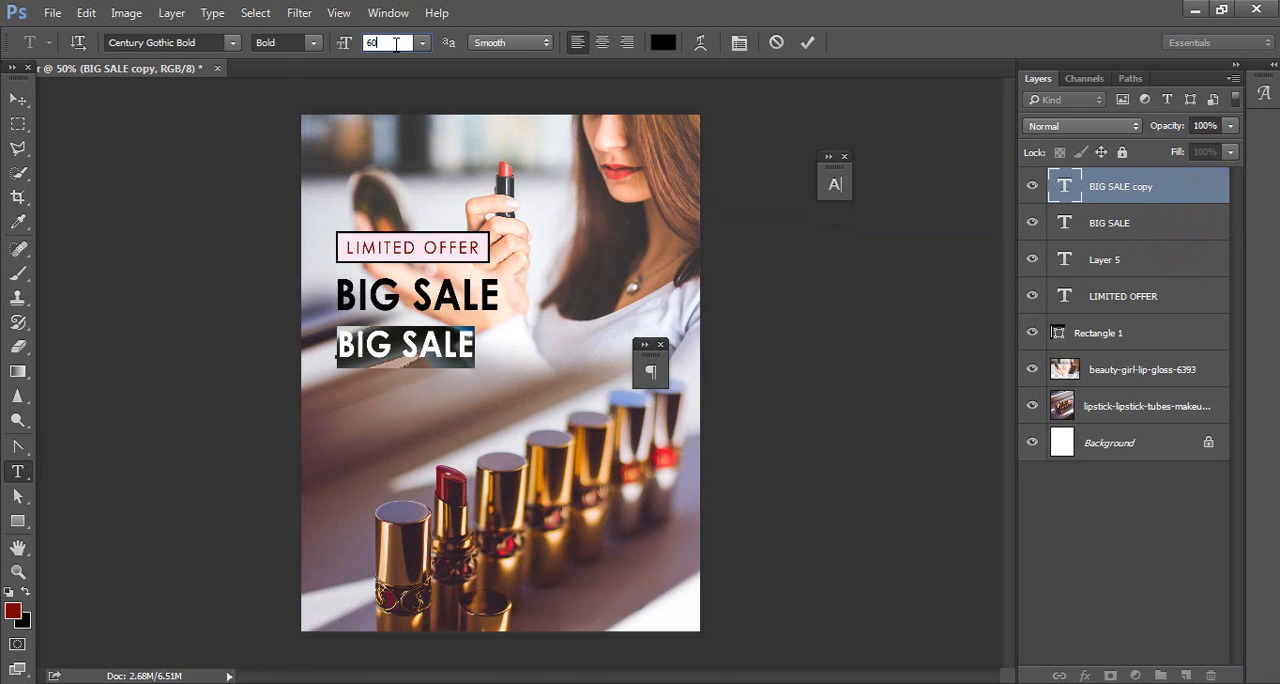
key(Return)
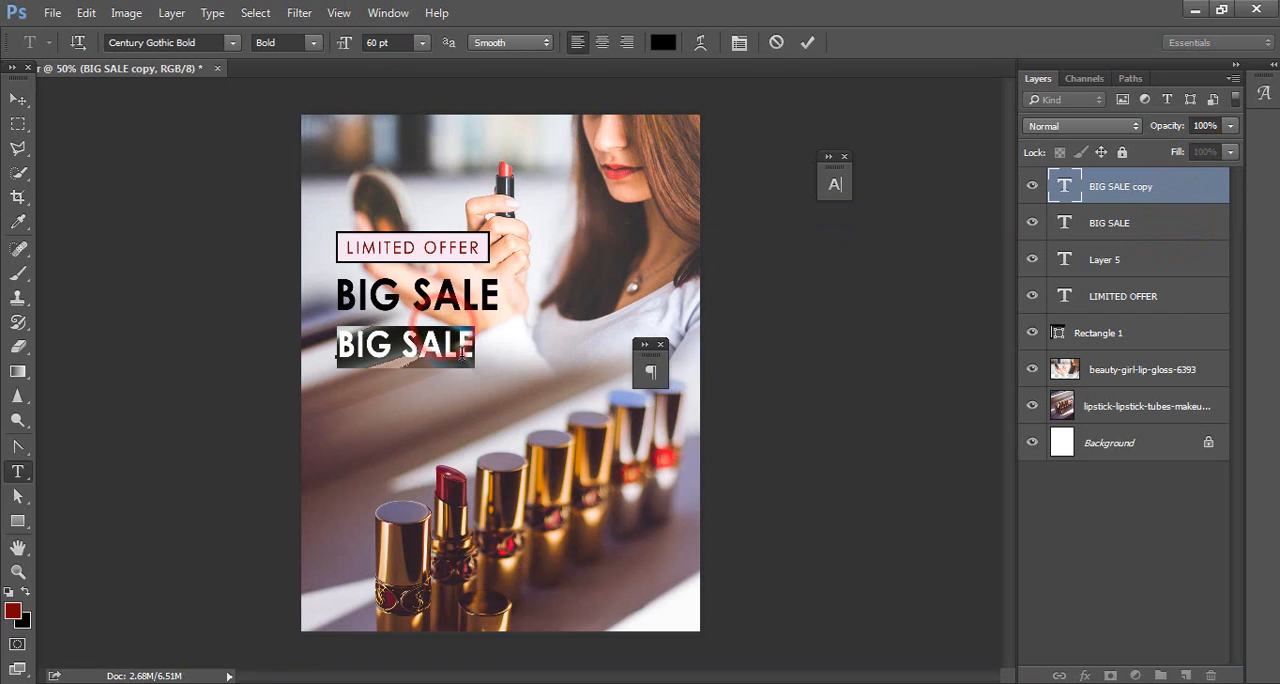
click(462, 357)
drag(497, 367, 424, 353)
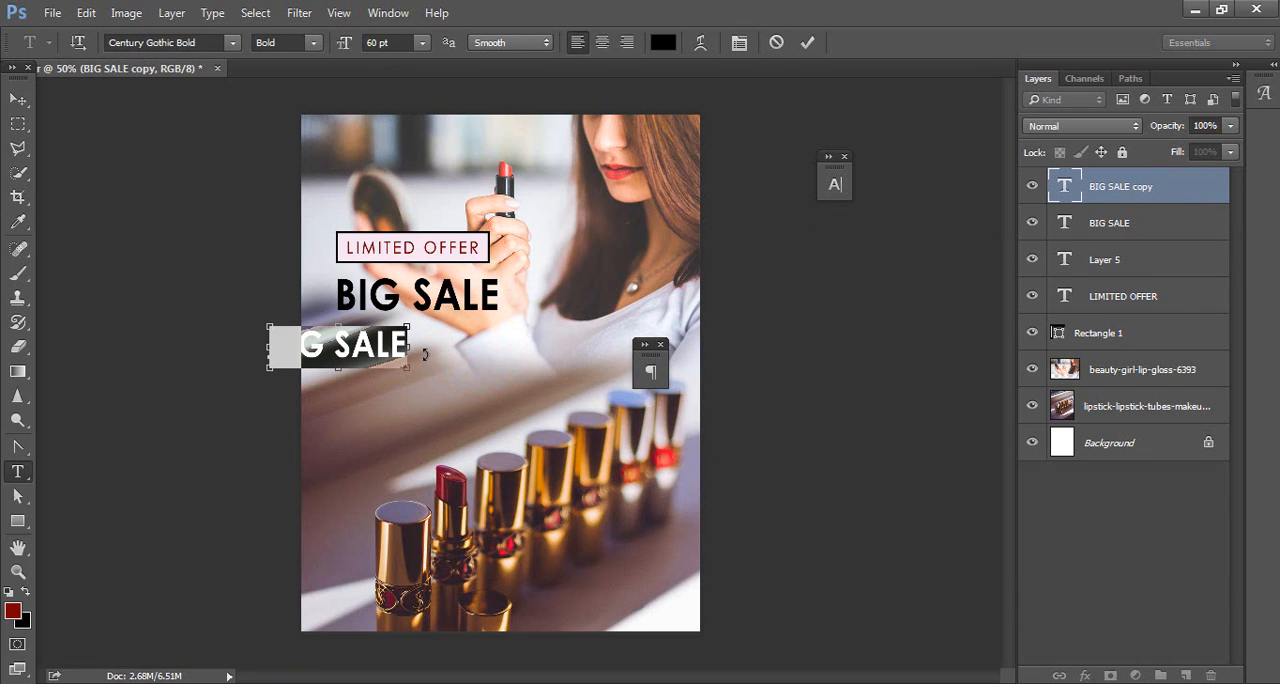
text(UP TO)
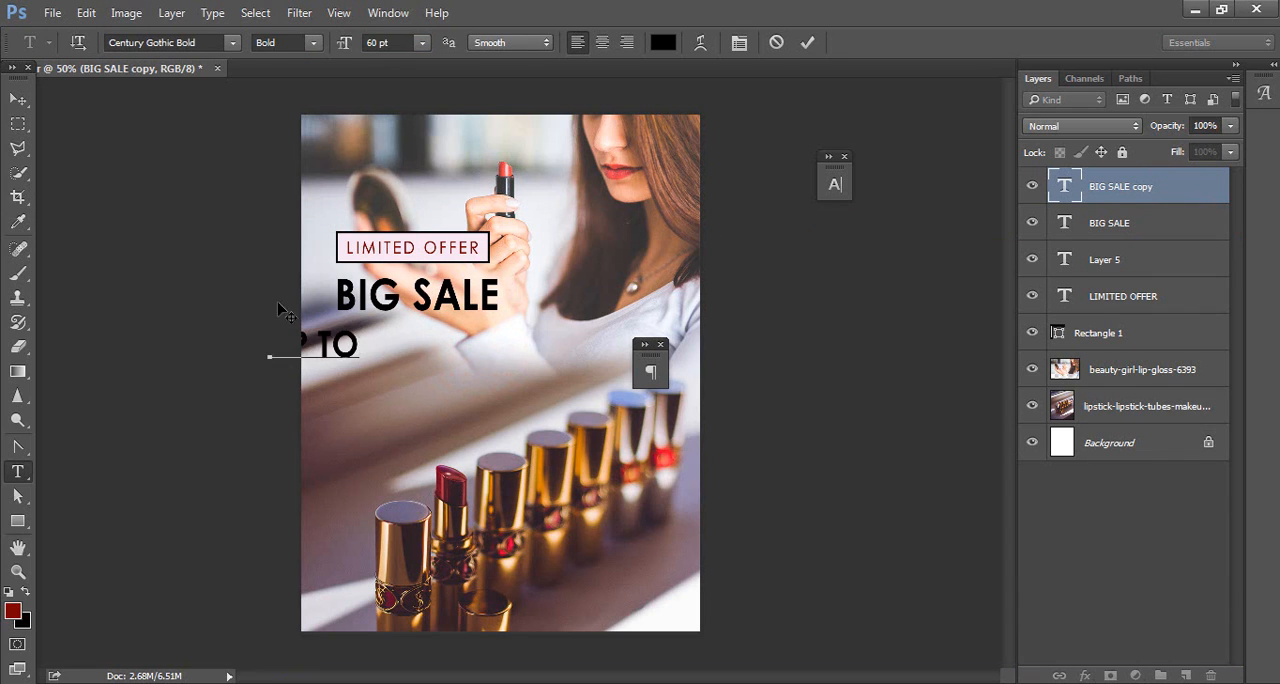
Step: Move the UP TO text under BIG SALE and align the two layers' horizontal centres
click(17, 100)
drag(352, 356, 447, 355)
shift+click(1094, 222)
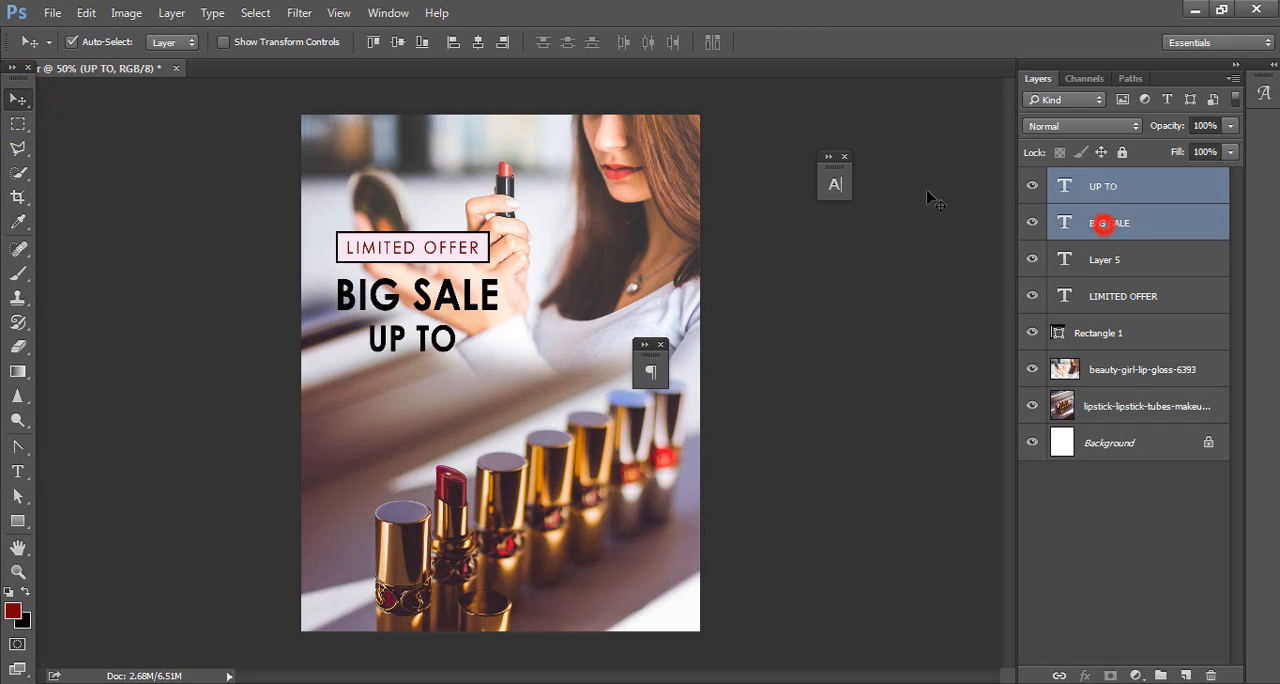
click(479, 42)
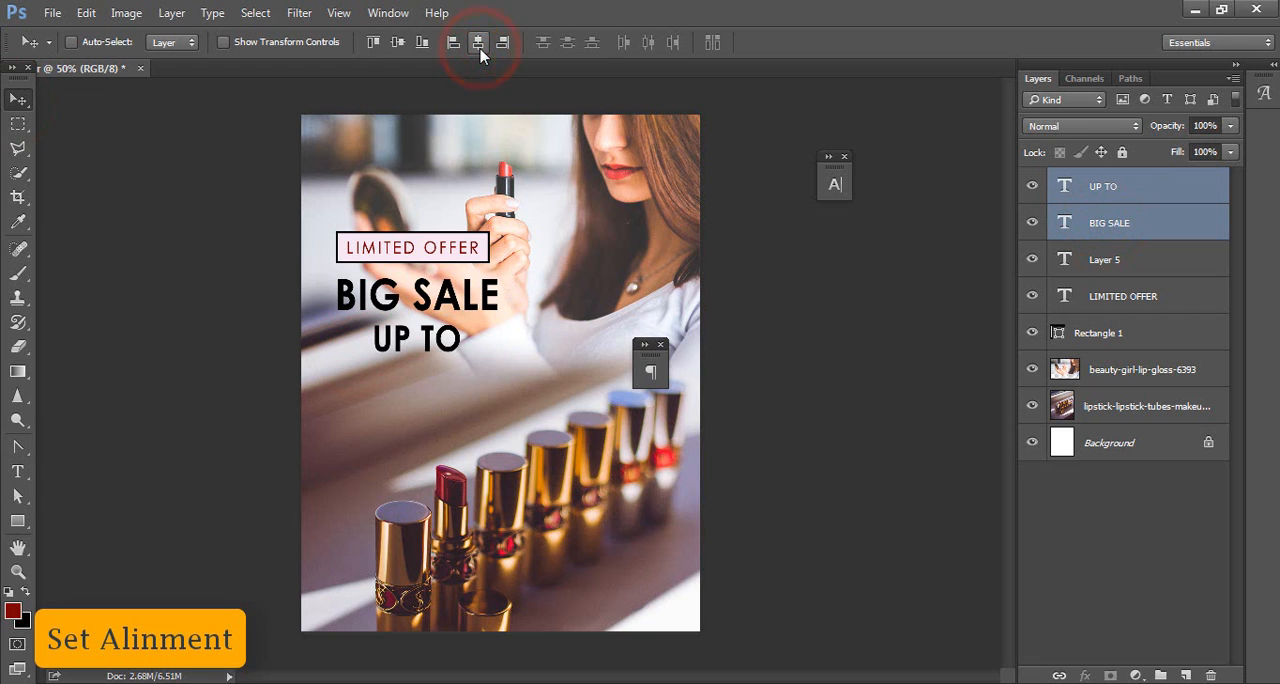
Step: On a new layer above UP TO, marquee a thin horizontal strip beside the start of the UP TO text and fill it with black
click(1170, 187)
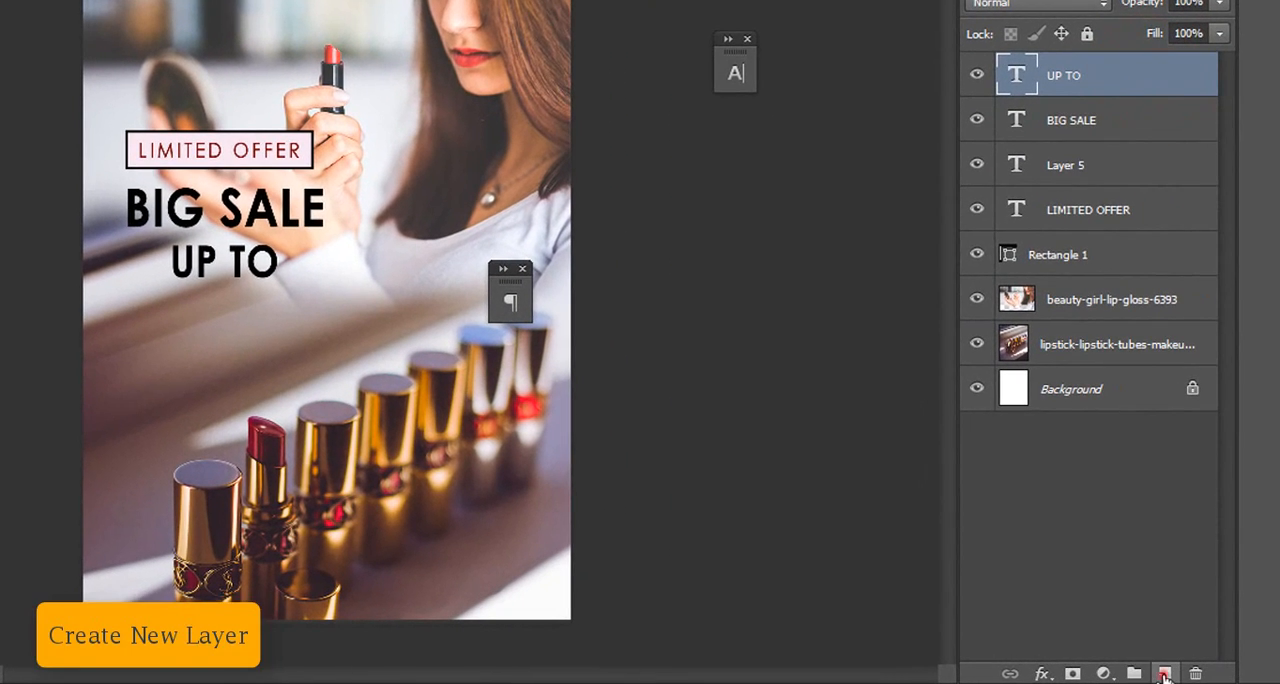
click(1163, 677)
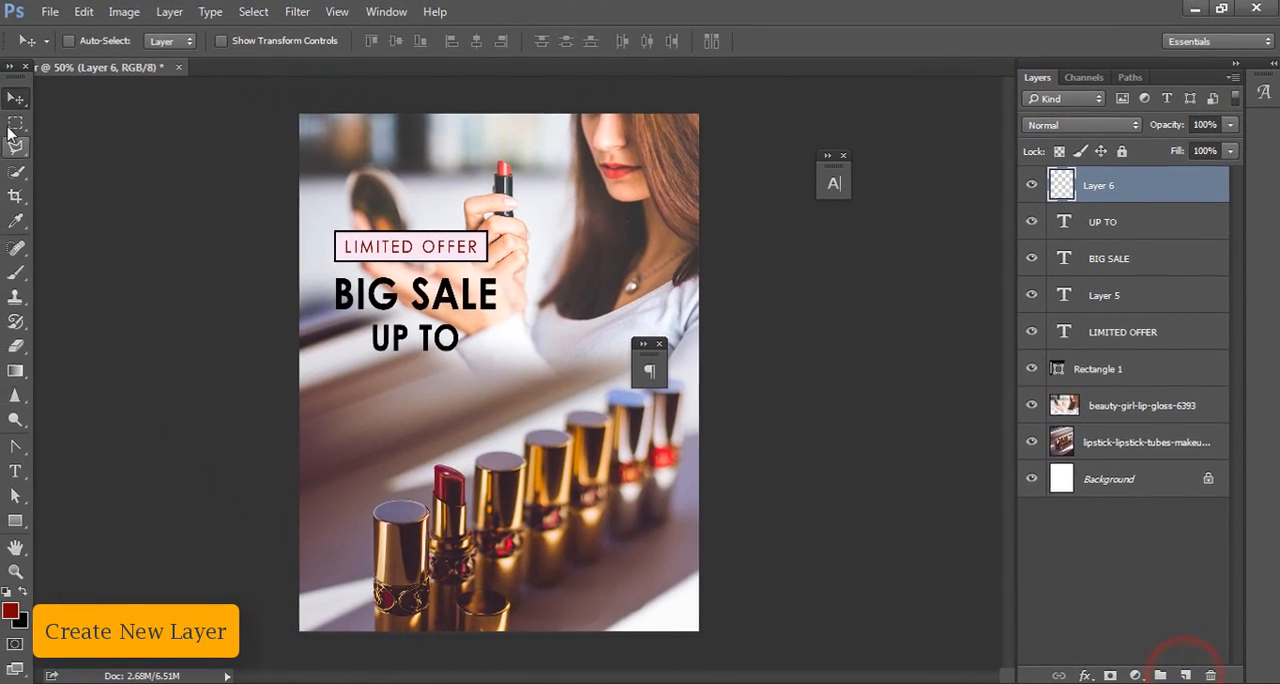
right_click(18, 123)
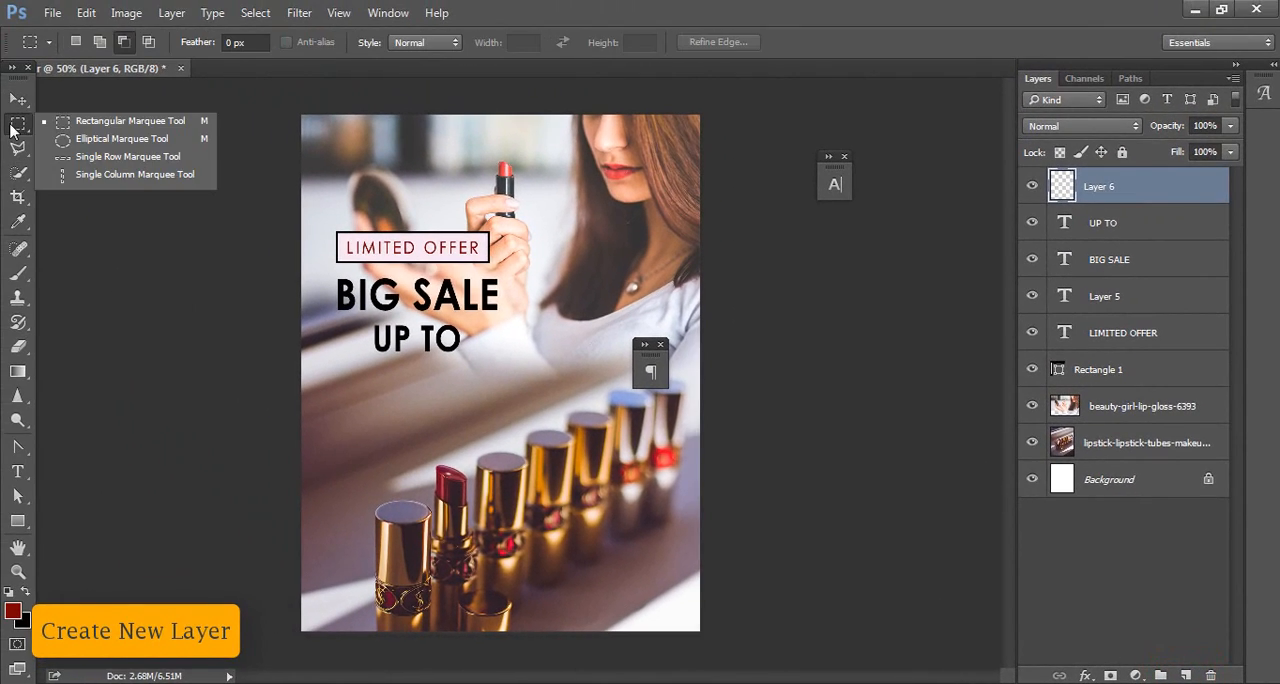
click(93, 125)
drag(348, 340, 375, 343)
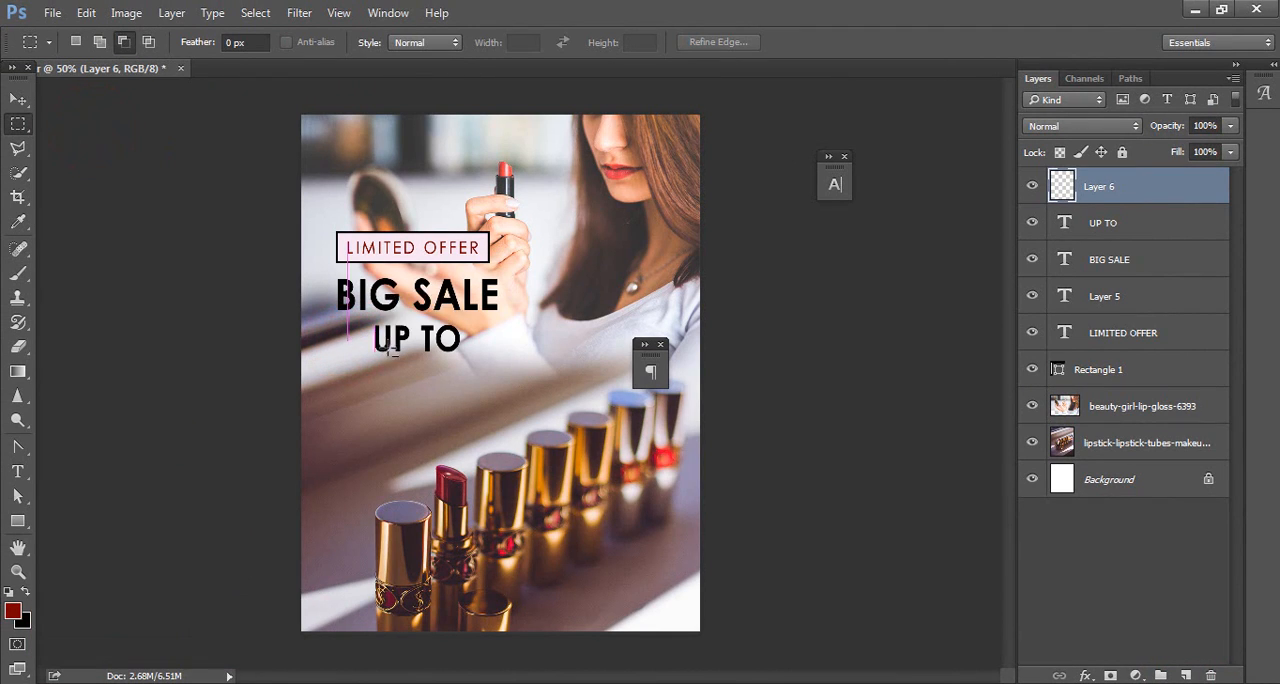
key(ctrl+BackSpace)
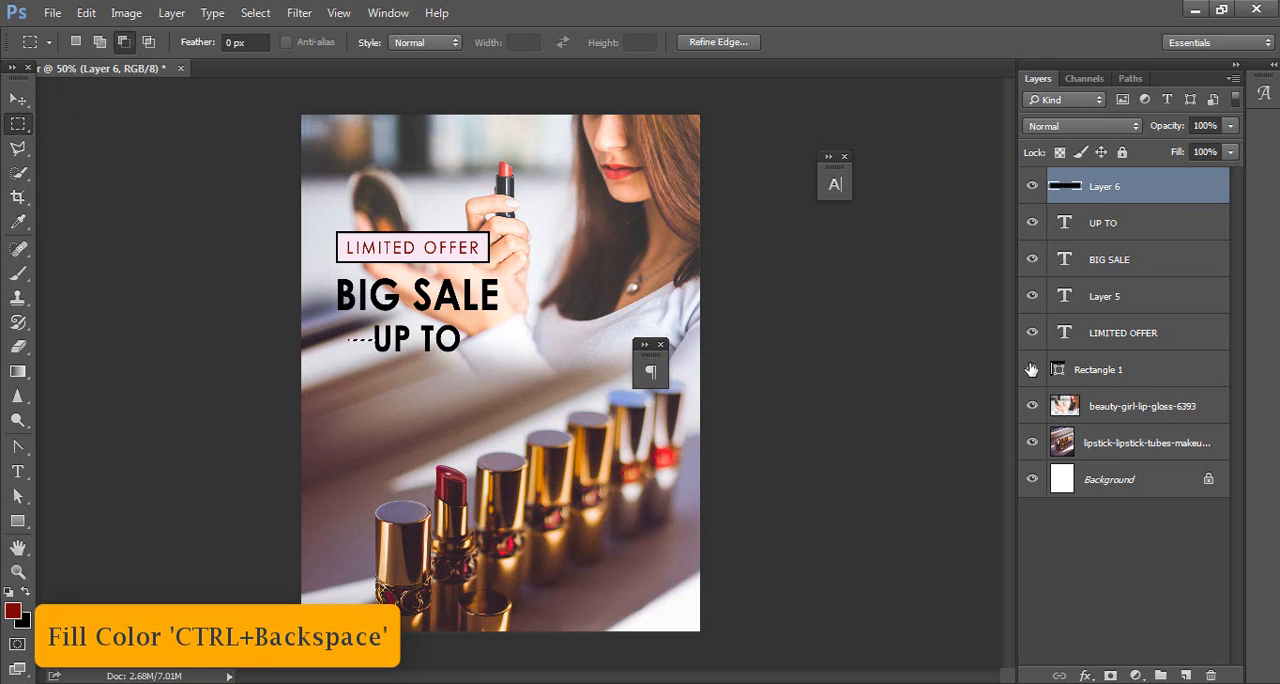
Step: Deselect the strip and place a duplicate of the black line at the other end of the UP TO text, level with the original
key(ctrl+d)
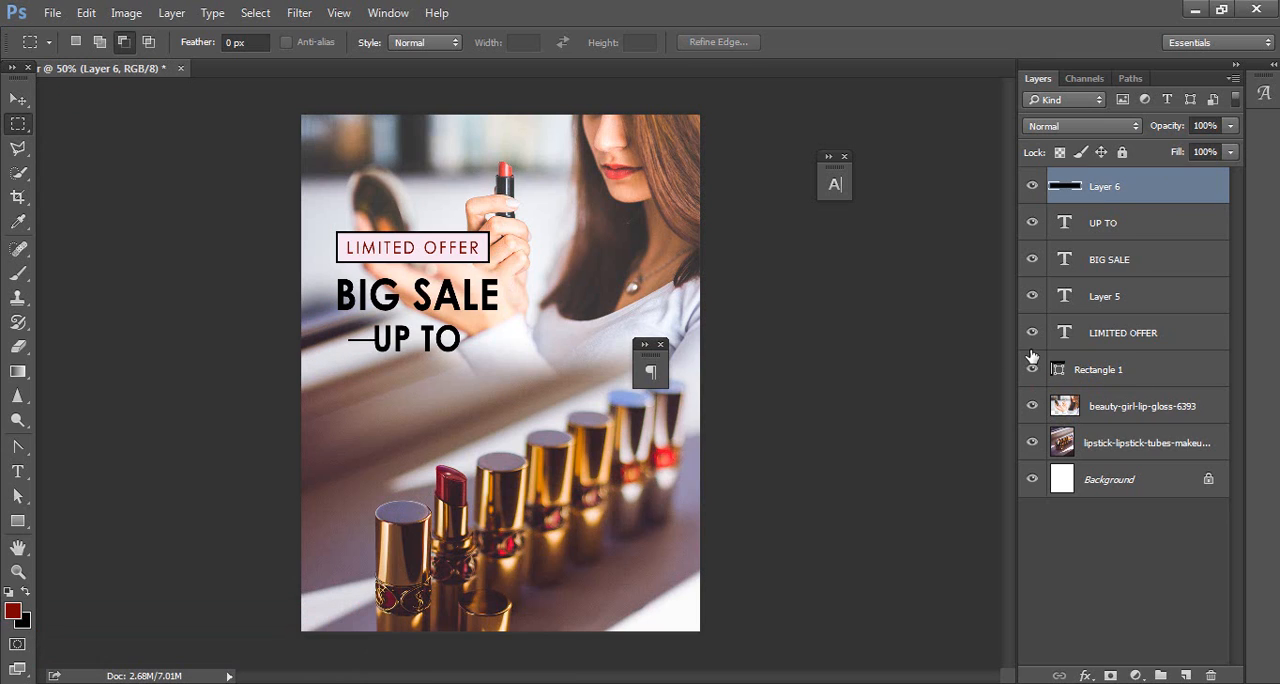
key(v)
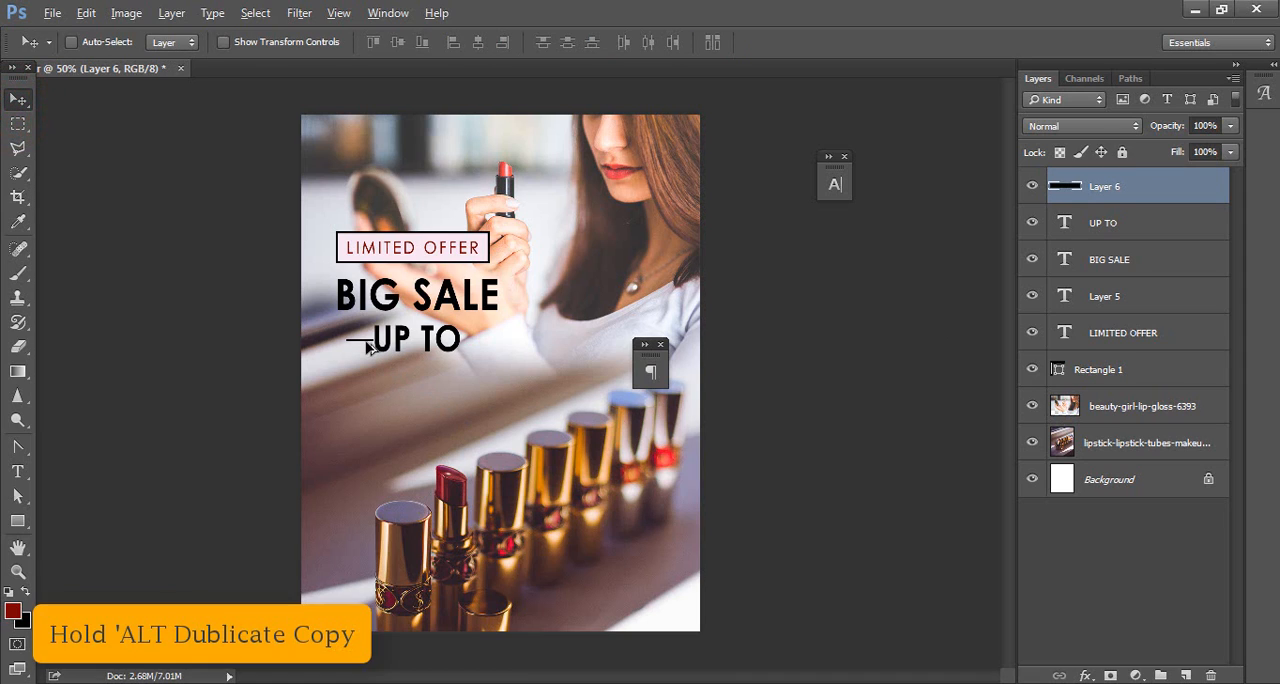
drag(368, 345, 493, 346)
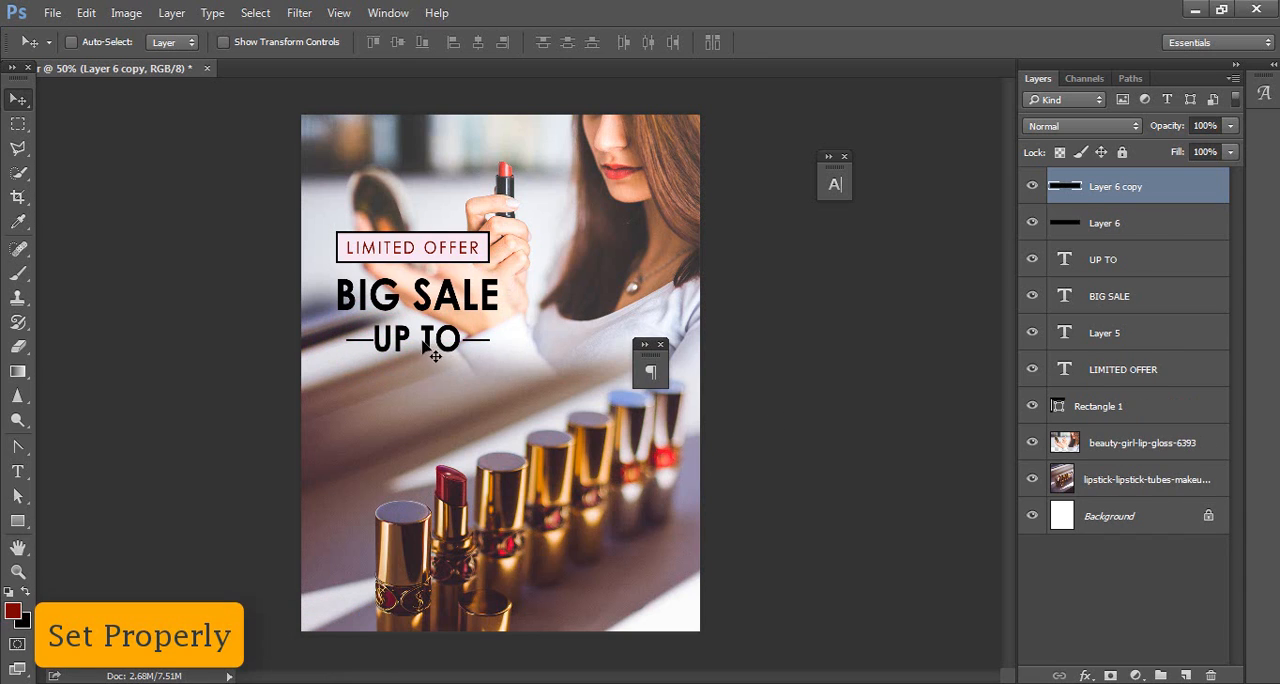
Step: Copy the 25 line from the MATTER file in Notepad and return to Photoshop
click(732, 681)
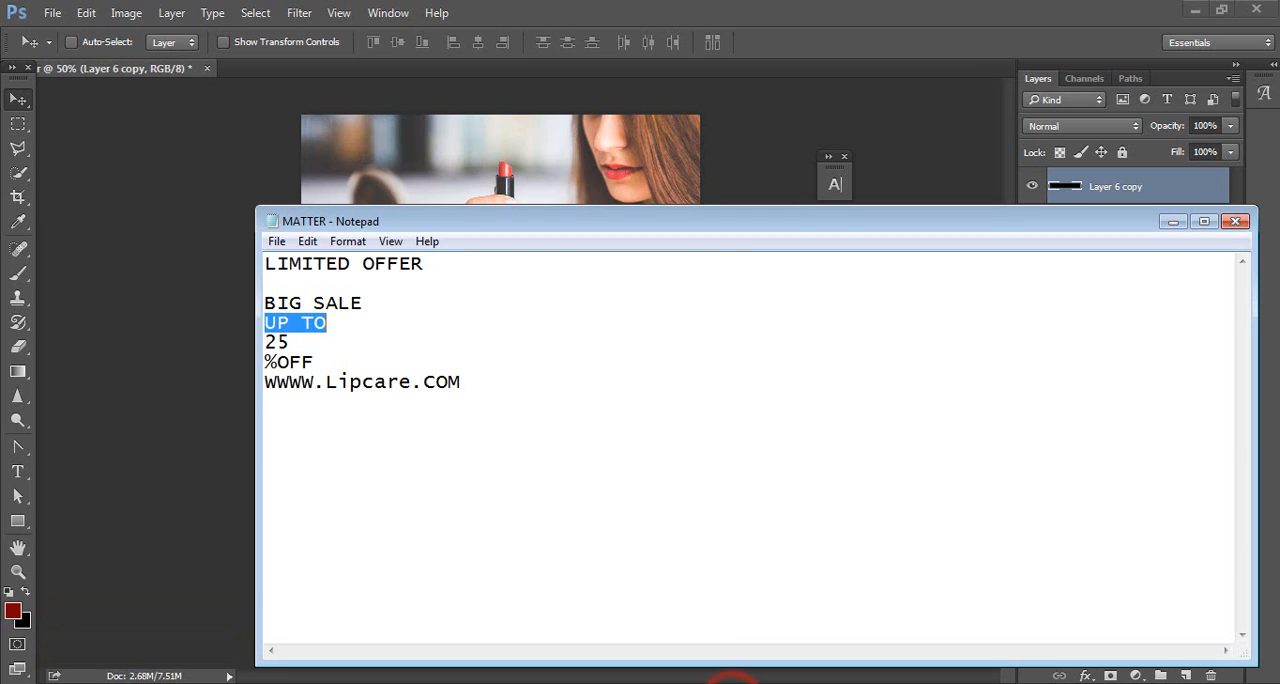
double_click(276, 342)
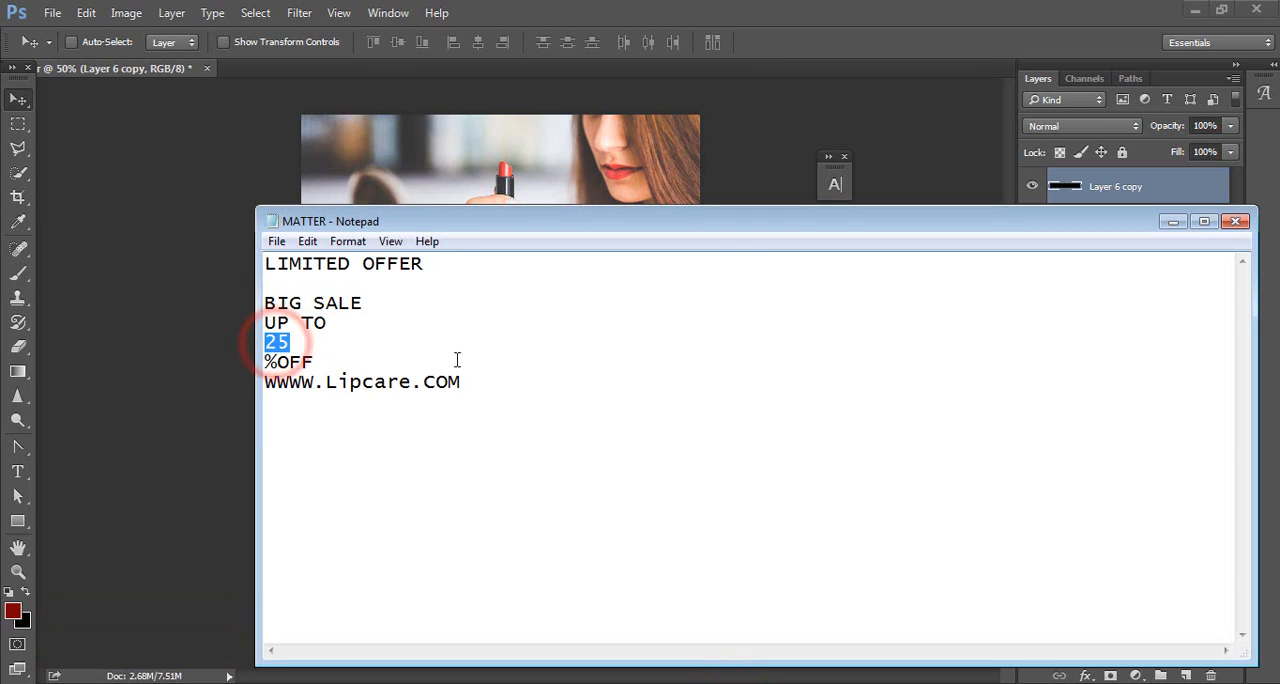
click(1174, 222)
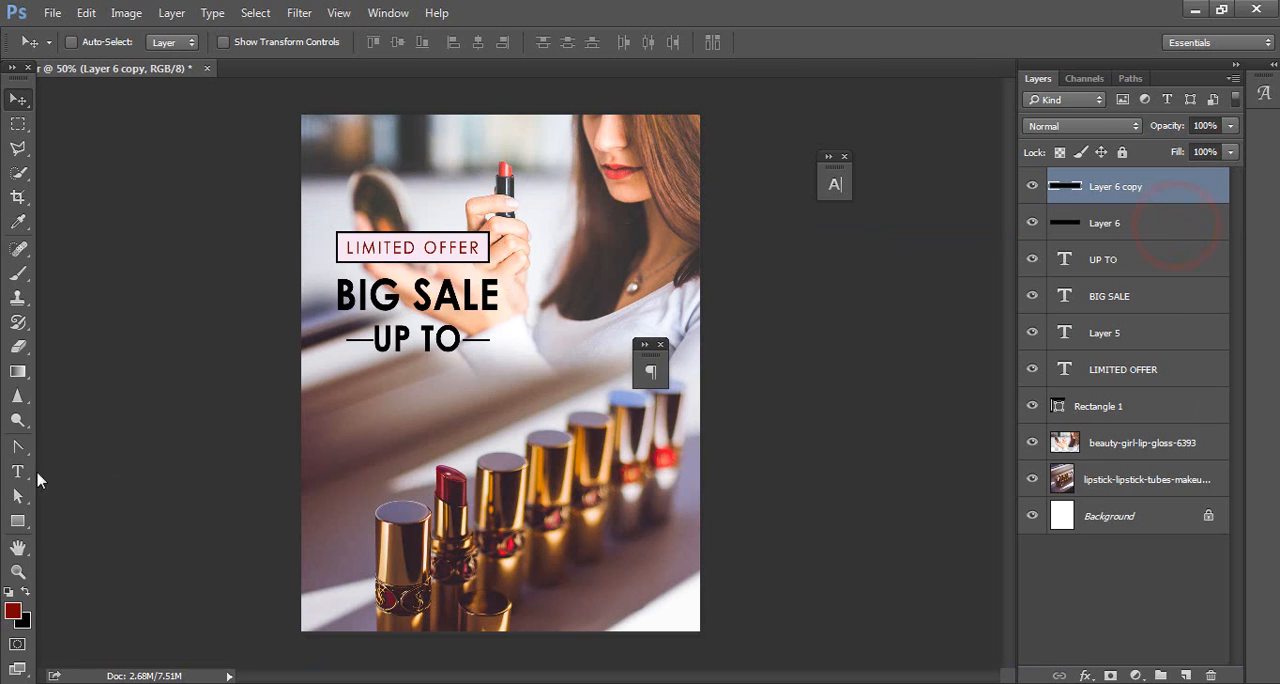
Step: Add the text 25 below UP TO in Century Gothic Bold at 253 pt, coloured #f7e5f1 sampled from the LIMITED OFFER label
click(10, 475)
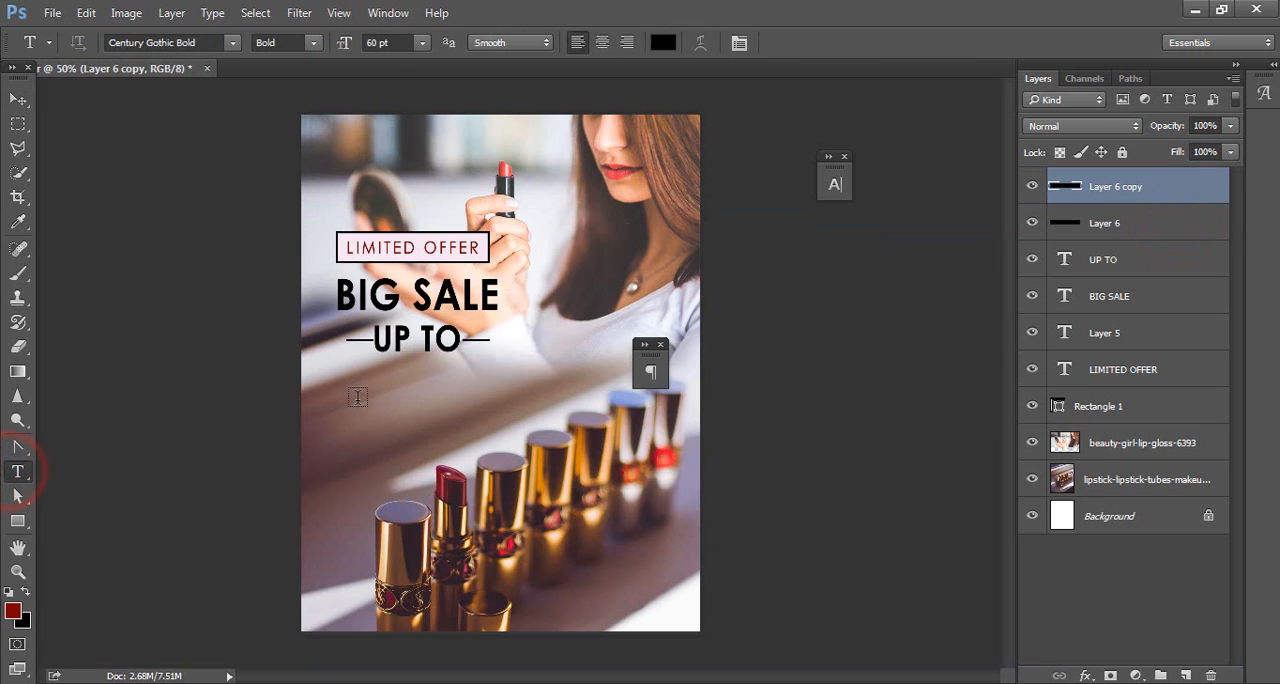
click(357, 398)
click(395, 42)
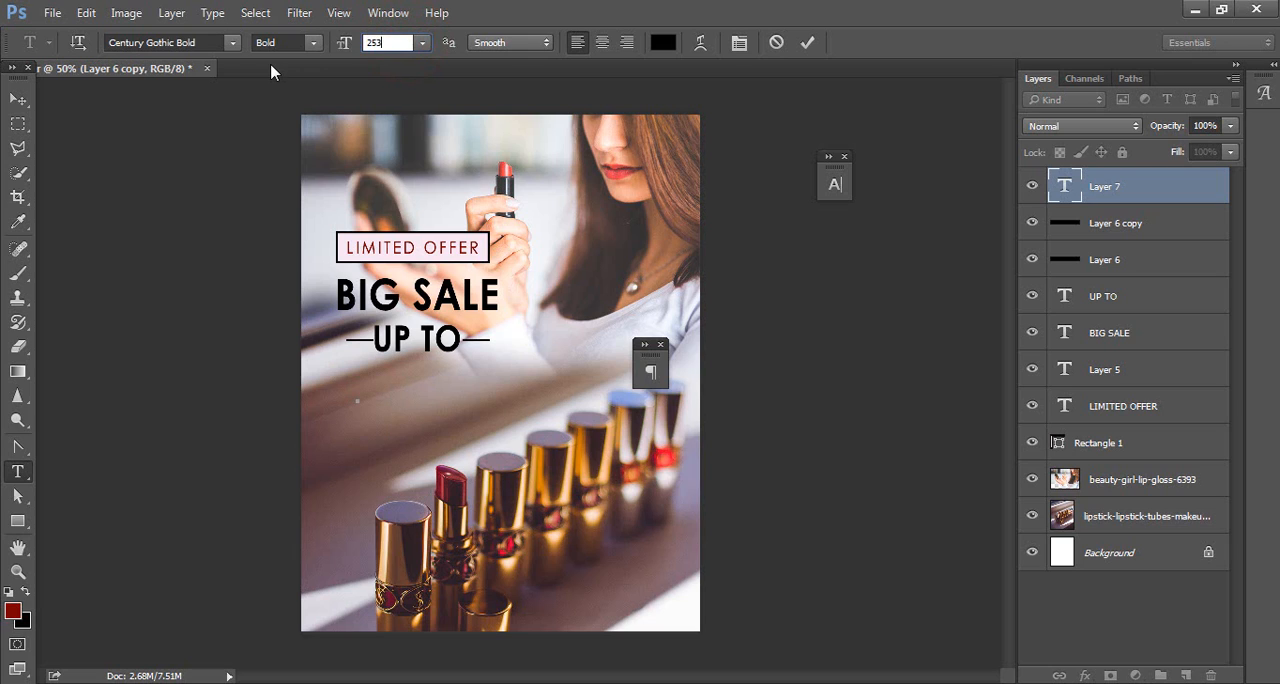
key(Return)
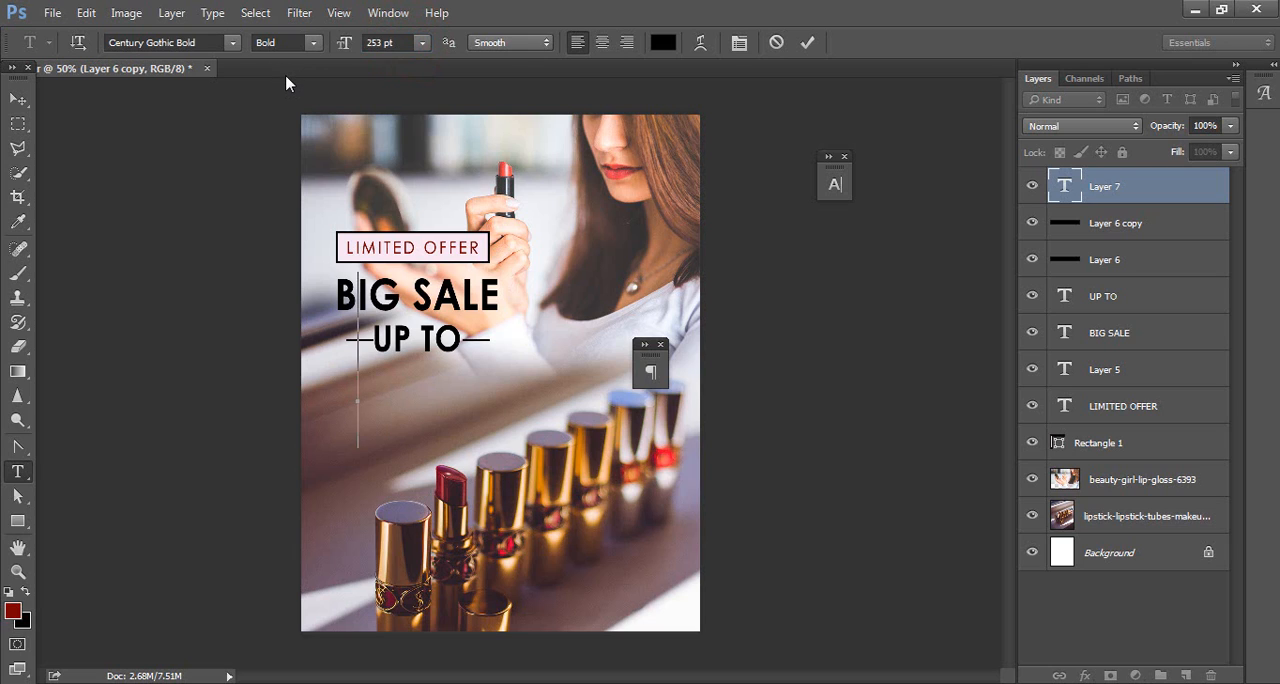
click(656, 46)
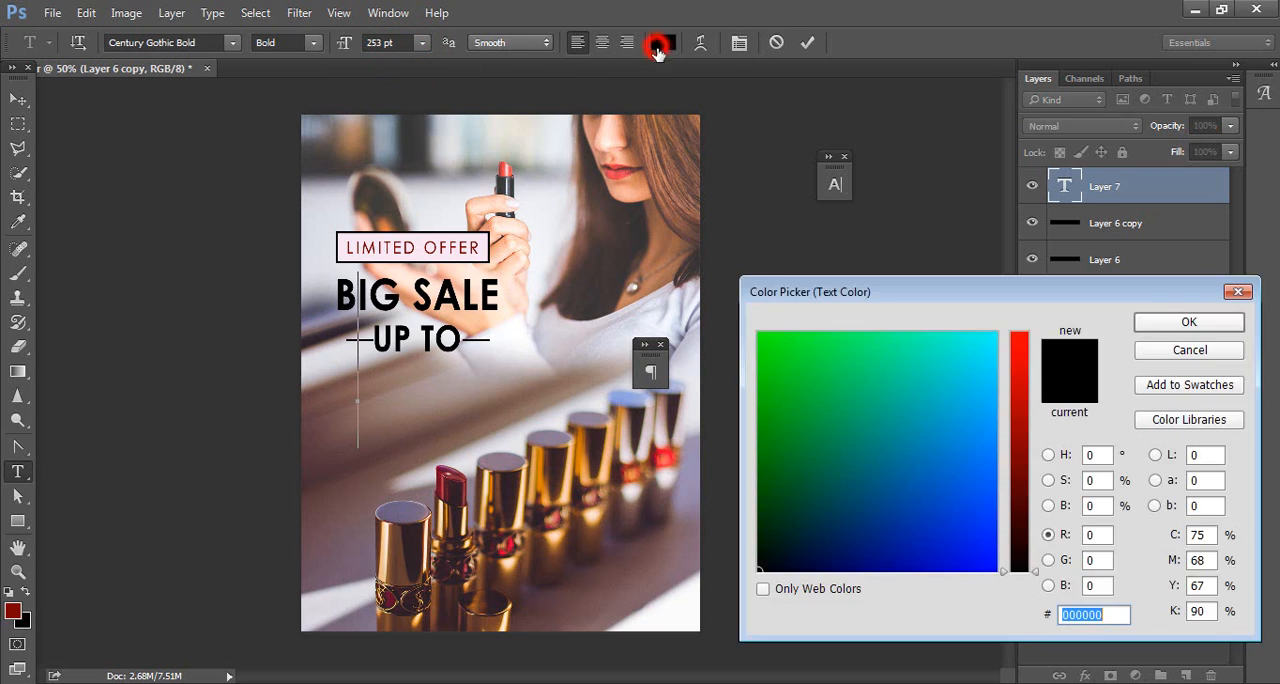
click(428, 238)
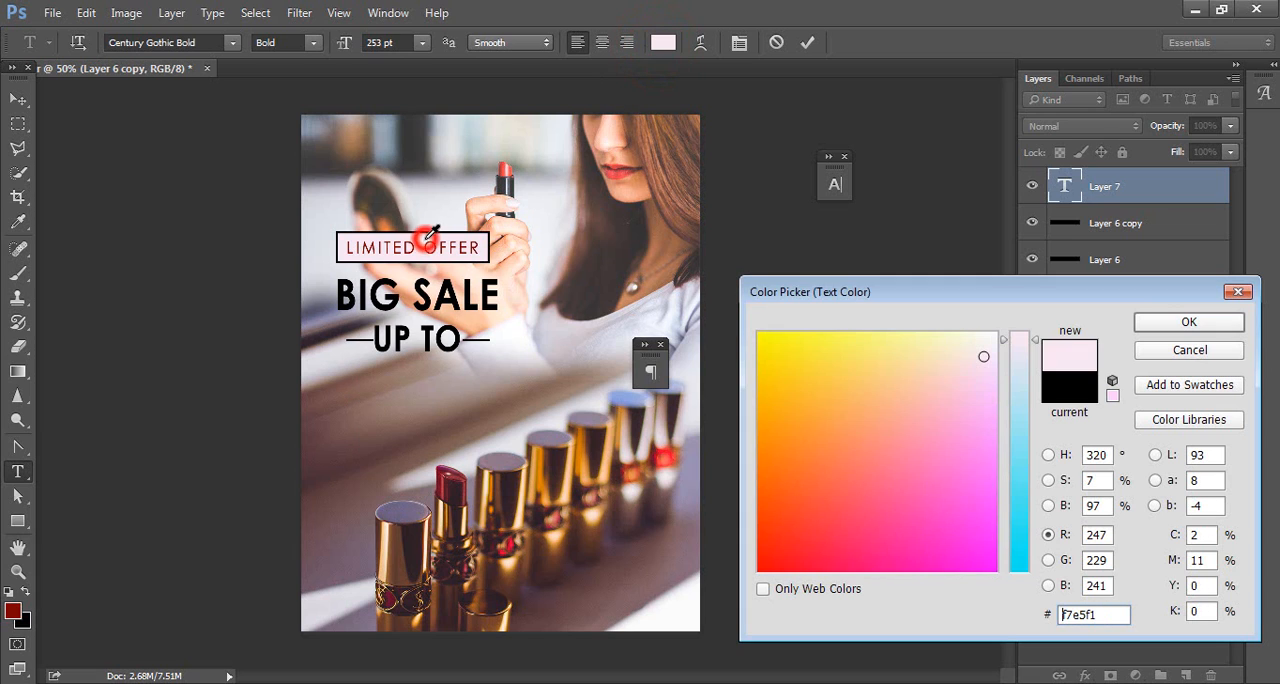
click(1185, 322)
text(25)
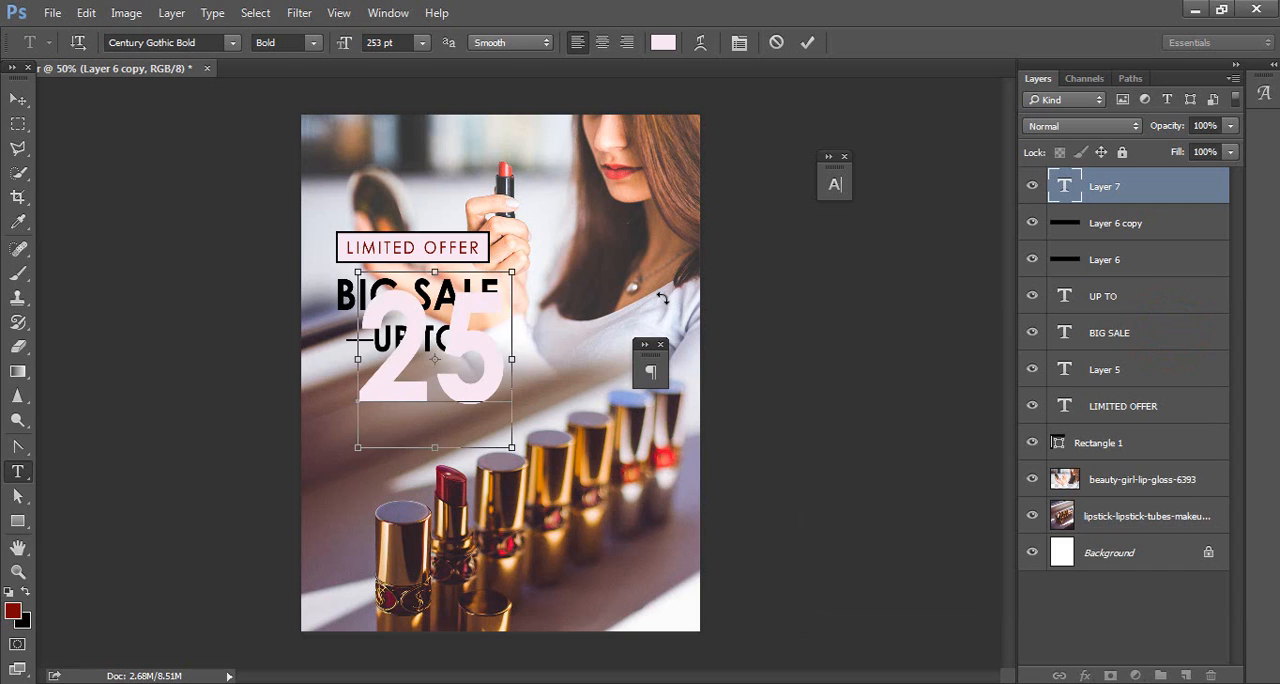
Step: Tighten the tracking of the 25 text until its digits overlap and move it directly beneath UP TO
key(ctrl+a)
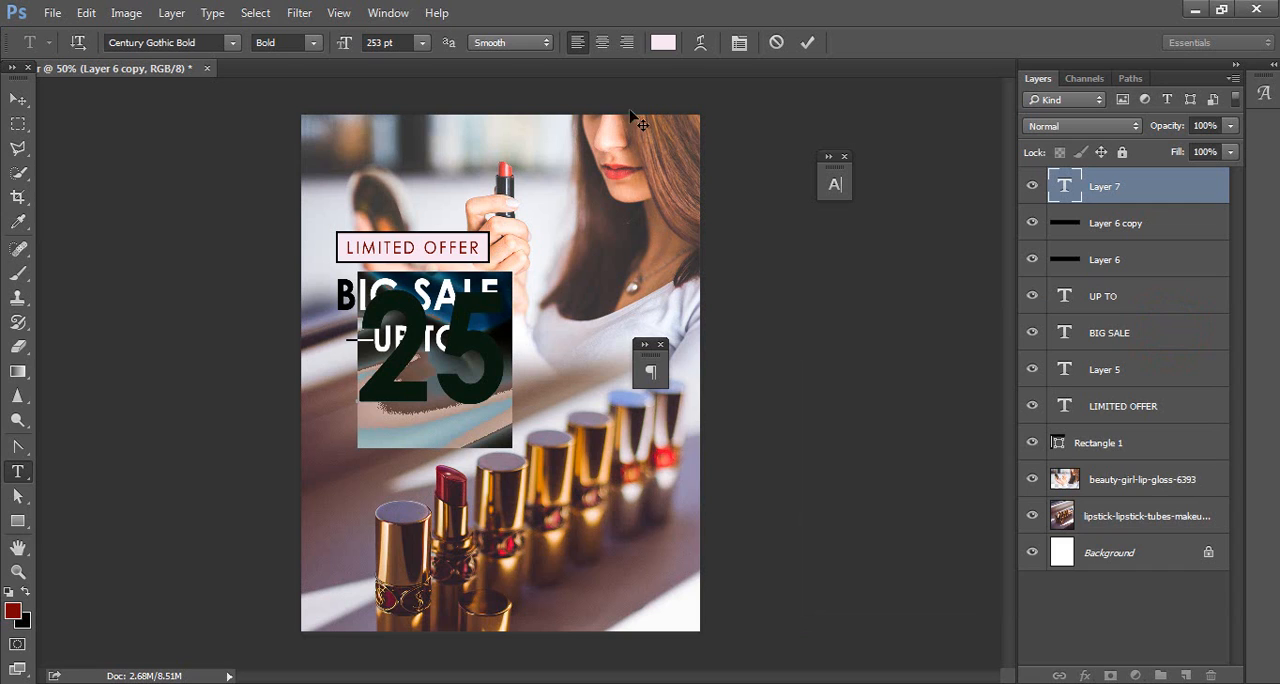
click(739, 42)
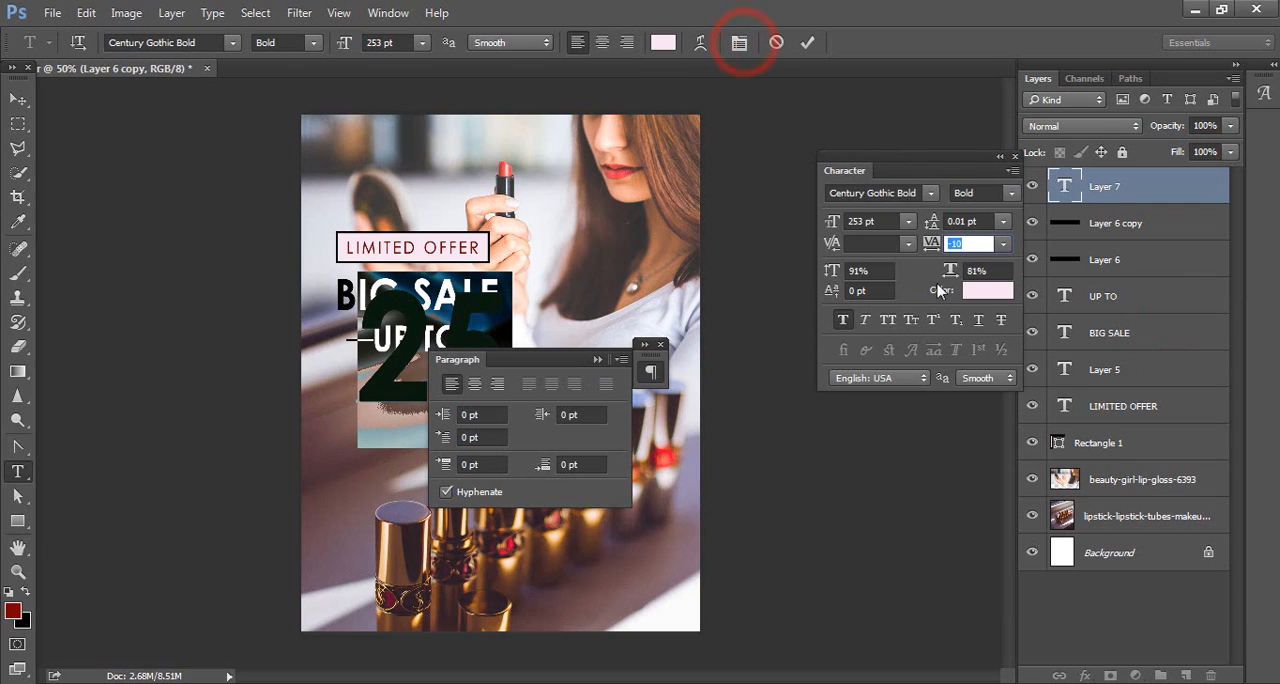
drag(937, 250, 935, 252)
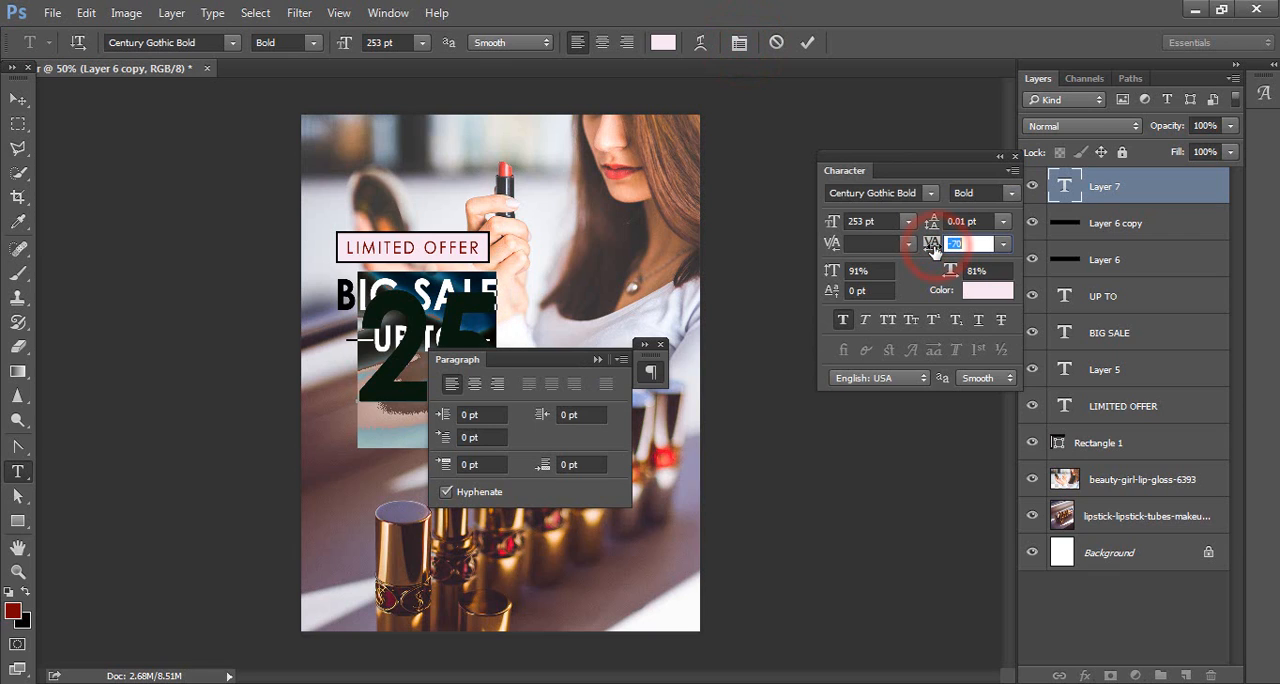
click(599, 360)
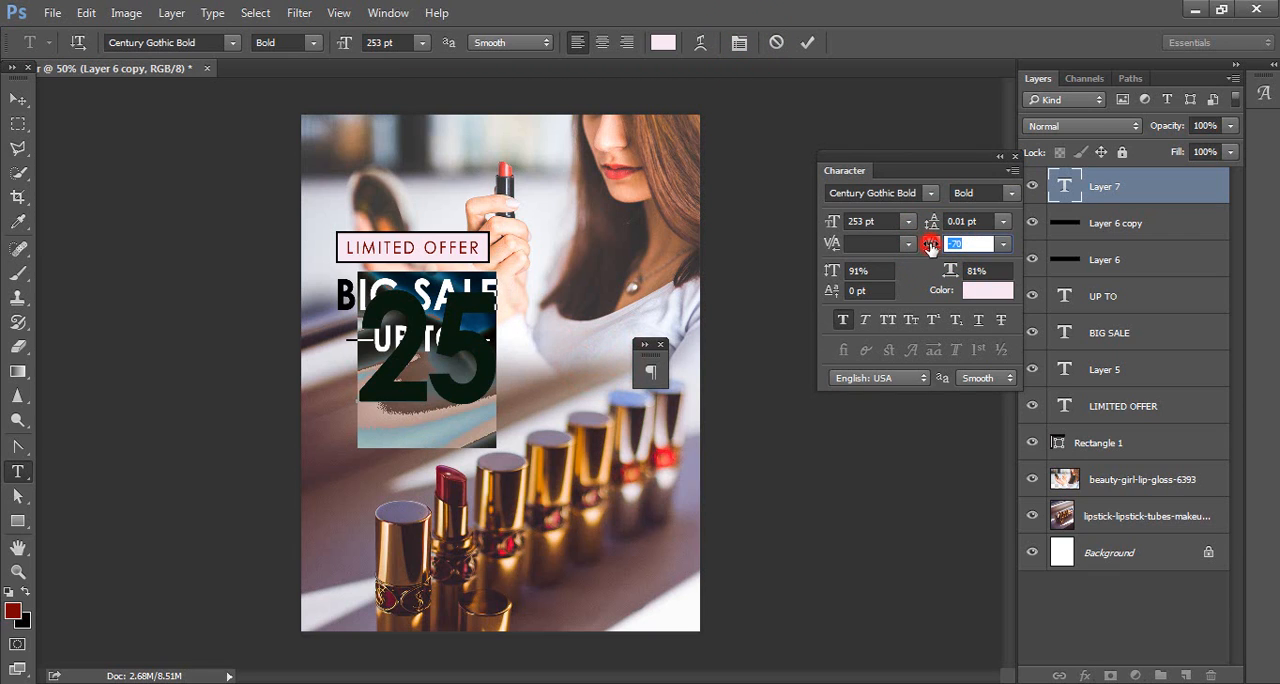
drag(930, 246, 929, 248)
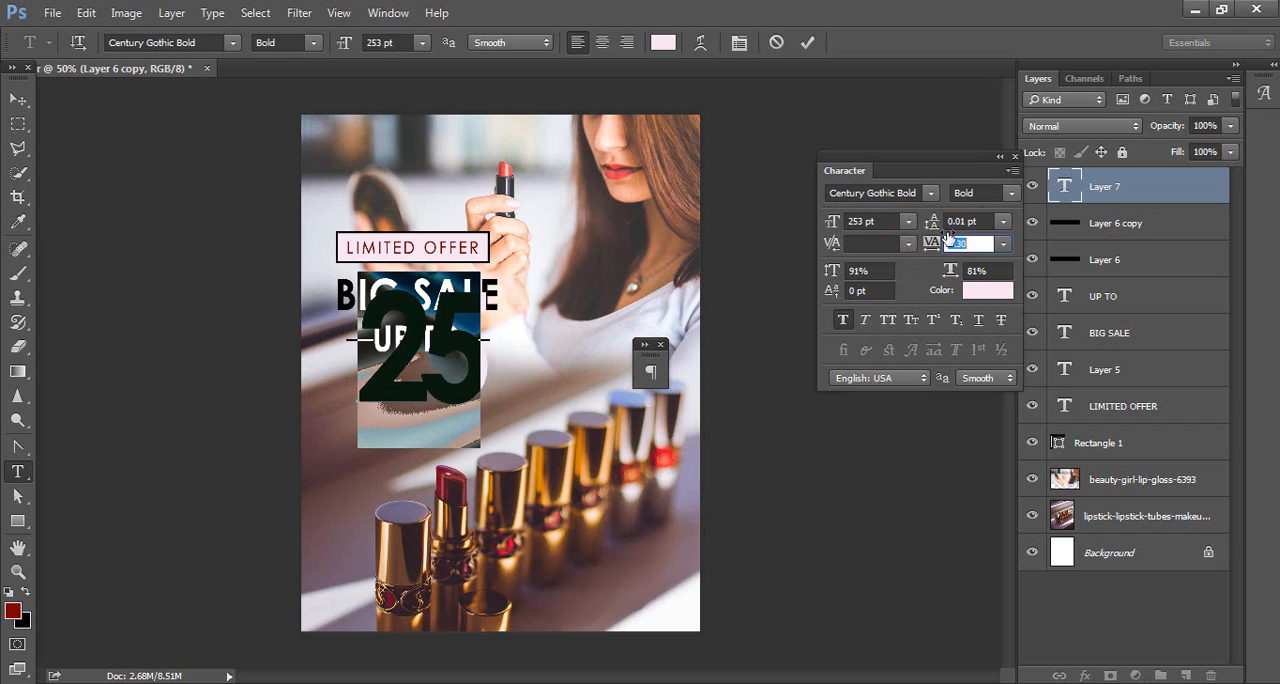
click(998, 159)
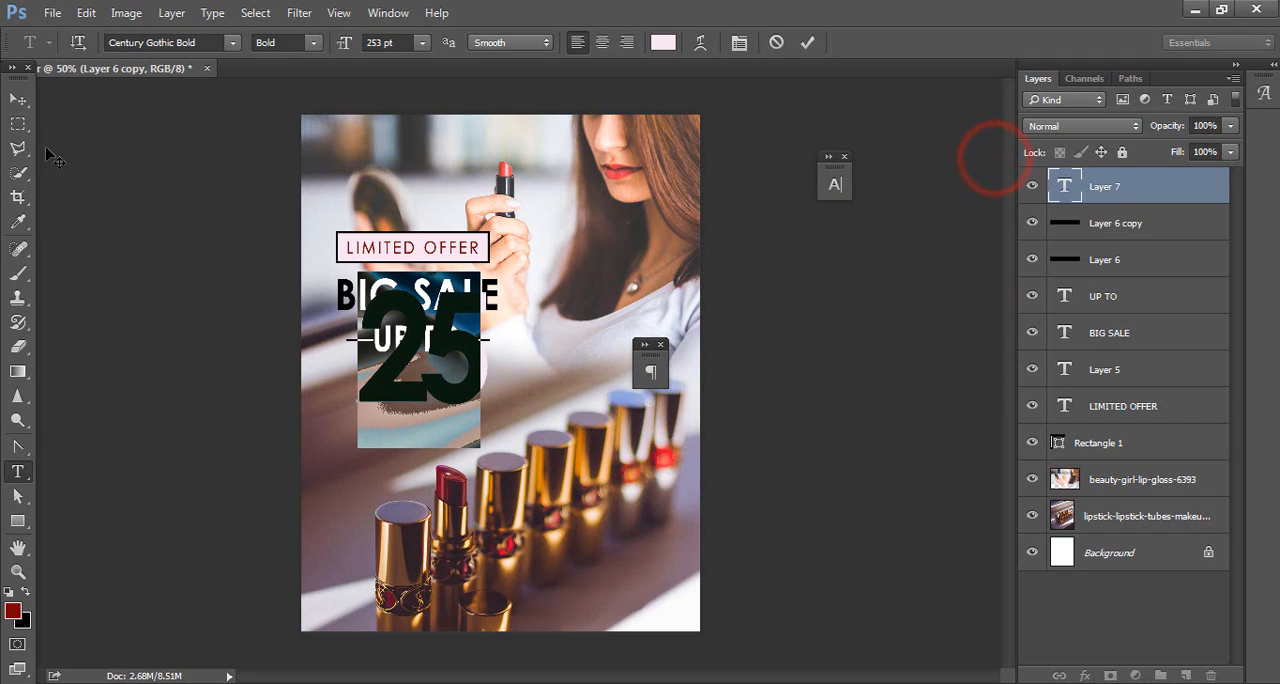
click(18, 100)
drag(477, 385, 467, 426)
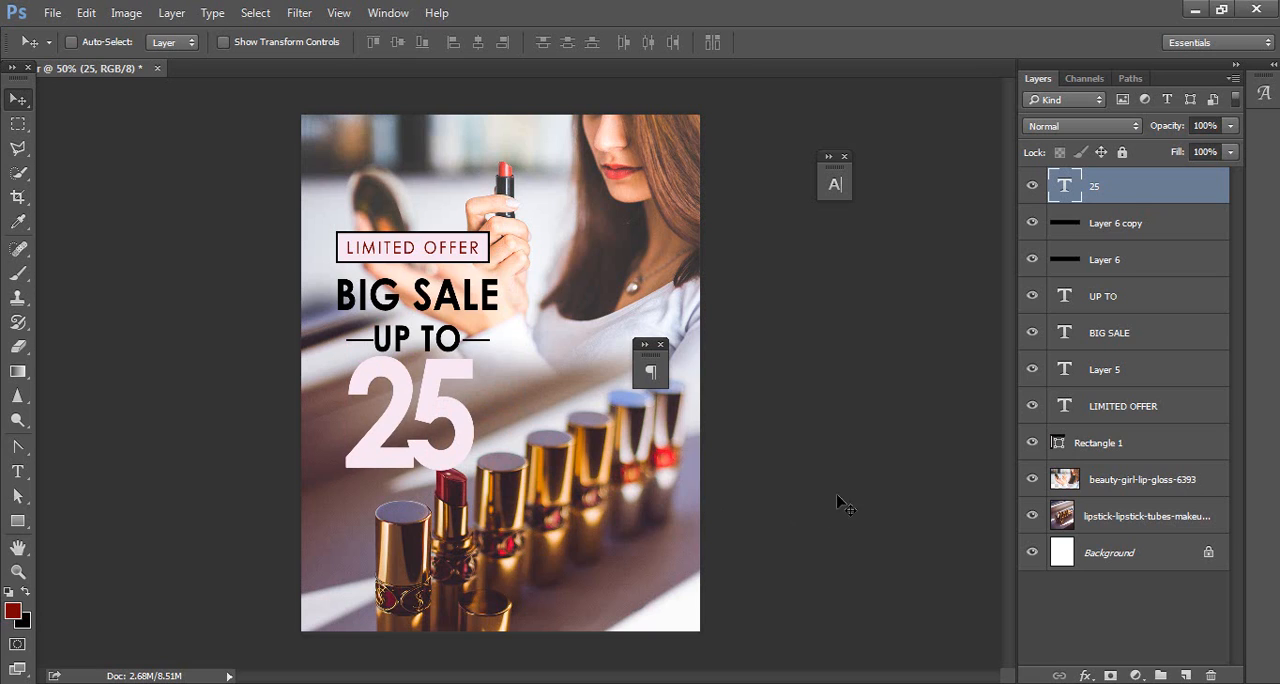
Step: Duplicate the 25 text layer and hide the original
key(ctrl+j)
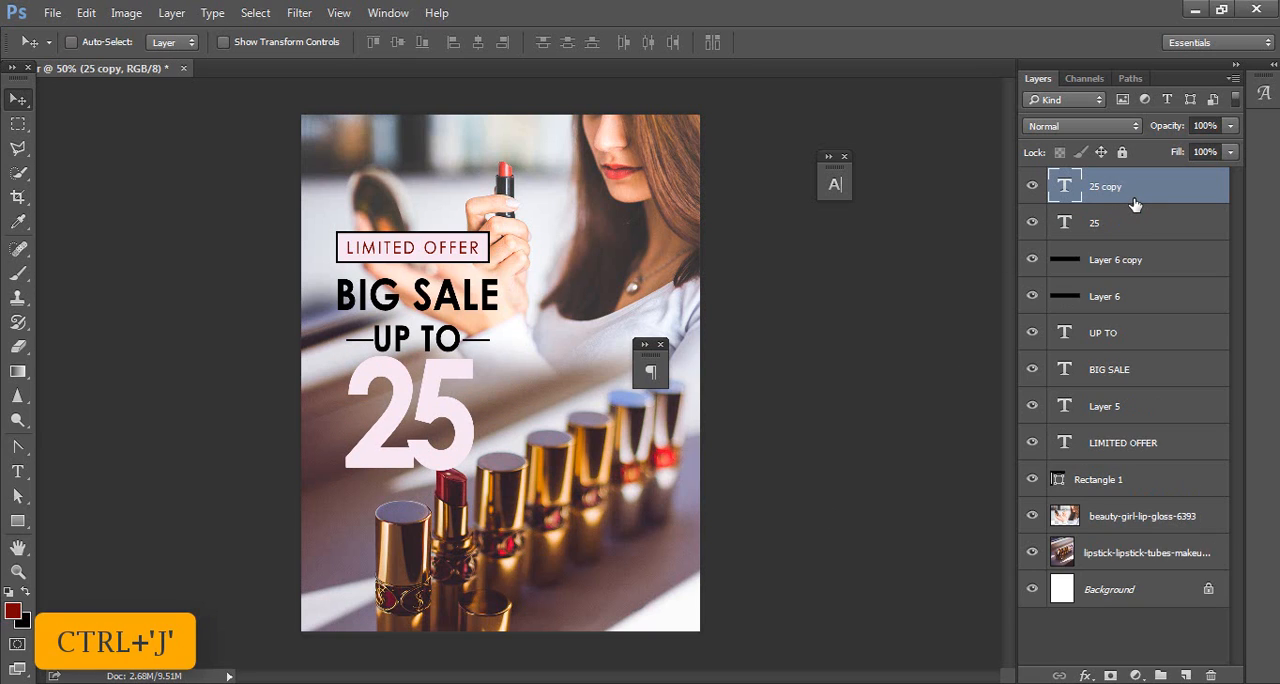
click(1031, 224)
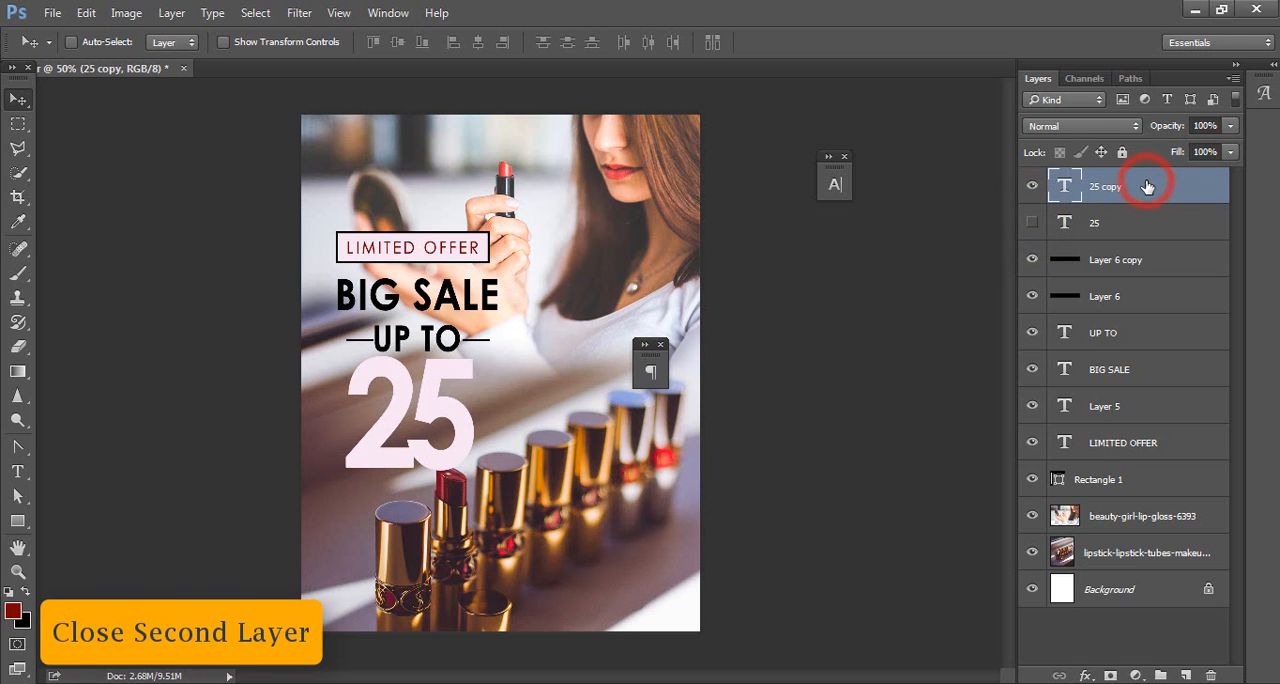
Step: Apply the preset layer style with a thin black outline and no fill to the 25 copy layer
right_click(1152, 184)
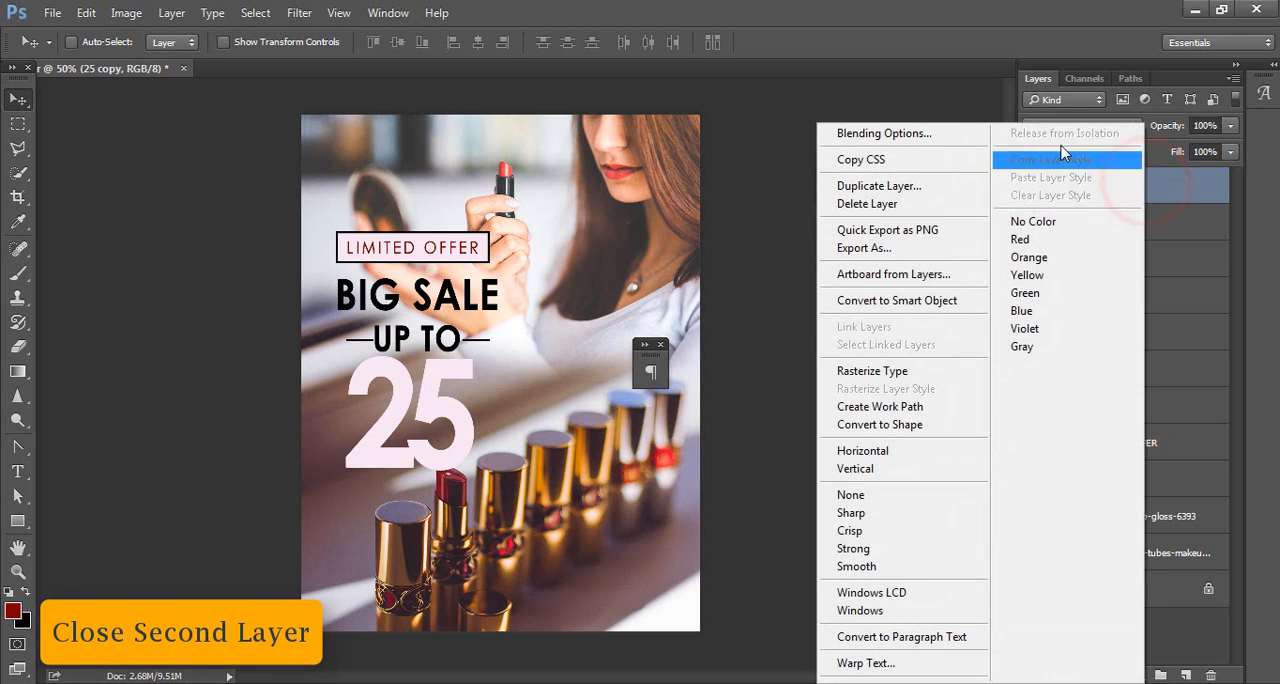
click(980, 136)
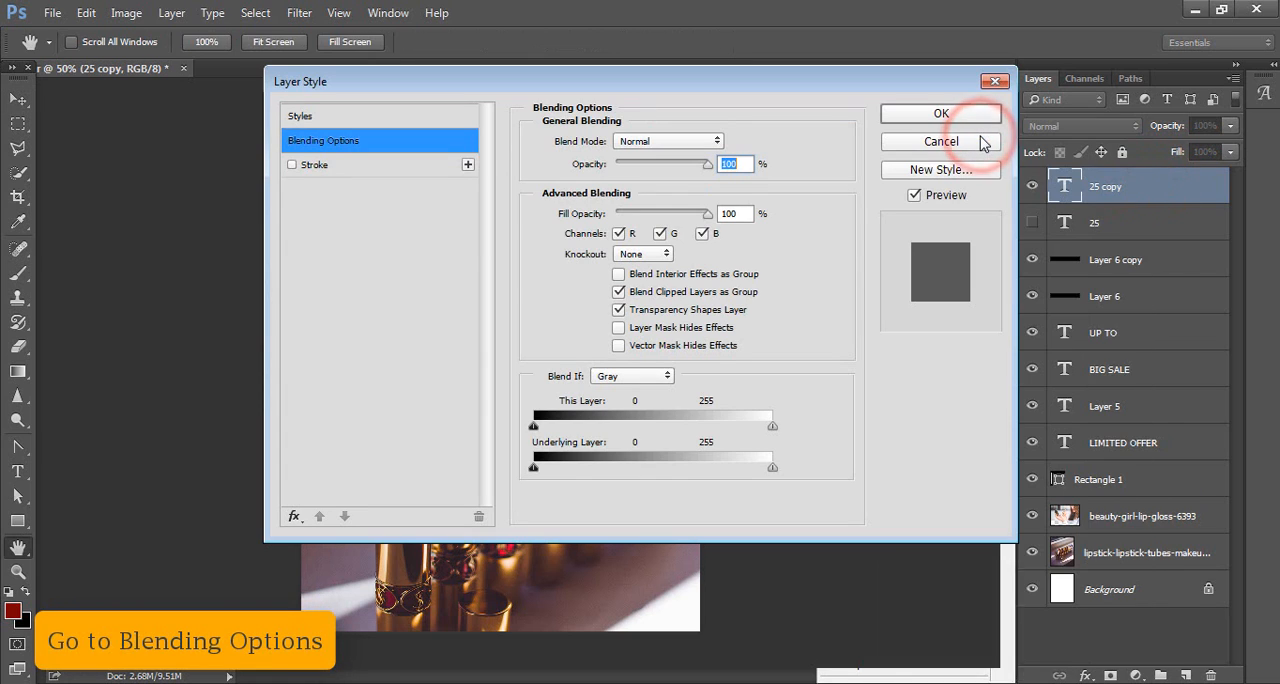
click(319, 119)
drag(473, 82, 811, 105)
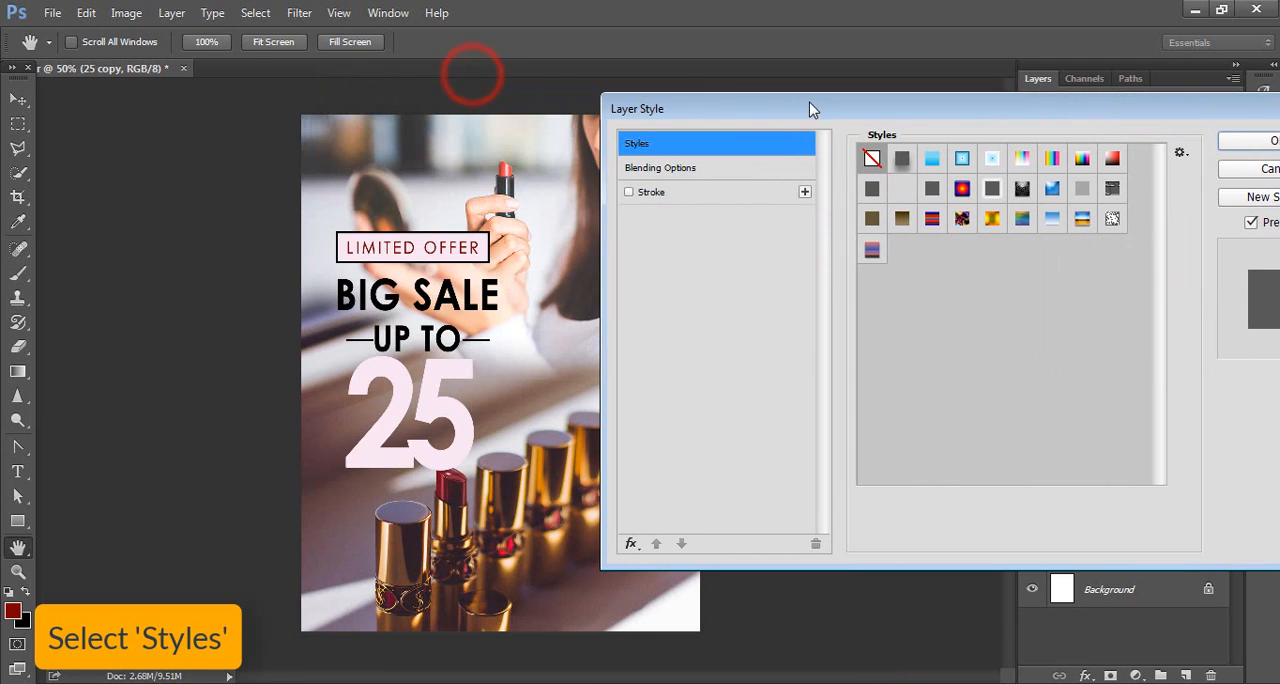
click(902, 190)
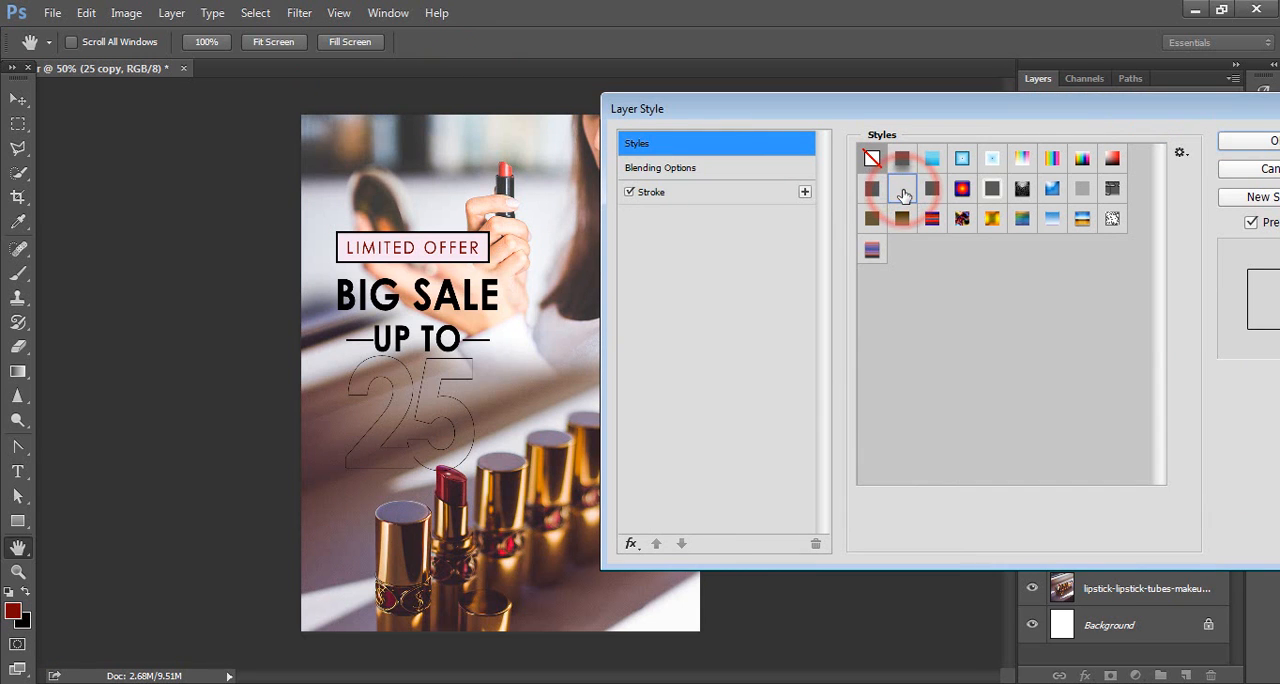
Step: Set the 25 copy's stroke to 5 px with Center position and apply the layer style
click(717, 191)
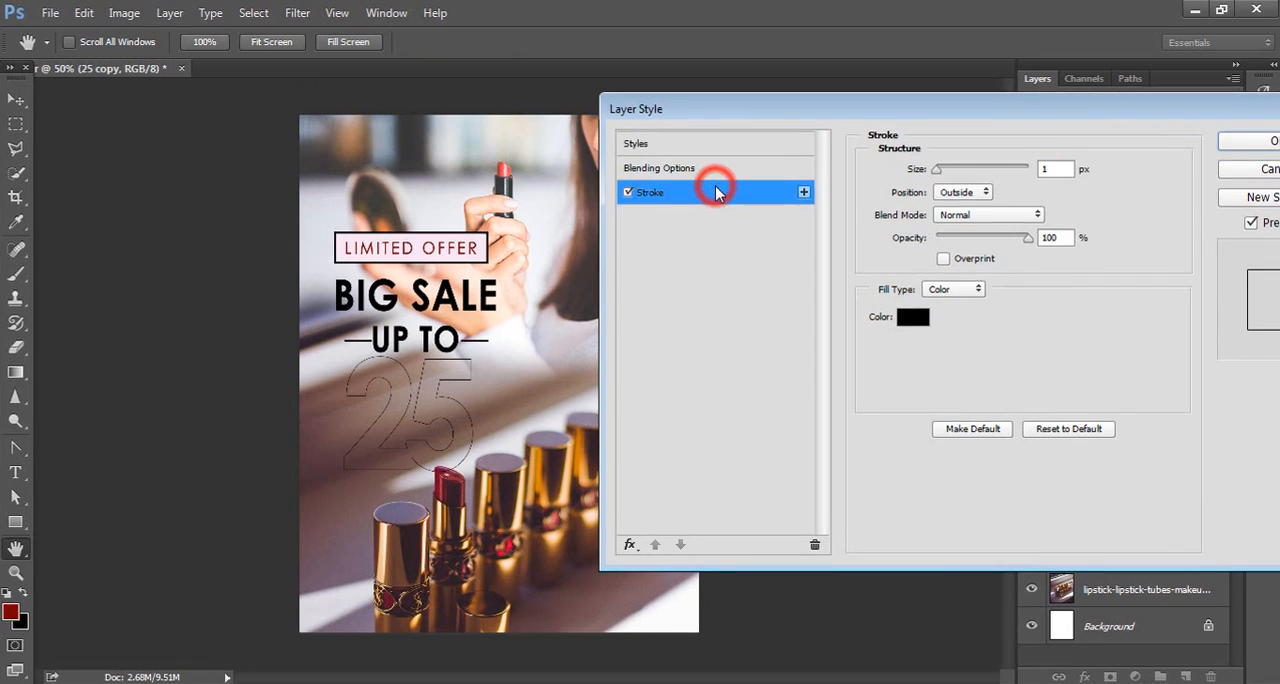
double_click(1042, 168)
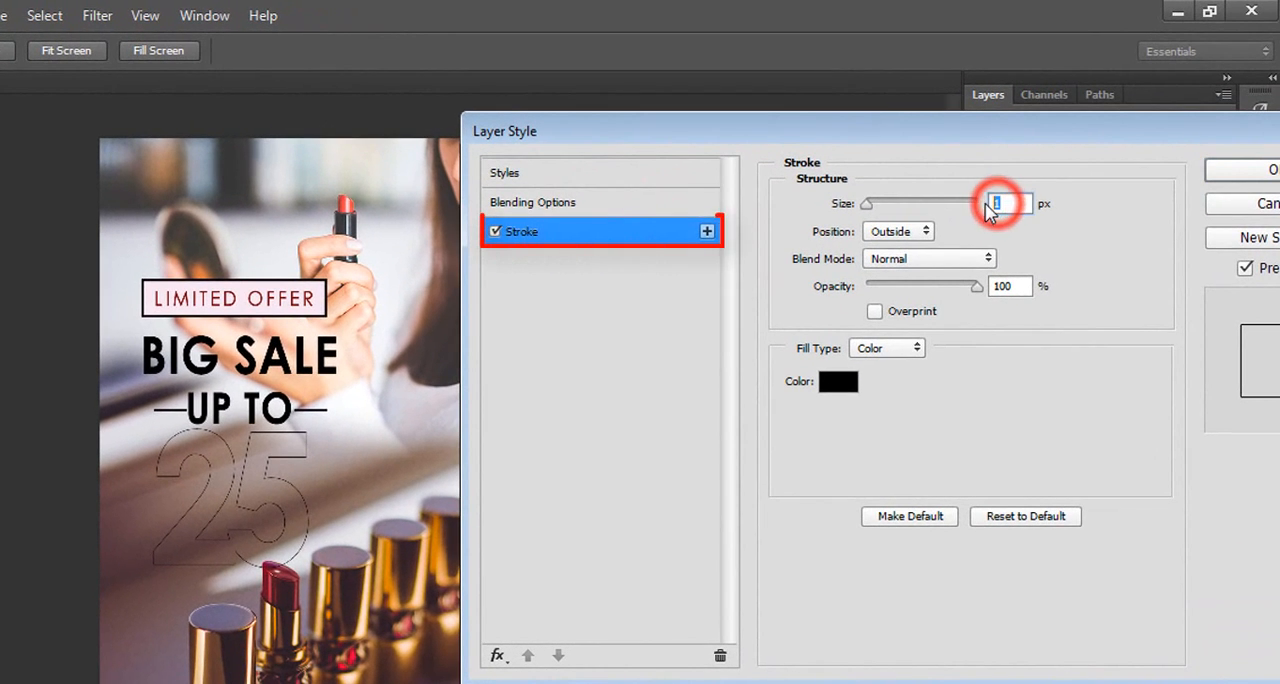
text(5)
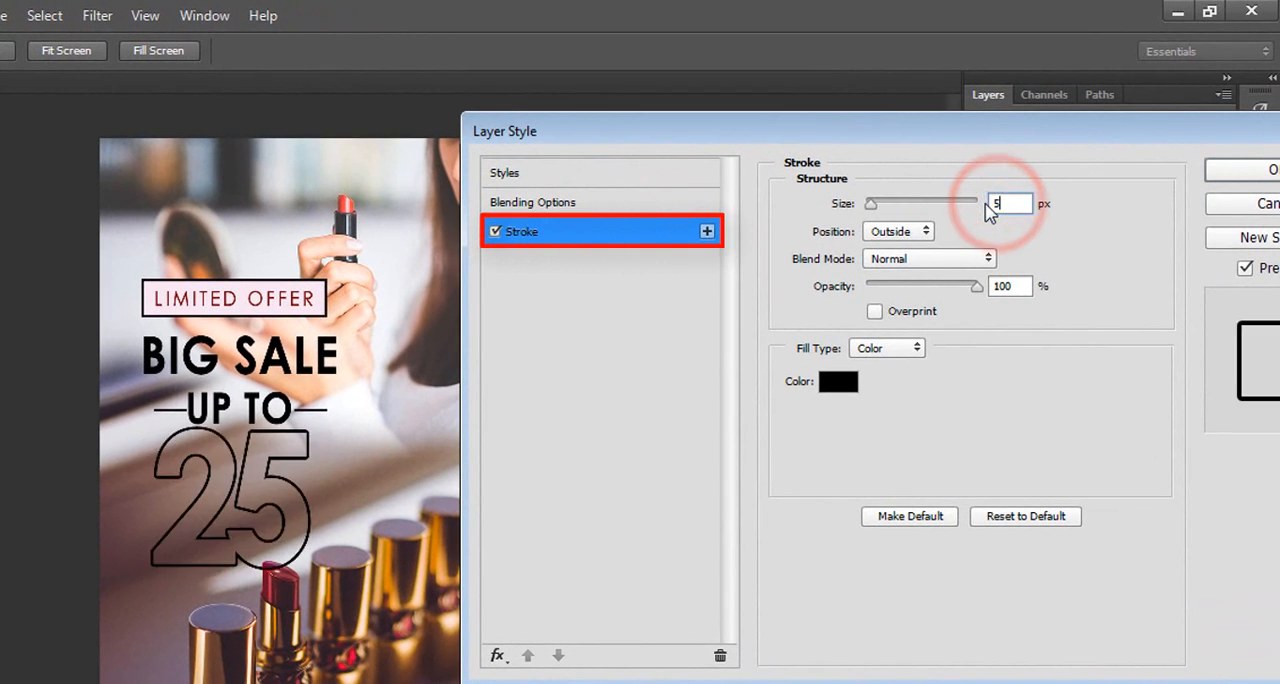
click(900, 233)
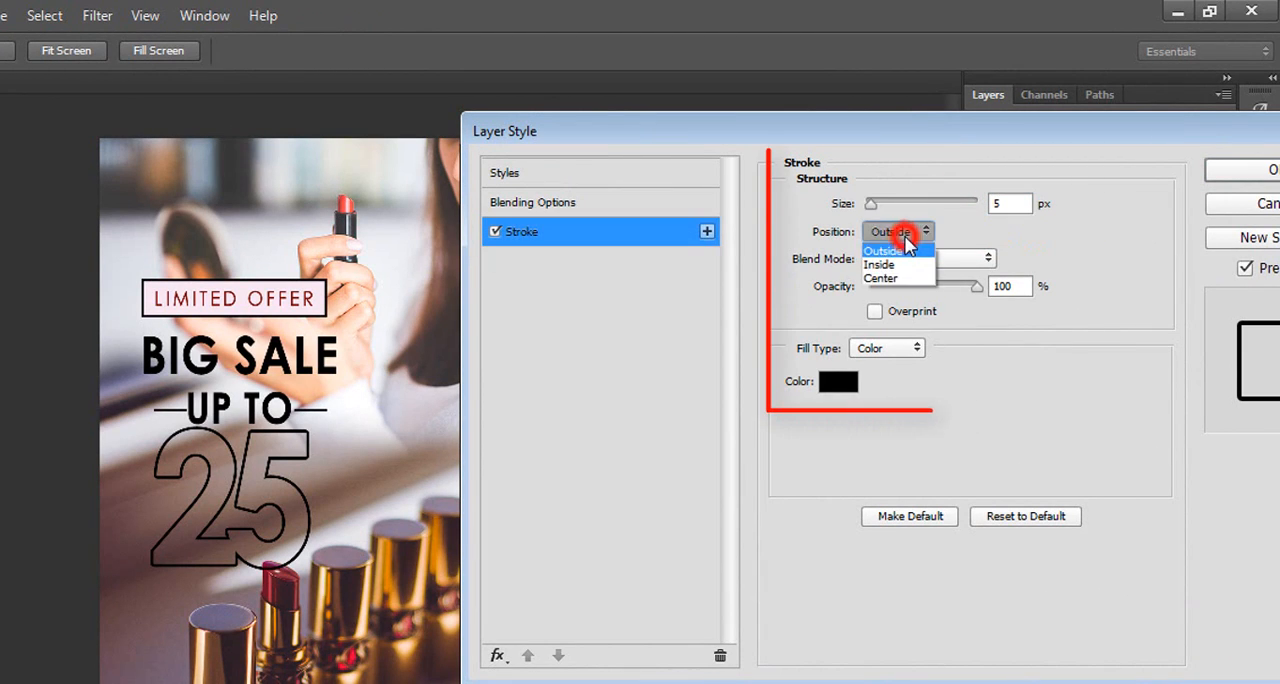
click(910, 280)
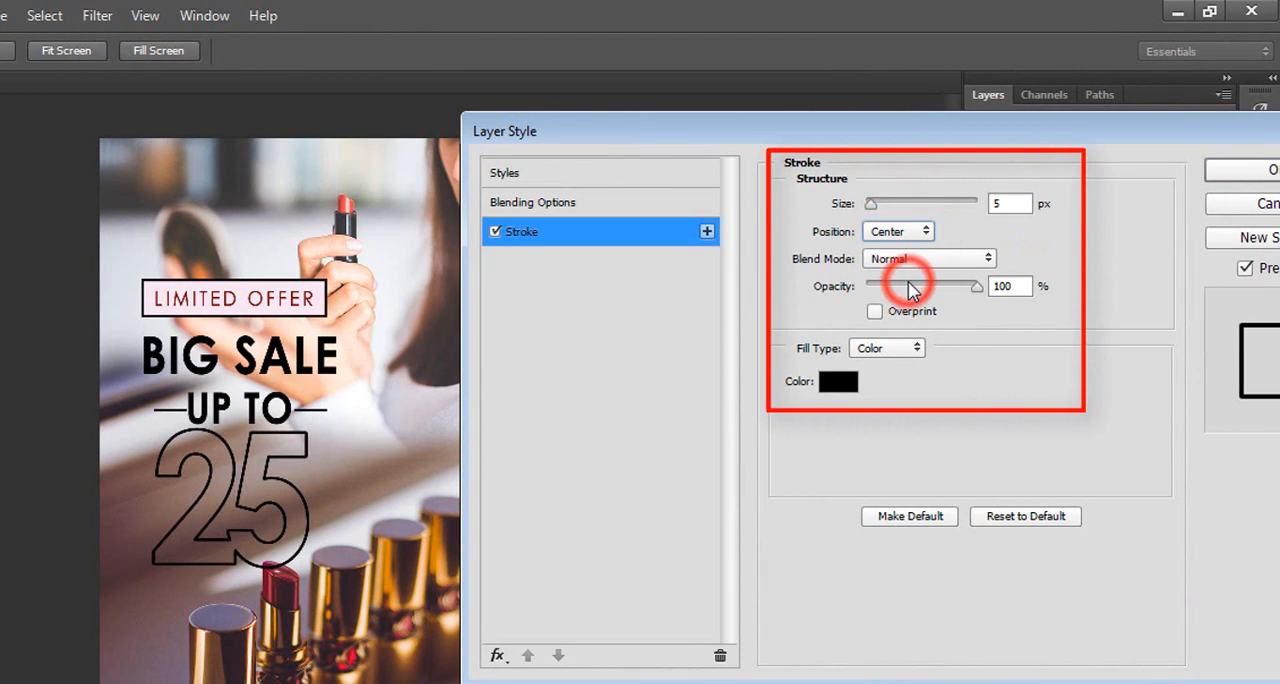
drag(905, 138, 803, 146)
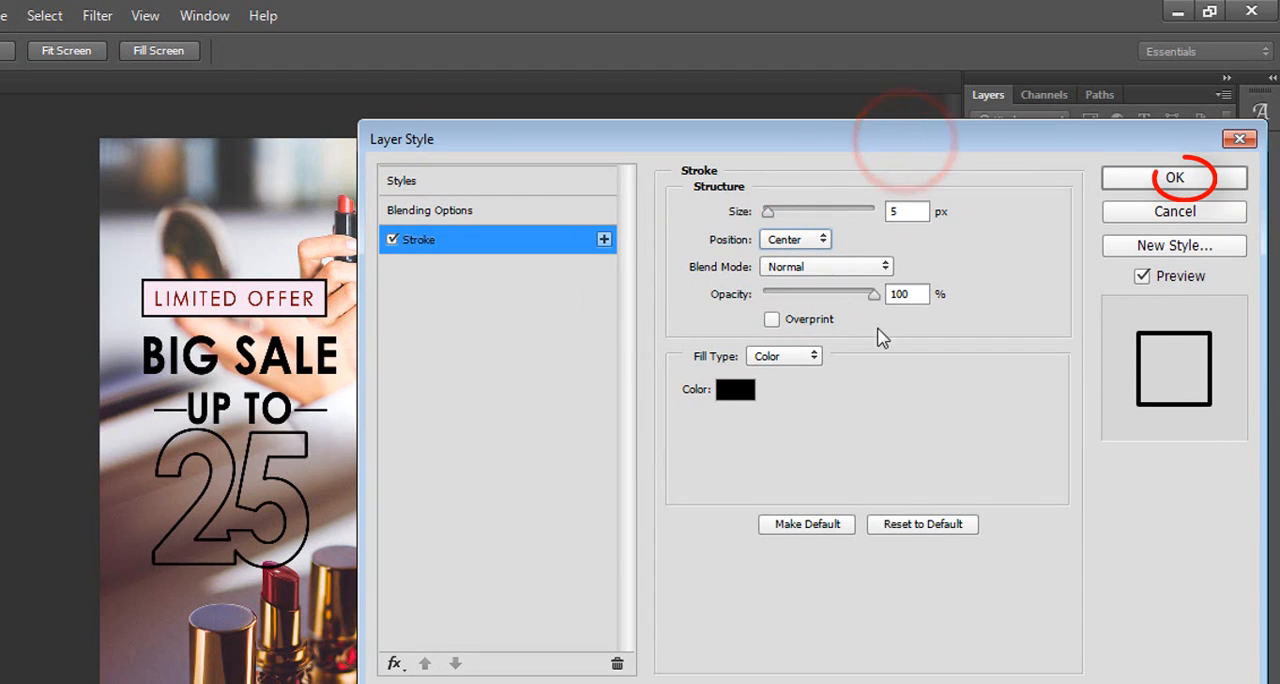
click(1175, 178)
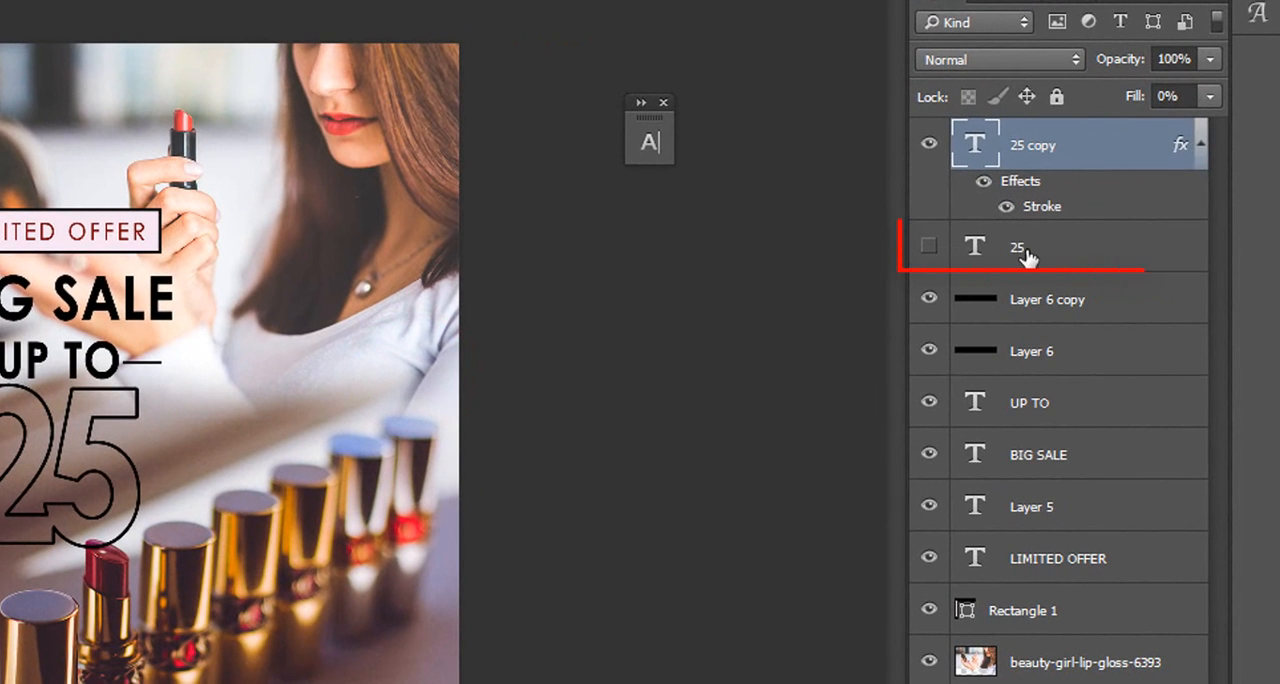
Step: Show the original 25 layer again and nudge it slightly to the right so it sits offset from the black outline
click(1027, 255)
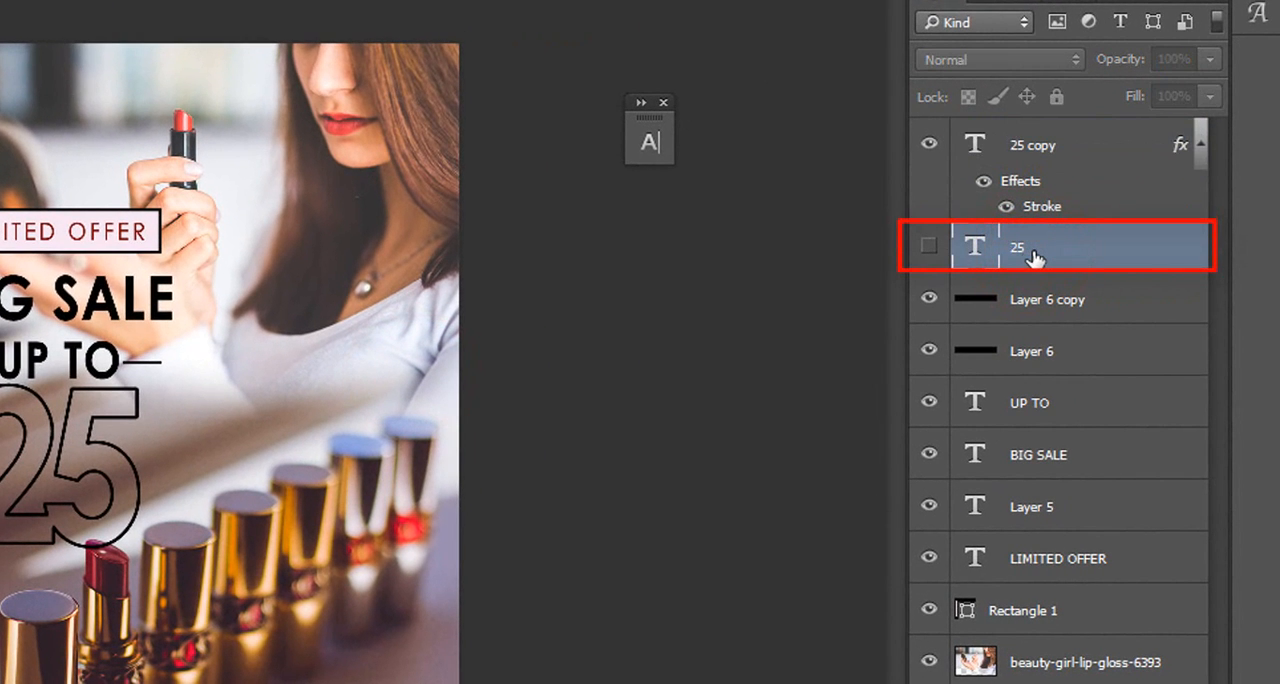
click(929, 246)
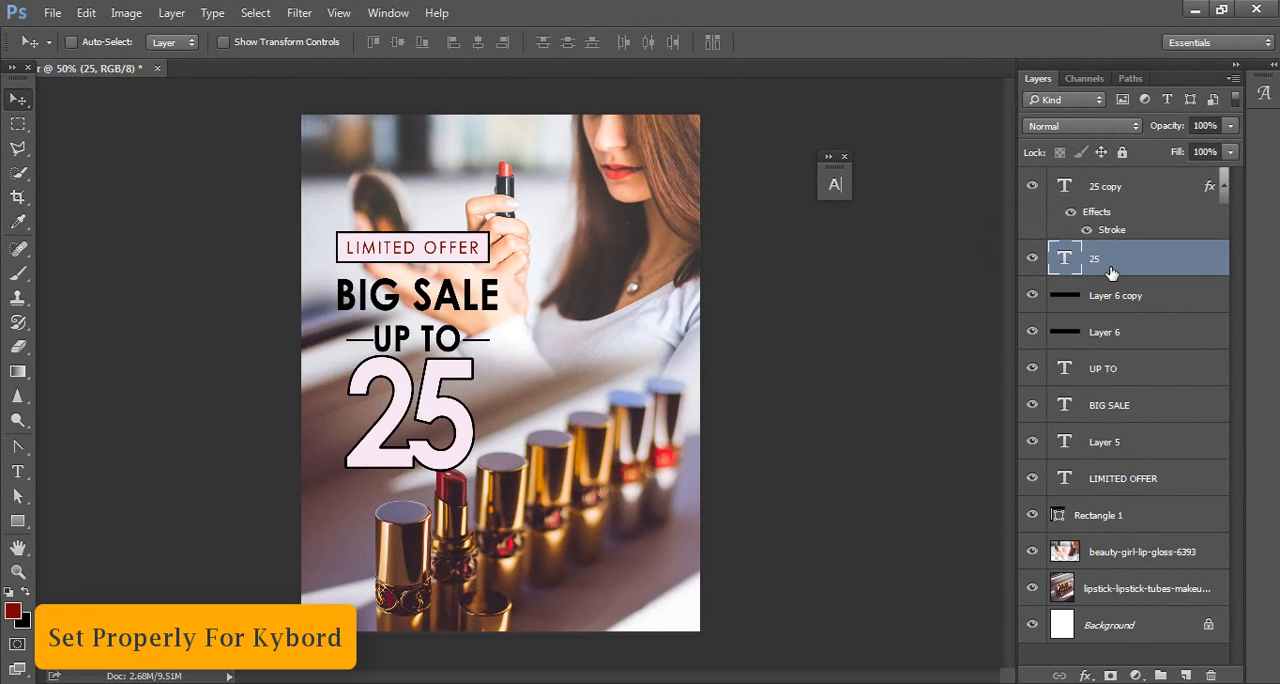
key(Right)
key(Right)
key(Right)
key(Right)
key(Right)
key(Right)
key(Right)
key(Right)
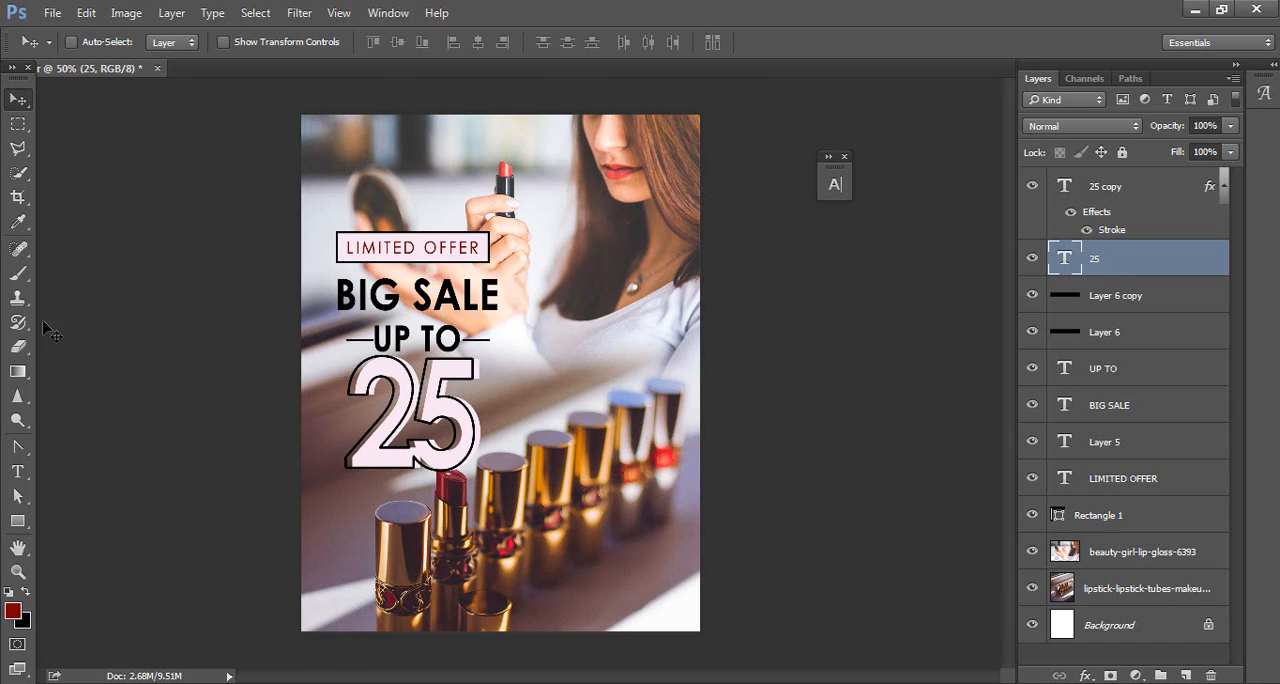
Step: Draw a pink rectangle about 126 × 42 px with a 3.5 pt black stroke across the middle of the 25, above the 25 copy layer
click(1180, 190)
click(18, 526)
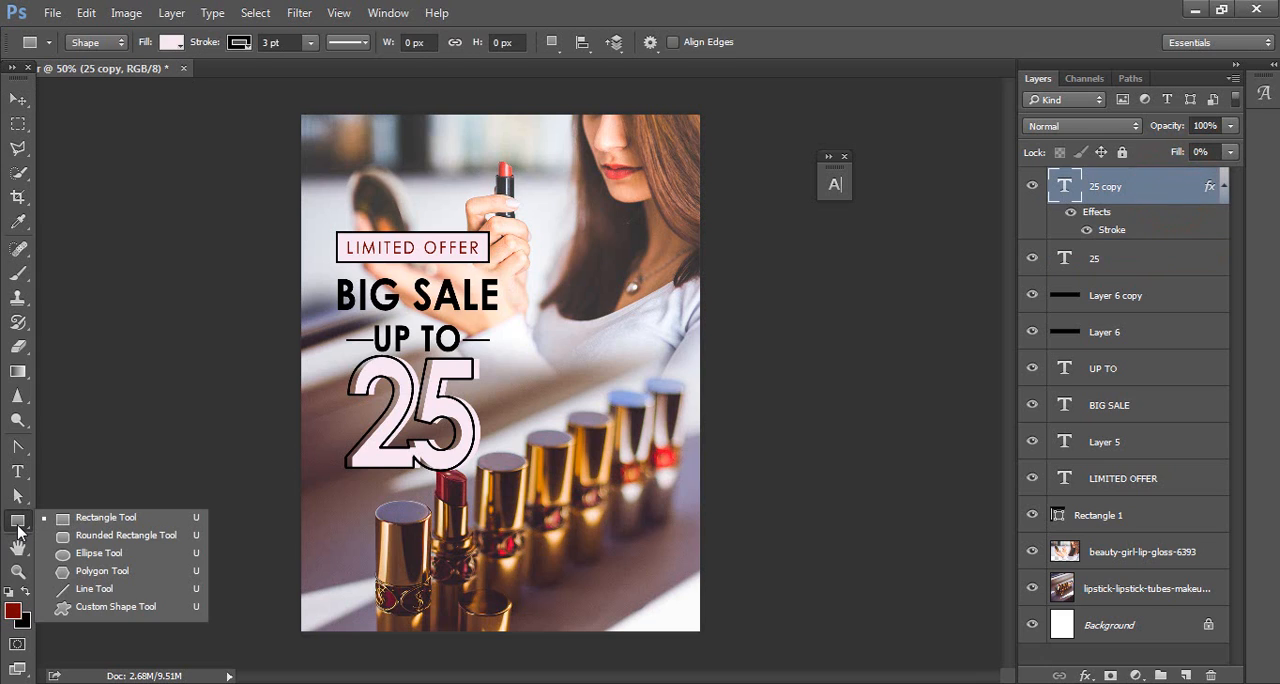
click(112, 520)
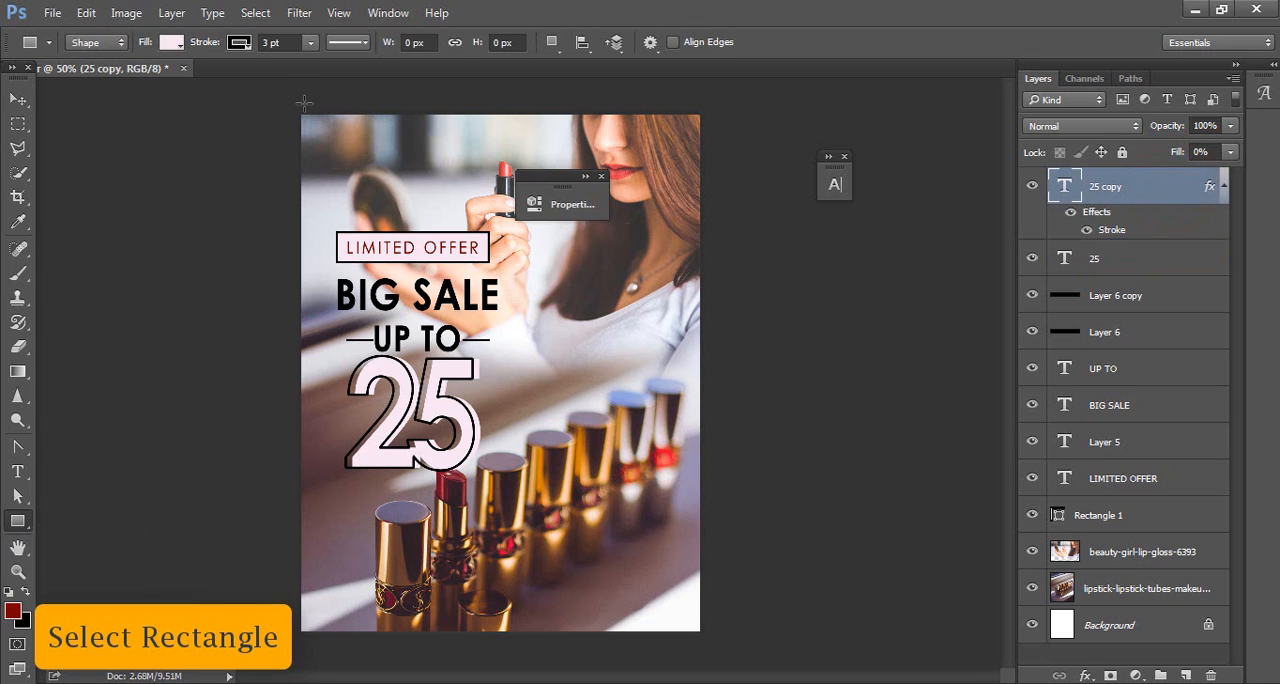
click(288, 43)
text(3.5)
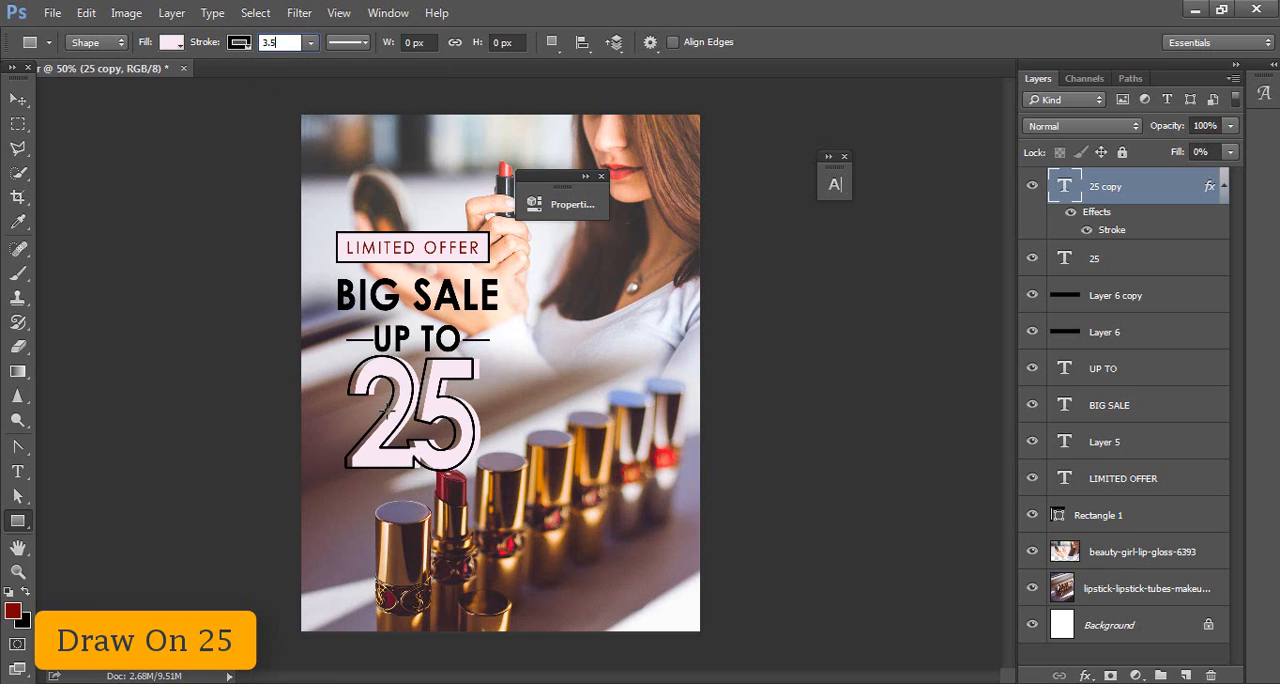
drag(387, 411, 449, 430)
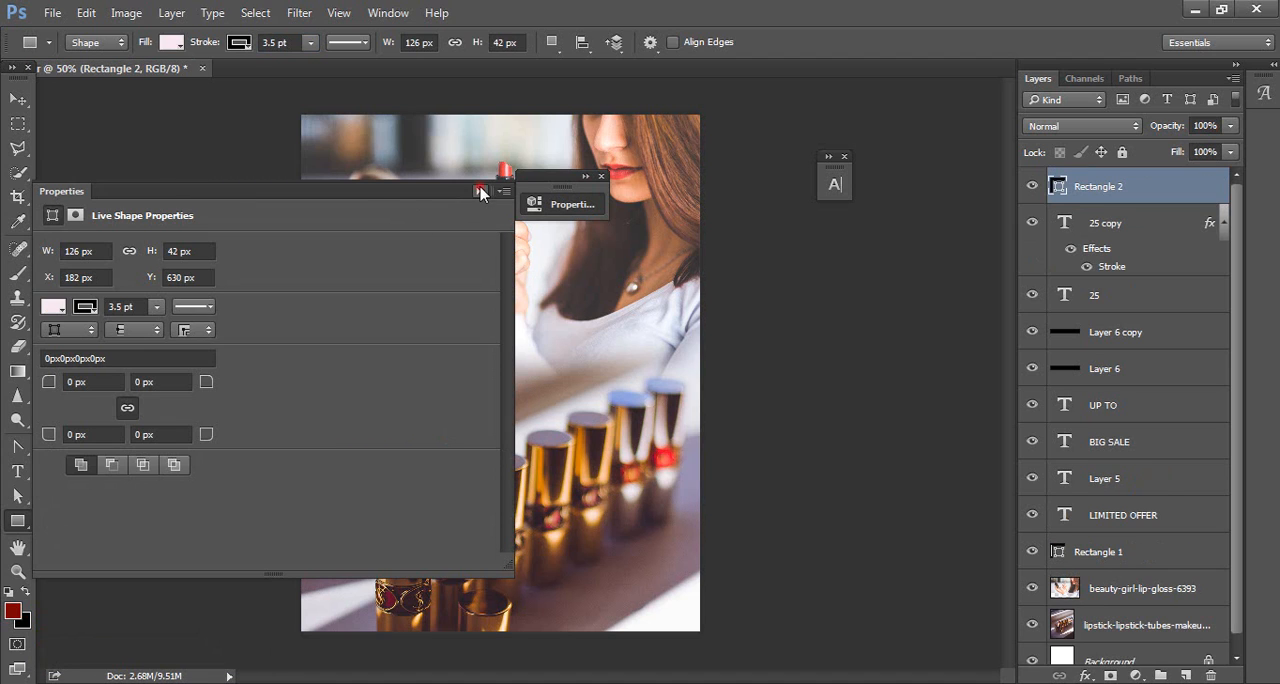
click(480, 191)
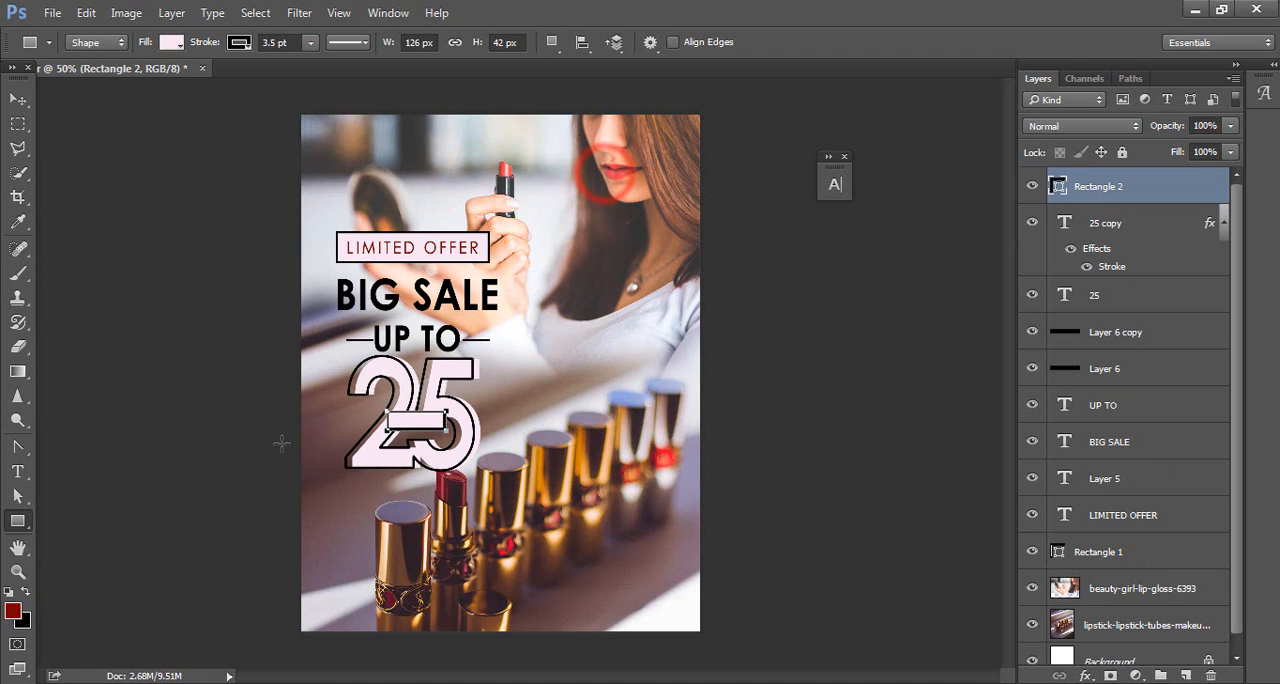
Step: Copy %OFF from the MATTER text file in Notepad and paste it as a new text layer below the 25 in Photoshop
click(17, 471)
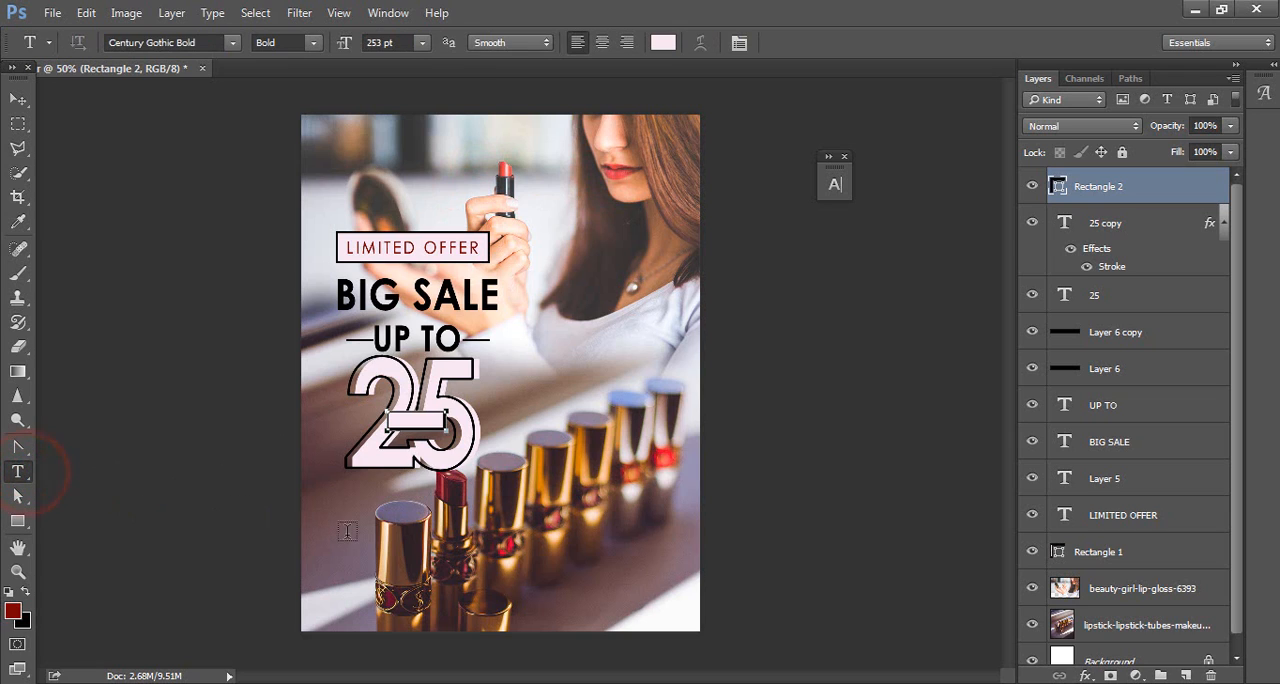
click(735, 681)
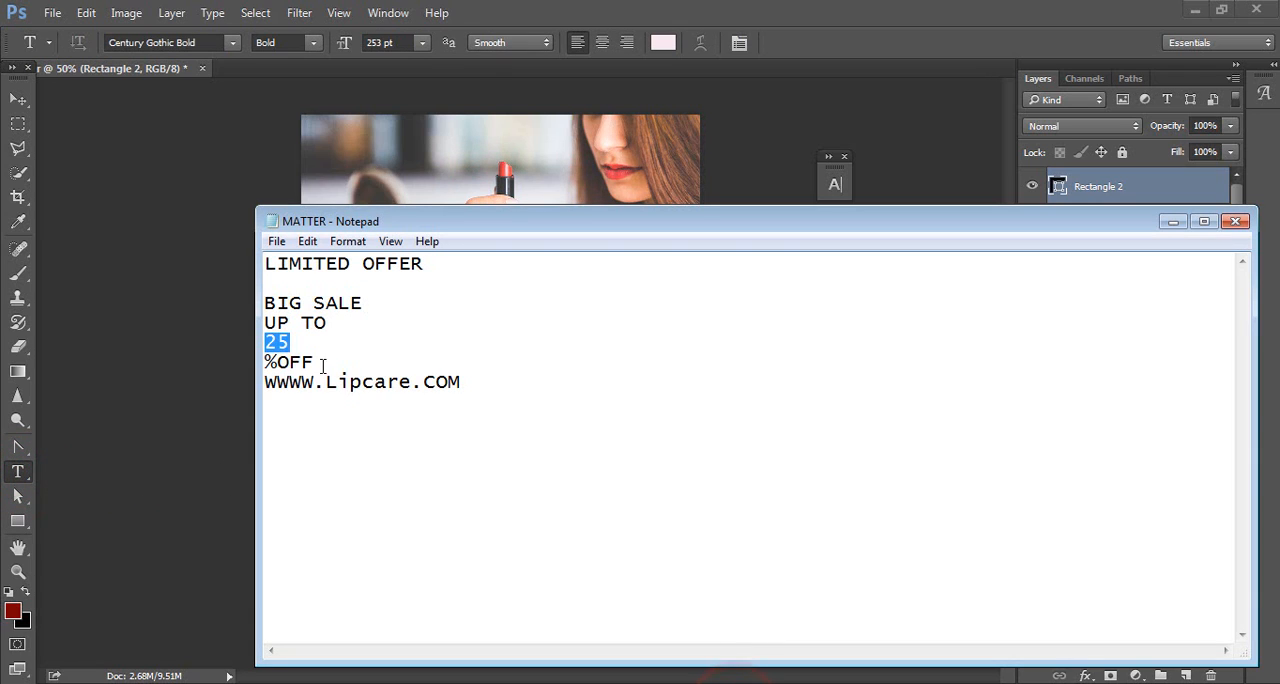
drag(322, 364, 249, 377)
key(ctrl+c)
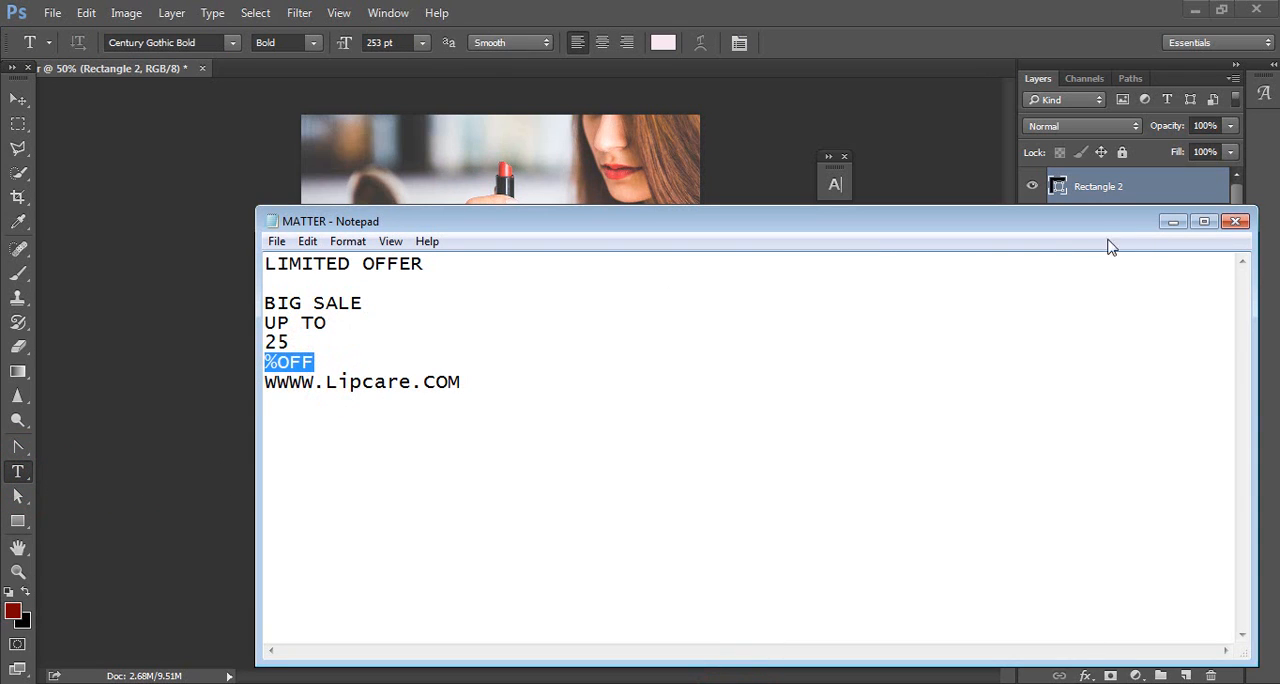
click(1173, 221)
click(331, 515)
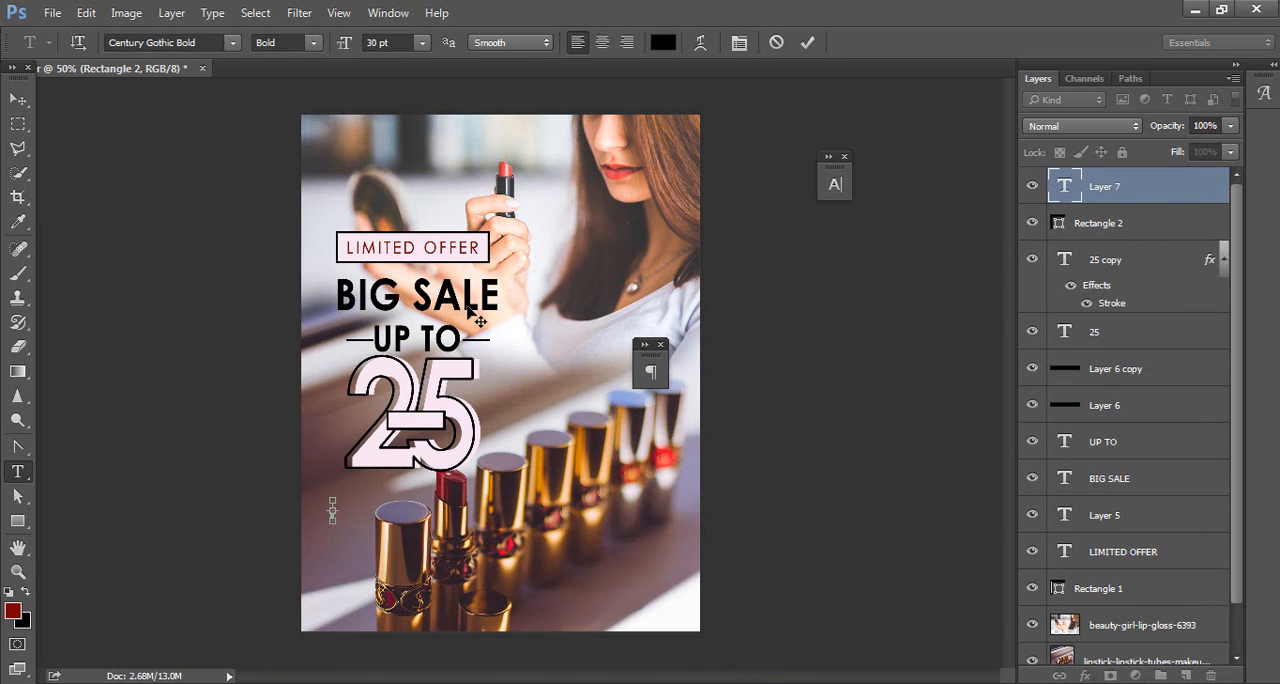
key(ctrl+v)
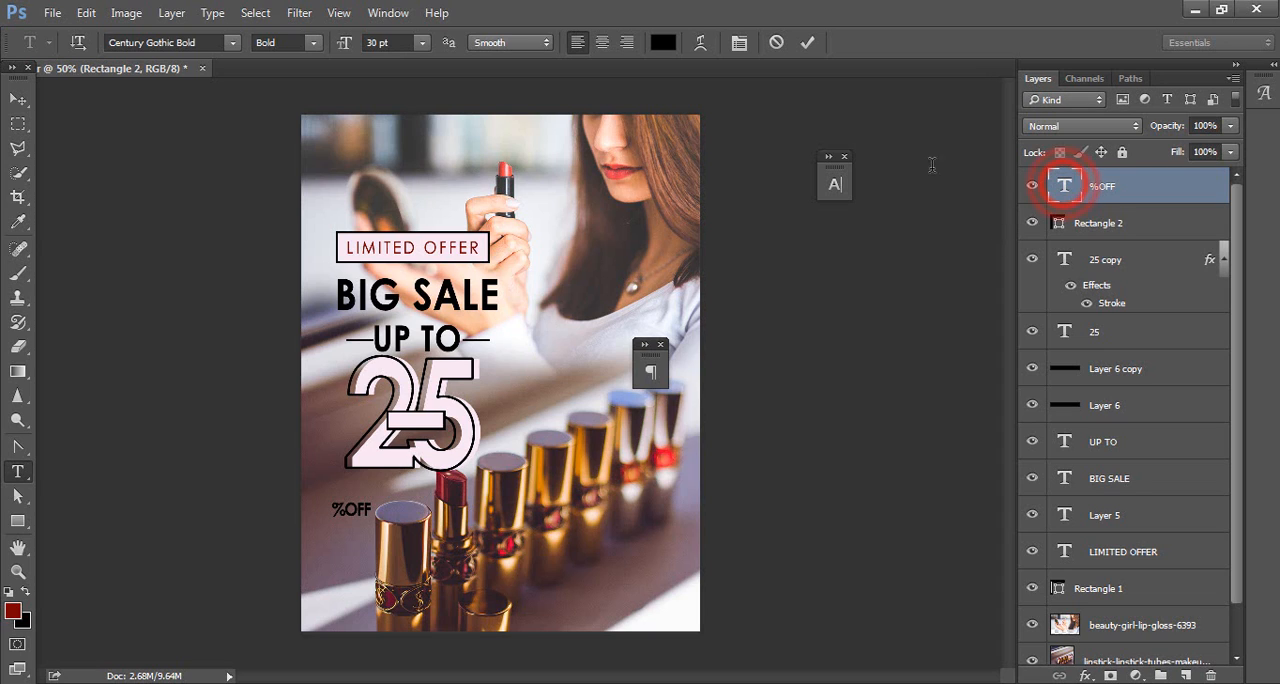
Step: Set the %OFF text size to 26 pt and move it onto the small rectangle over the 25
double_click(1064, 188)
drag(350, 42, 345, 40)
click(15, 100)
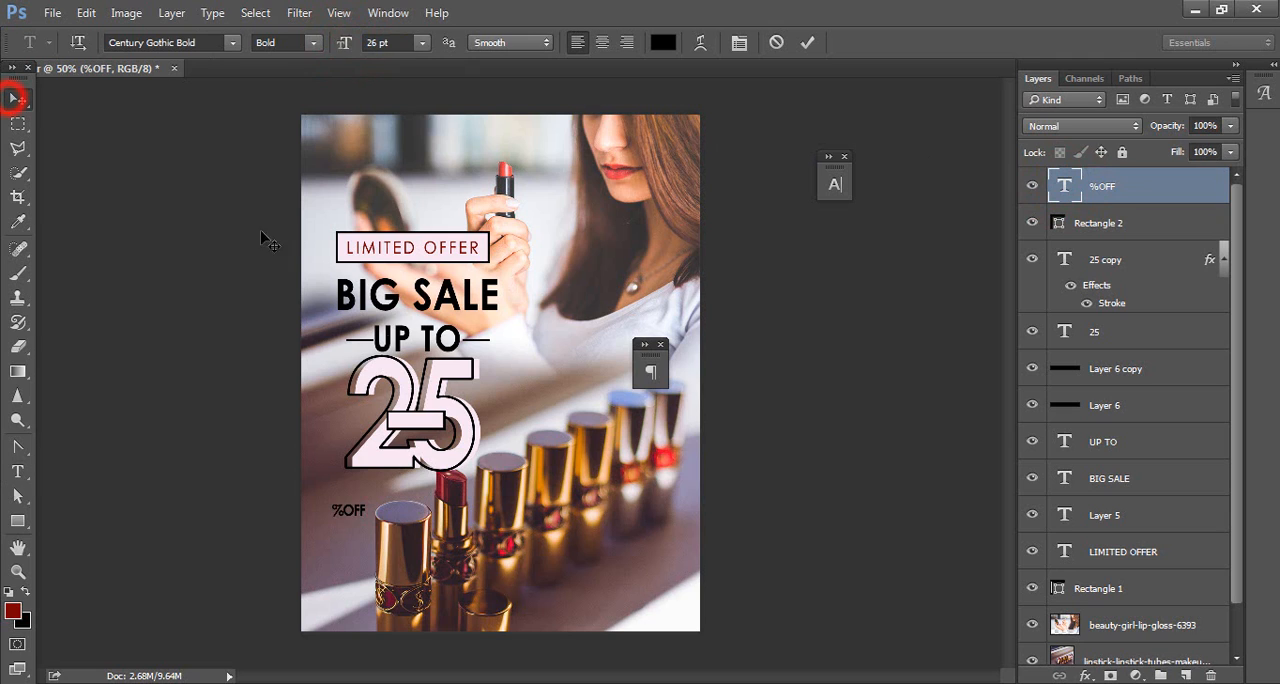
drag(350, 512, 428, 433)
Step: Align the %OFF text and Rectangle 2 by their horizontal and vertical centers
shift+click(1095, 223)
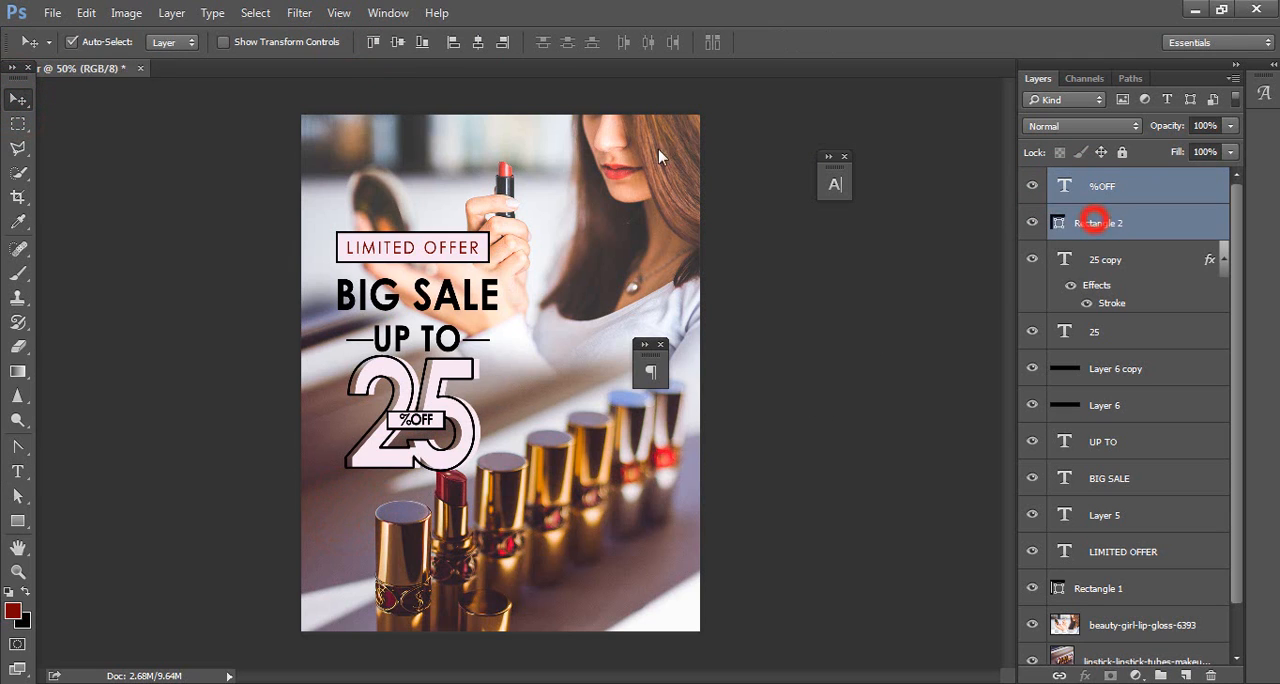
click(478, 42)
click(397, 42)
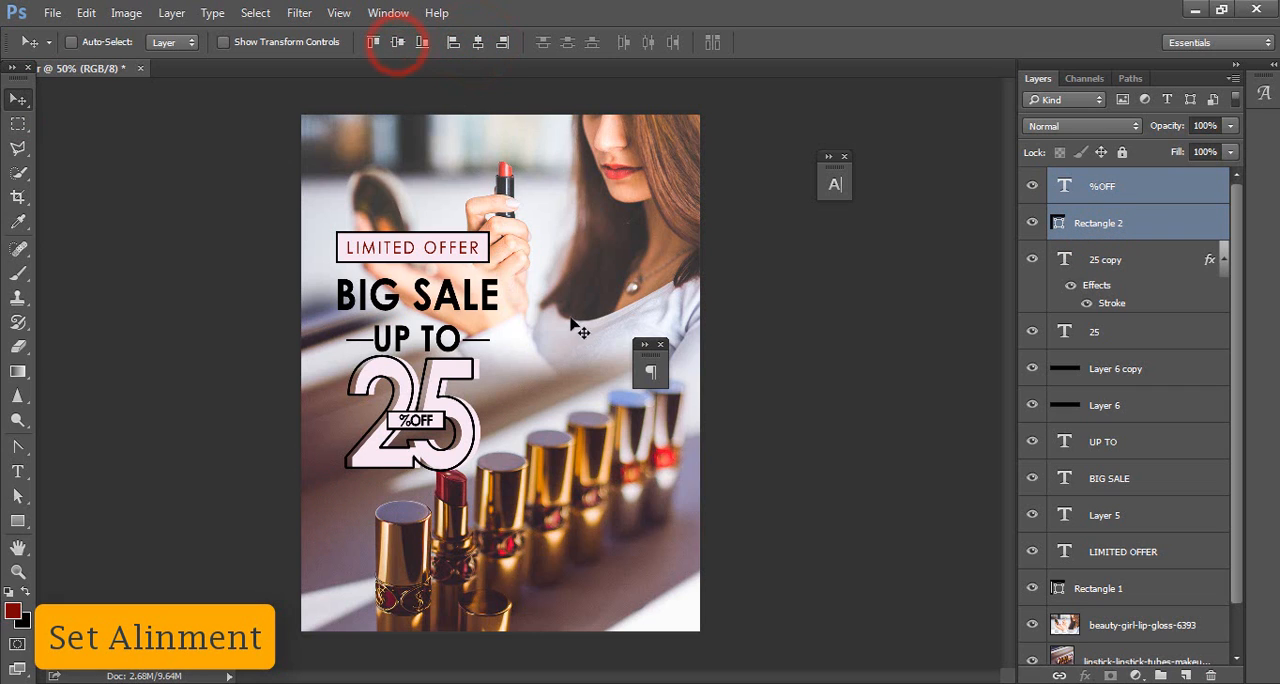
Step: Rasterize the Rectangle 2 layer
click(1122, 223)
right_click(1151, 230)
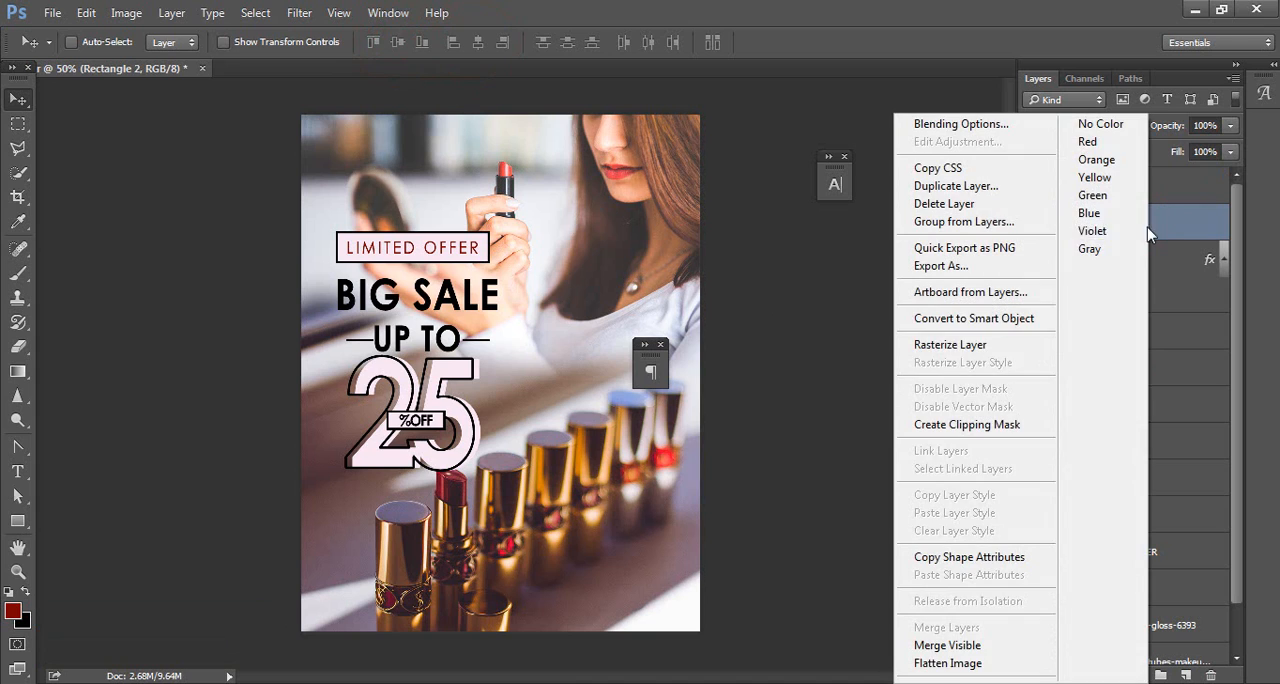
click(1030, 347)
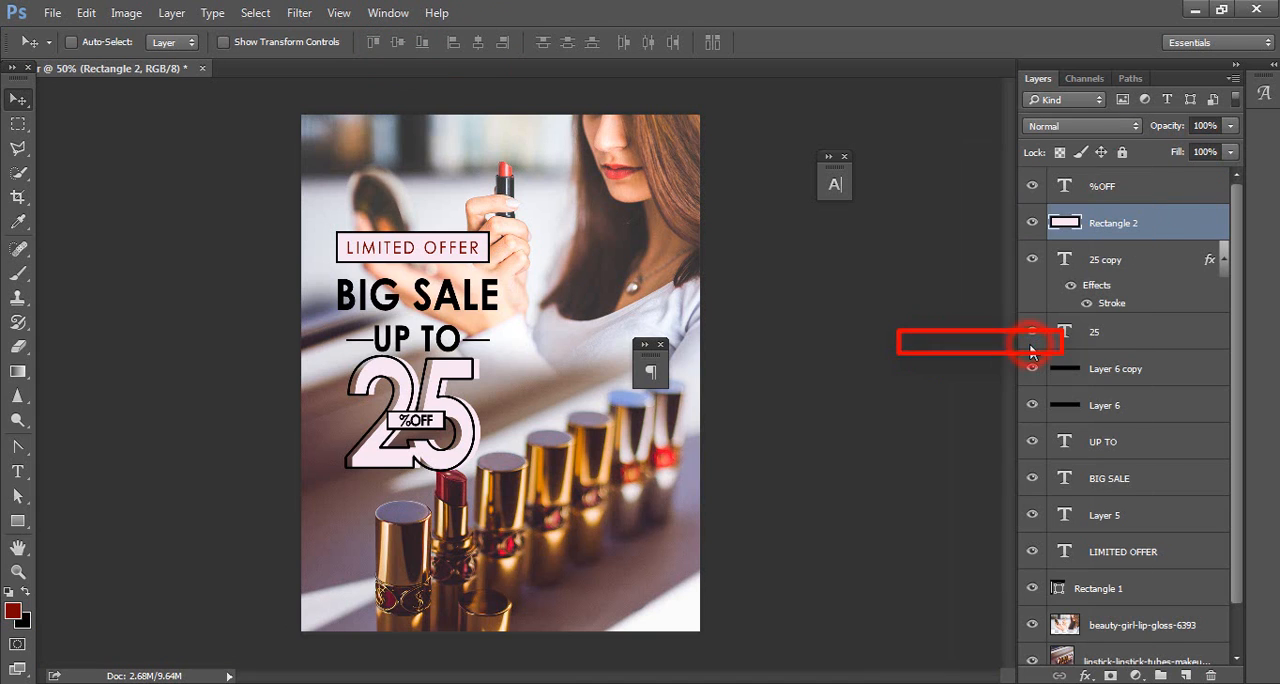
Step: Erase the left and right border edges of the %OFF rectangle with rectangular marquee selections, leaving the top and bottom lines
click(17, 122)
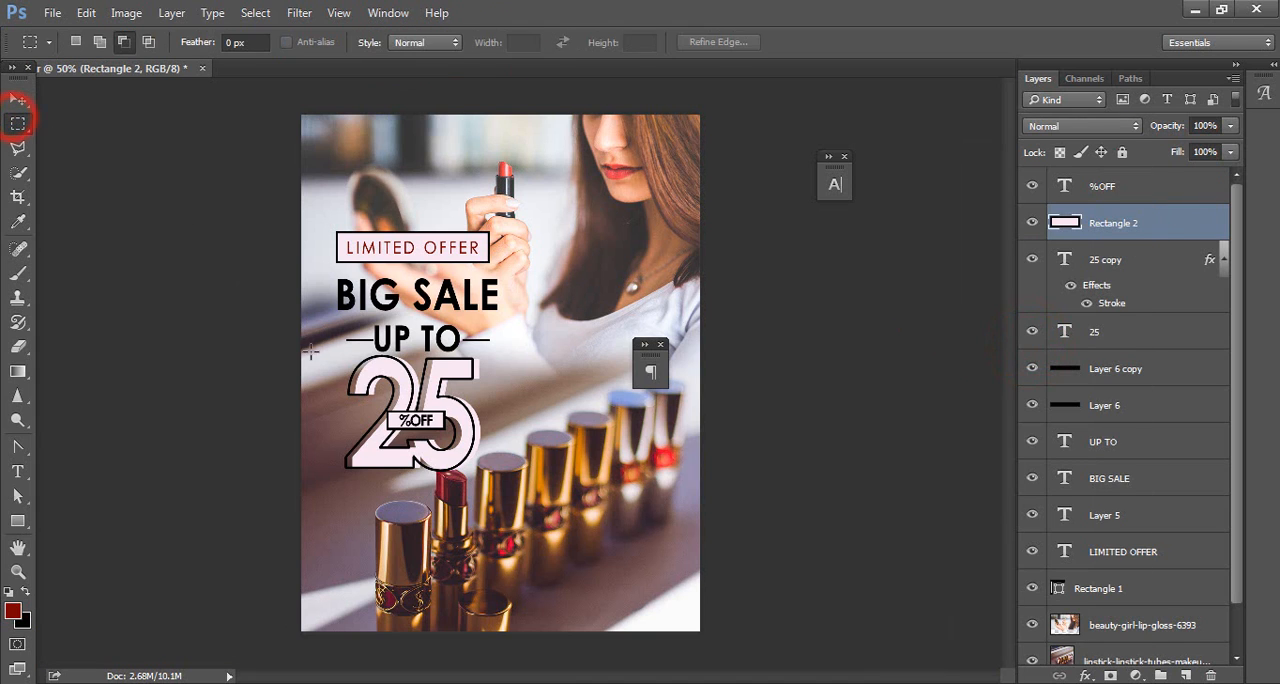
mouse_move(382, 404)
mouse_down()
mouse_move(455, 420)
mouse_move(388, 424)
mouse_up()
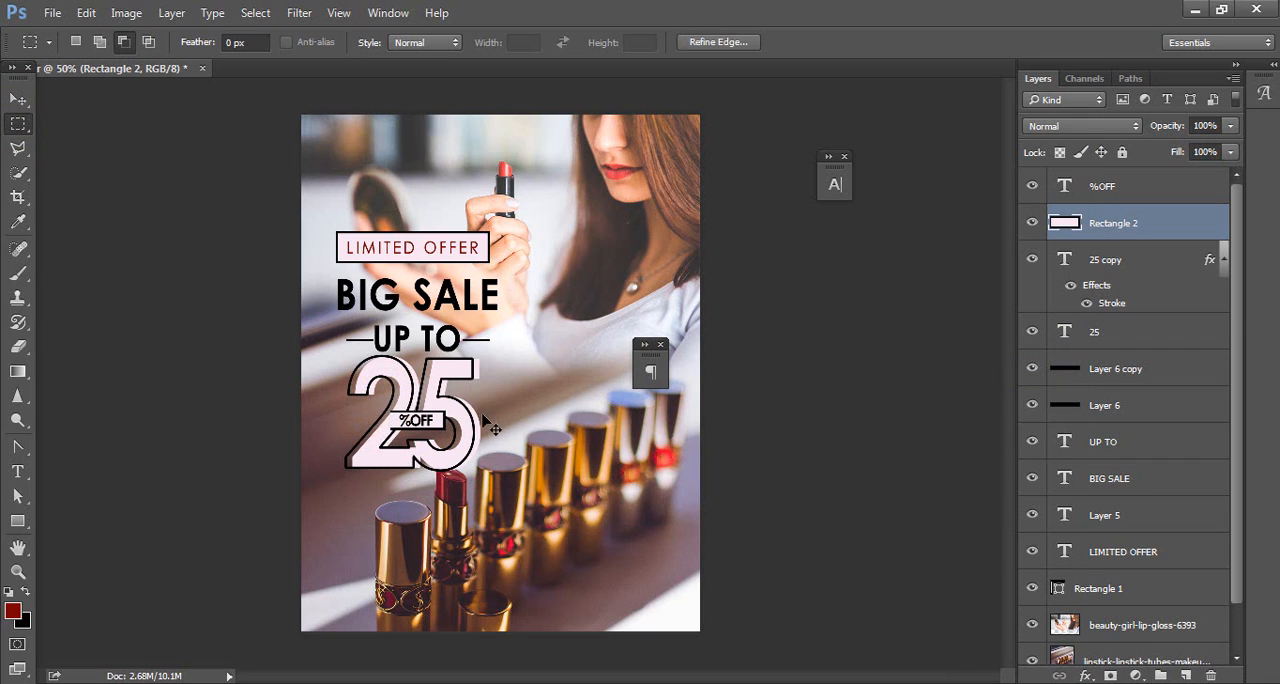
key(ctrl+d)
drag(470, 398, 442, 448)
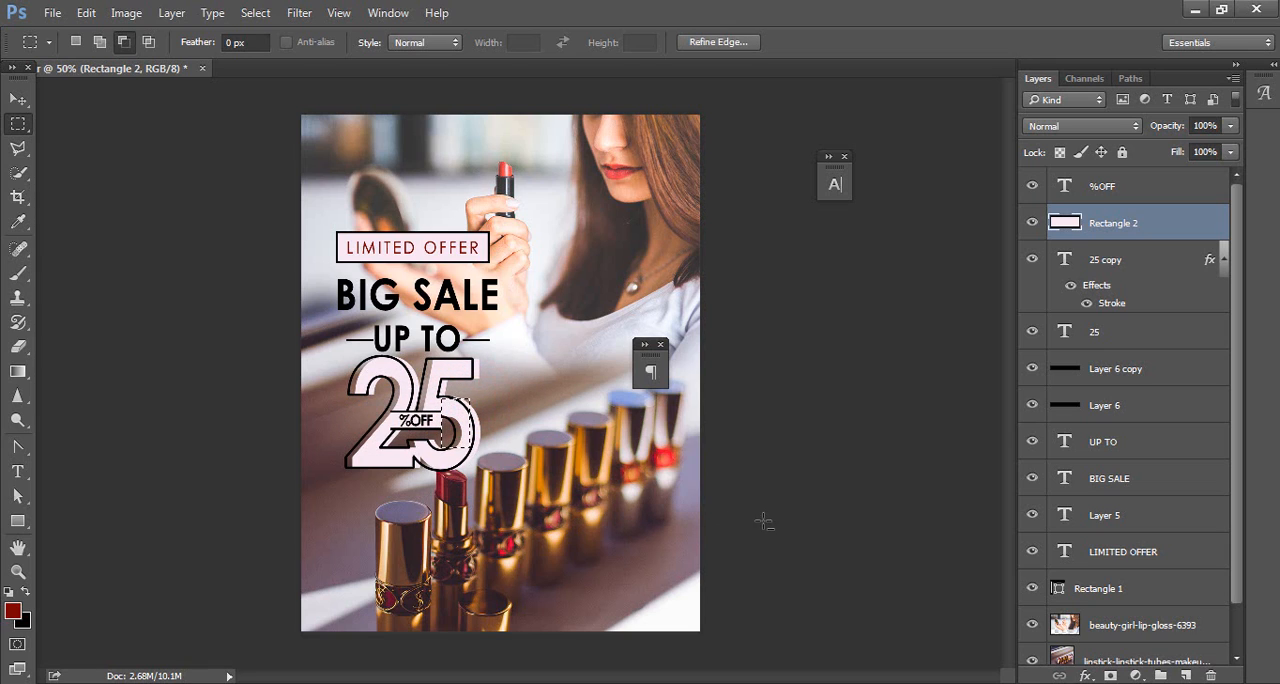
key(ctrl+d)
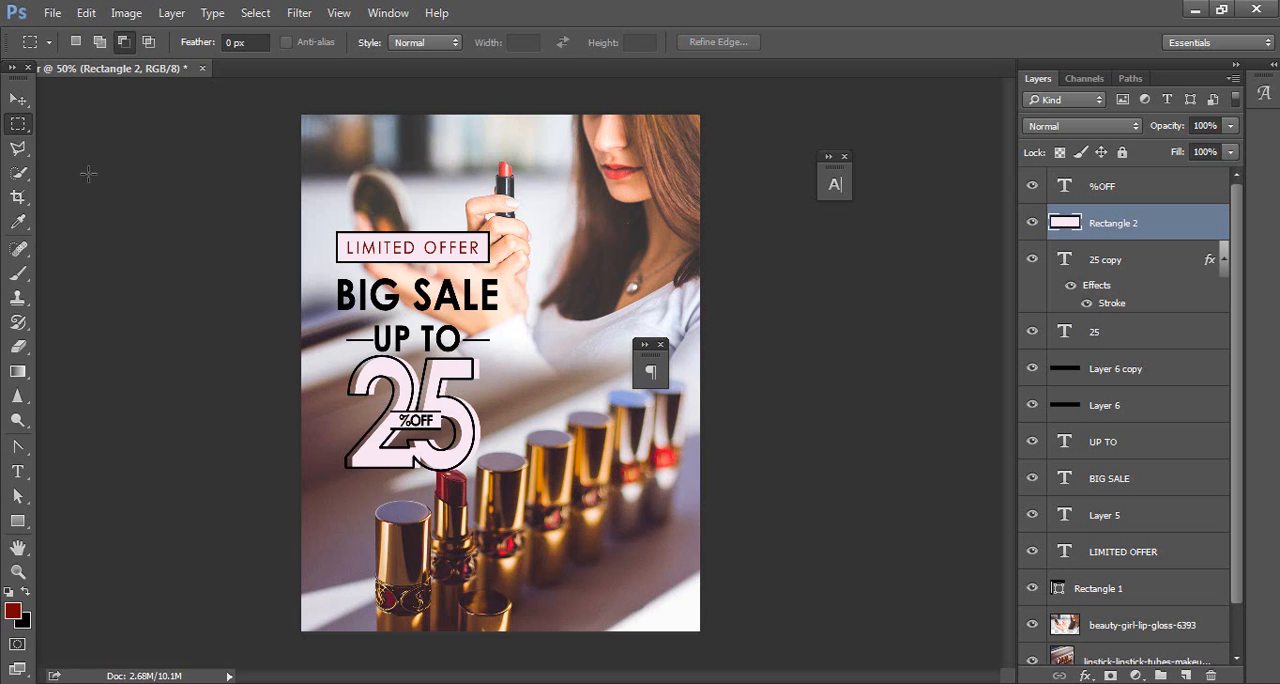
key(v)
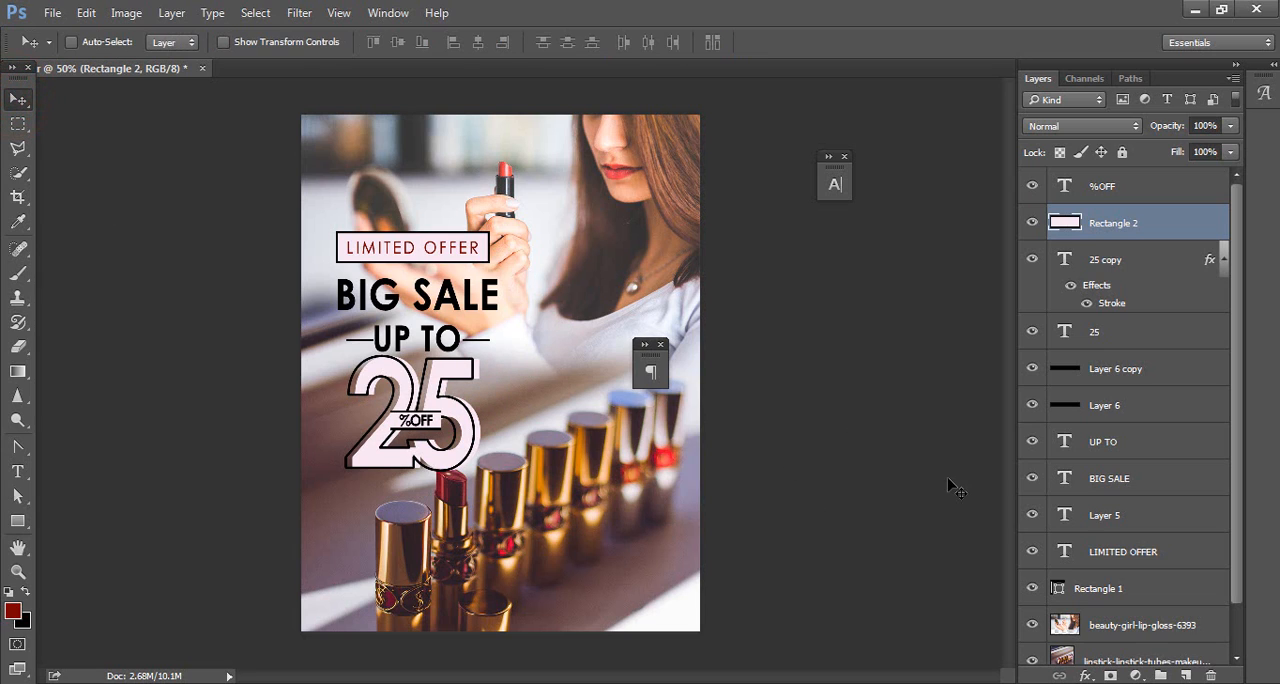
Step: Create a new empty layer above the %OFF text and activate the Brush tool
click(1147, 188)
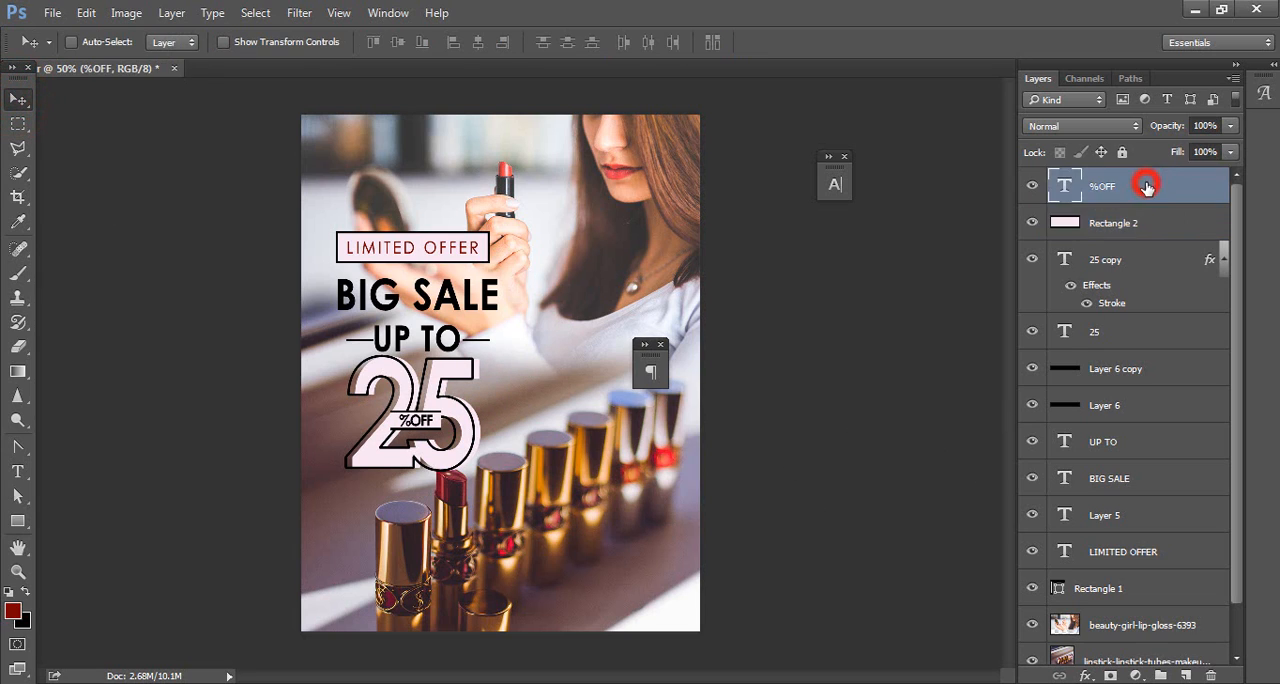
click(1183, 676)
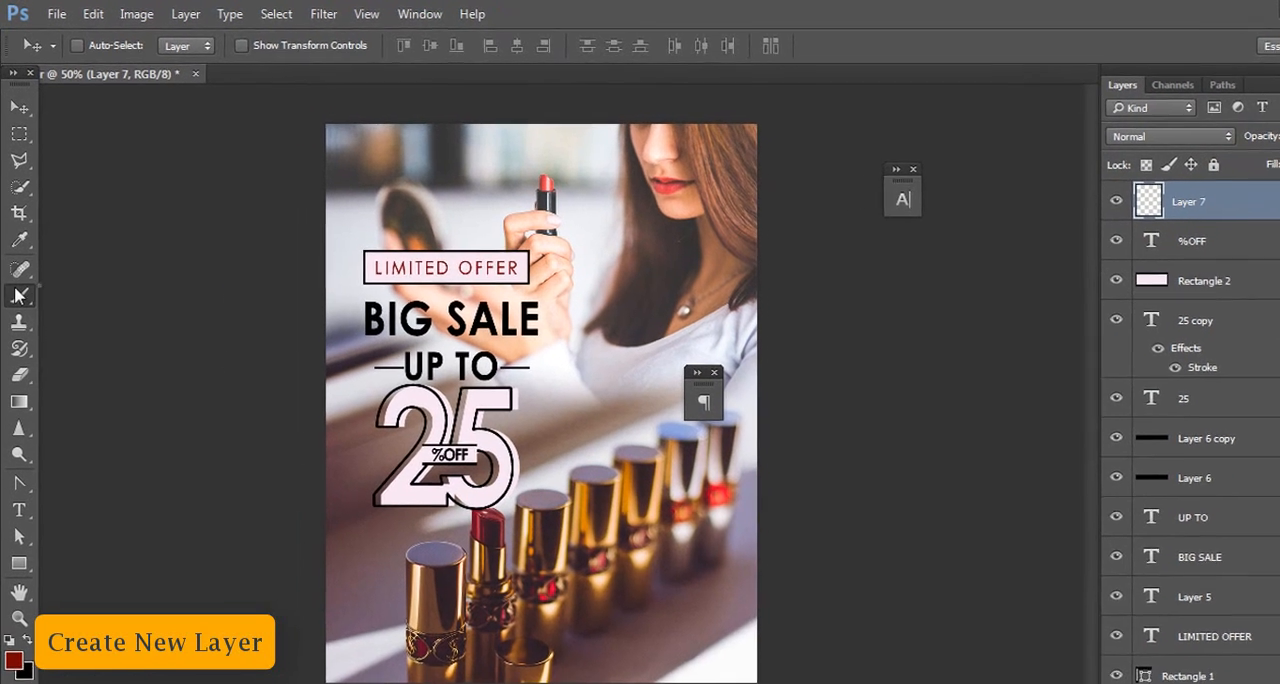
click(18, 296)
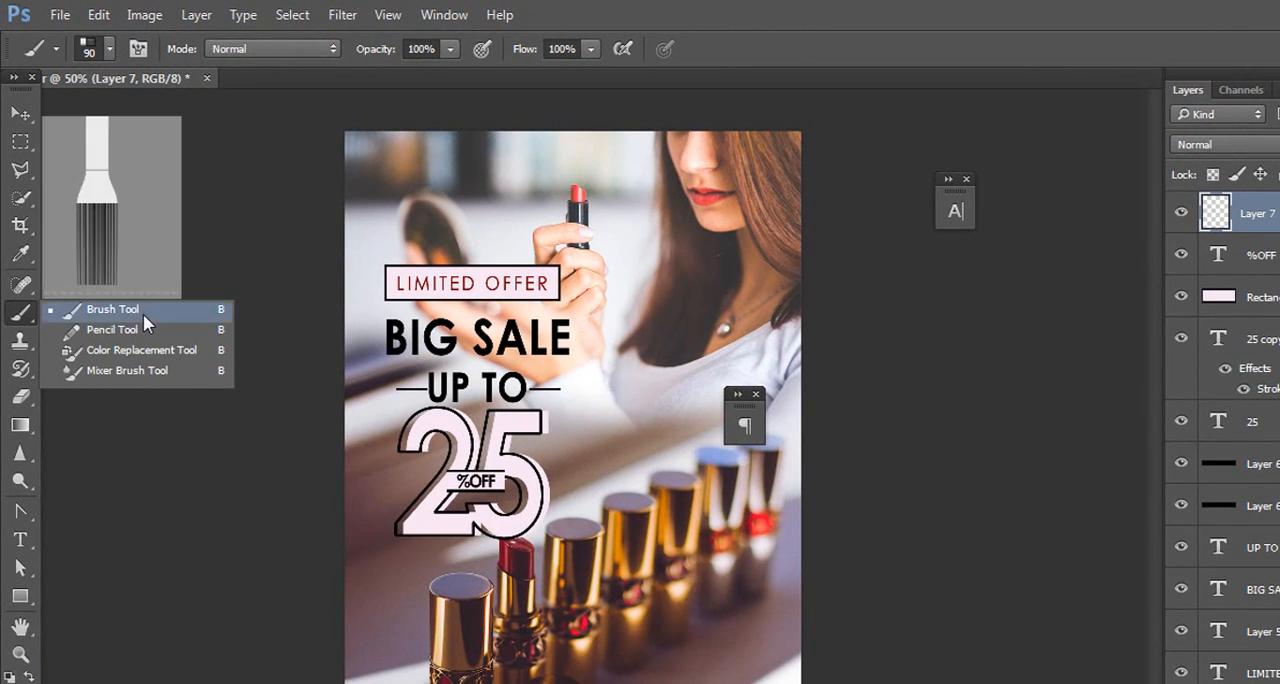
click(135, 296)
Step: Replace the brush presets with Calligraphic Brushes, choose the Flat Blunt bristle brush at 90 px, and review its bristle settings
click(90, 49)
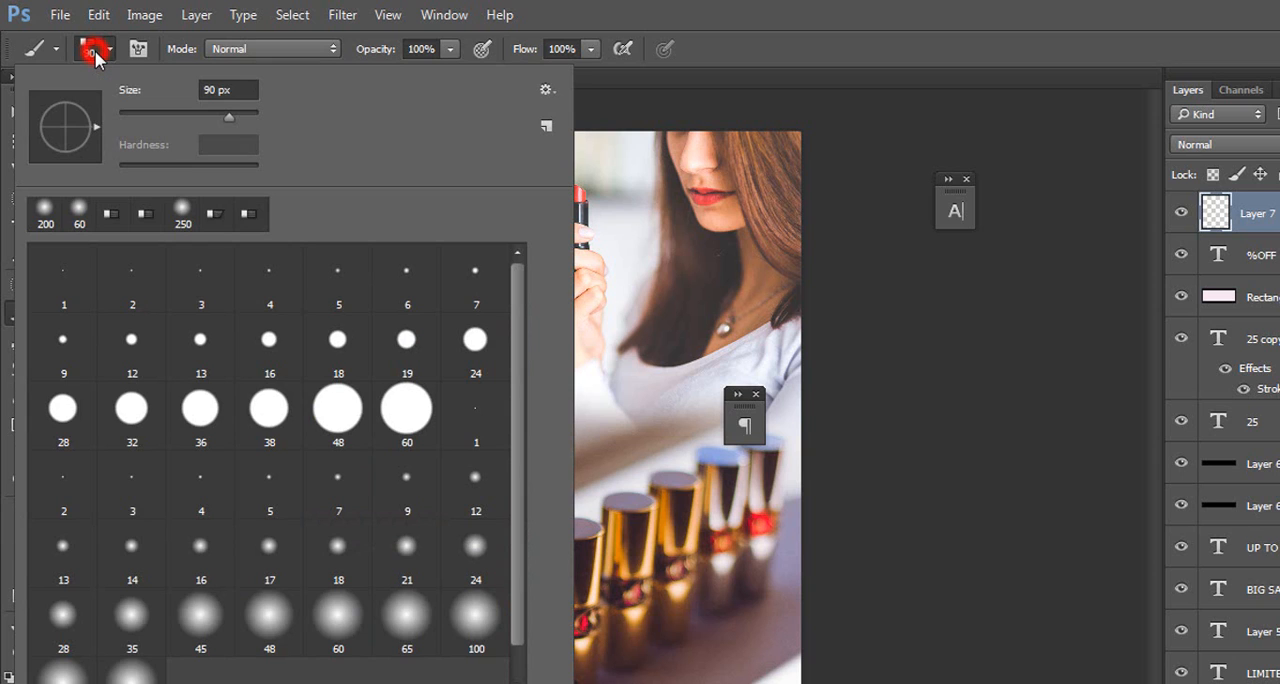
click(548, 91)
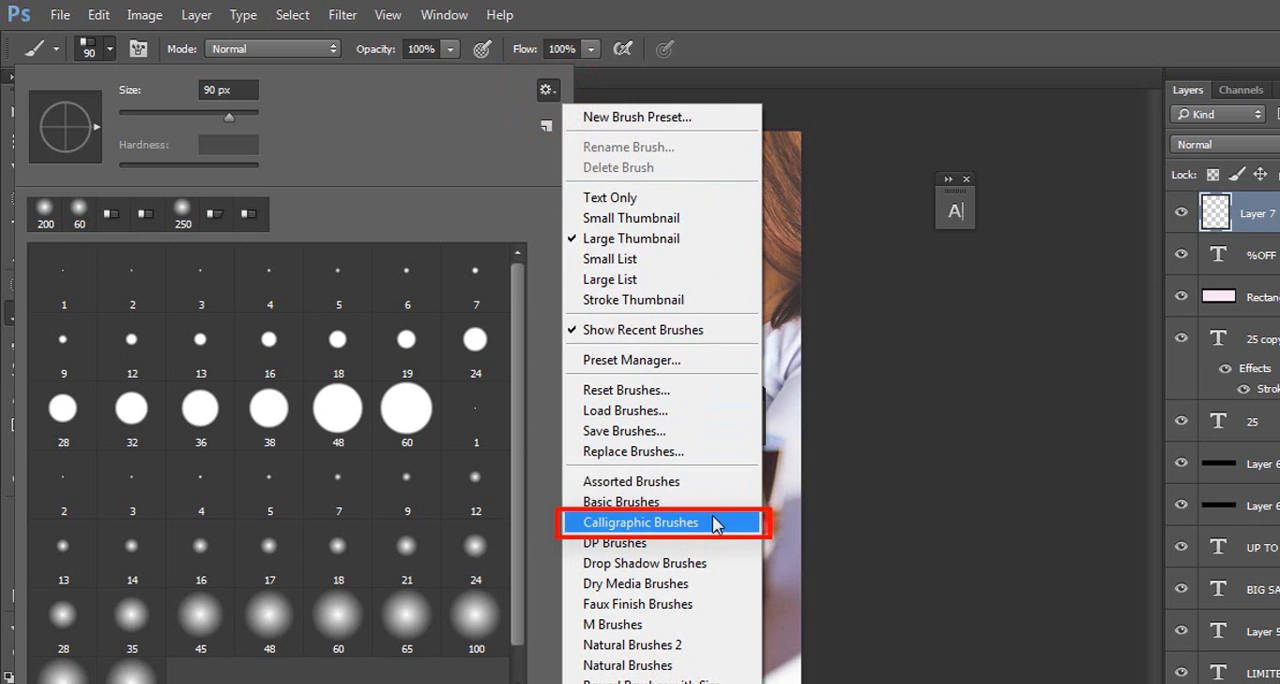
click(713, 522)
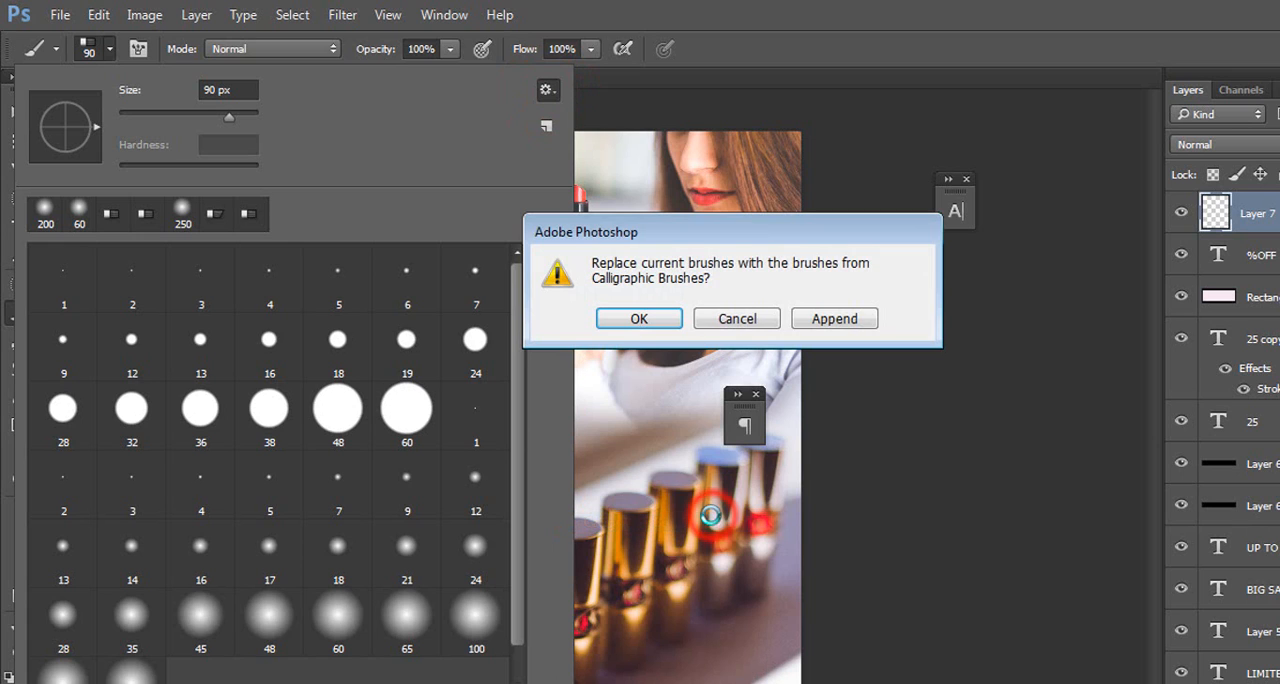
click(625, 319)
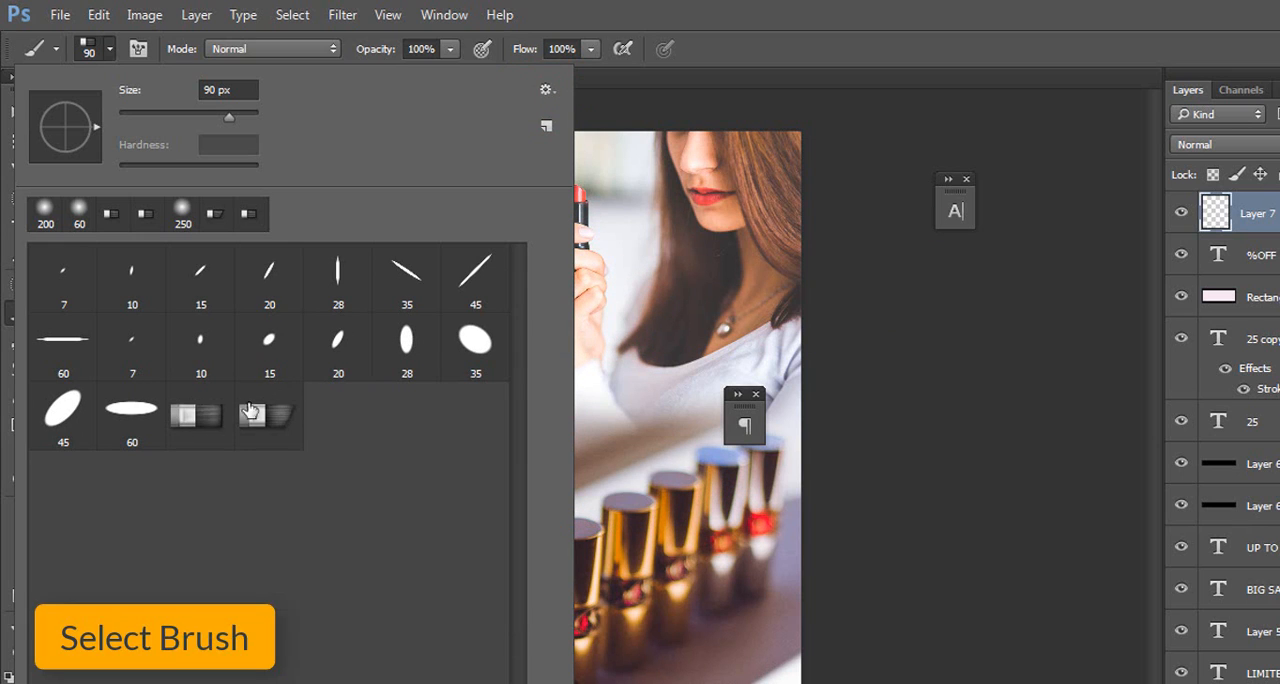
click(201, 422)
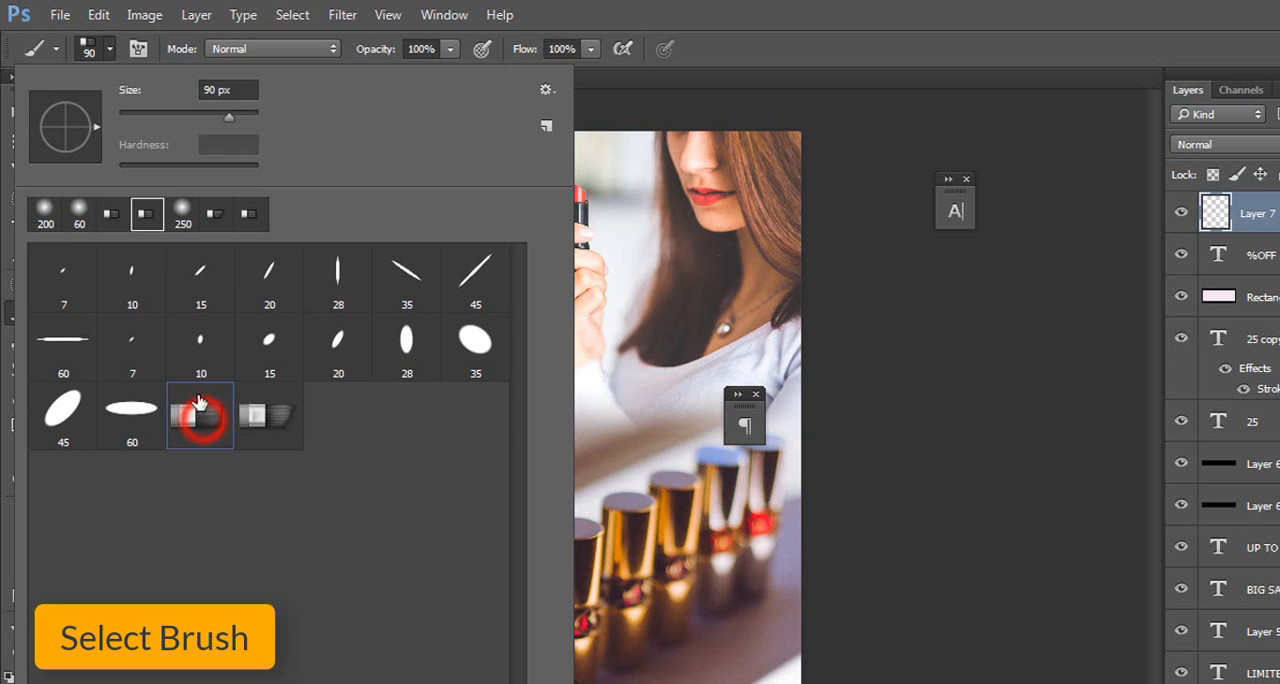
click(139, 49)
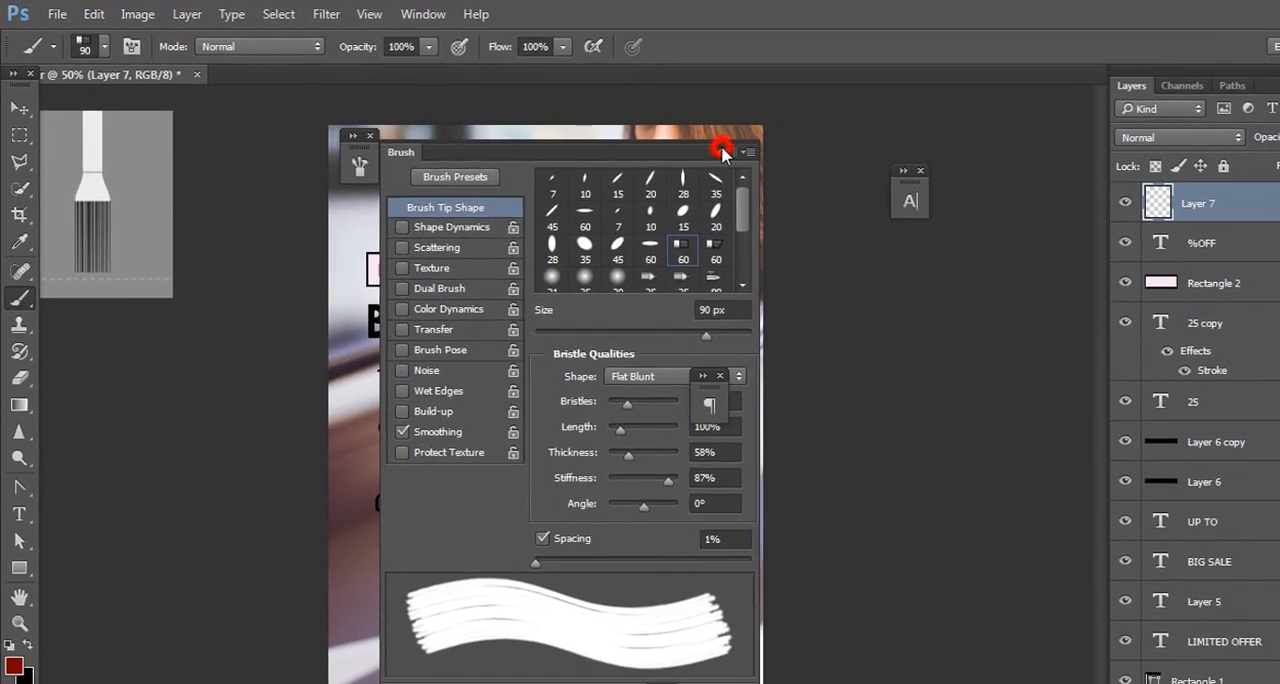
click(757, 156)
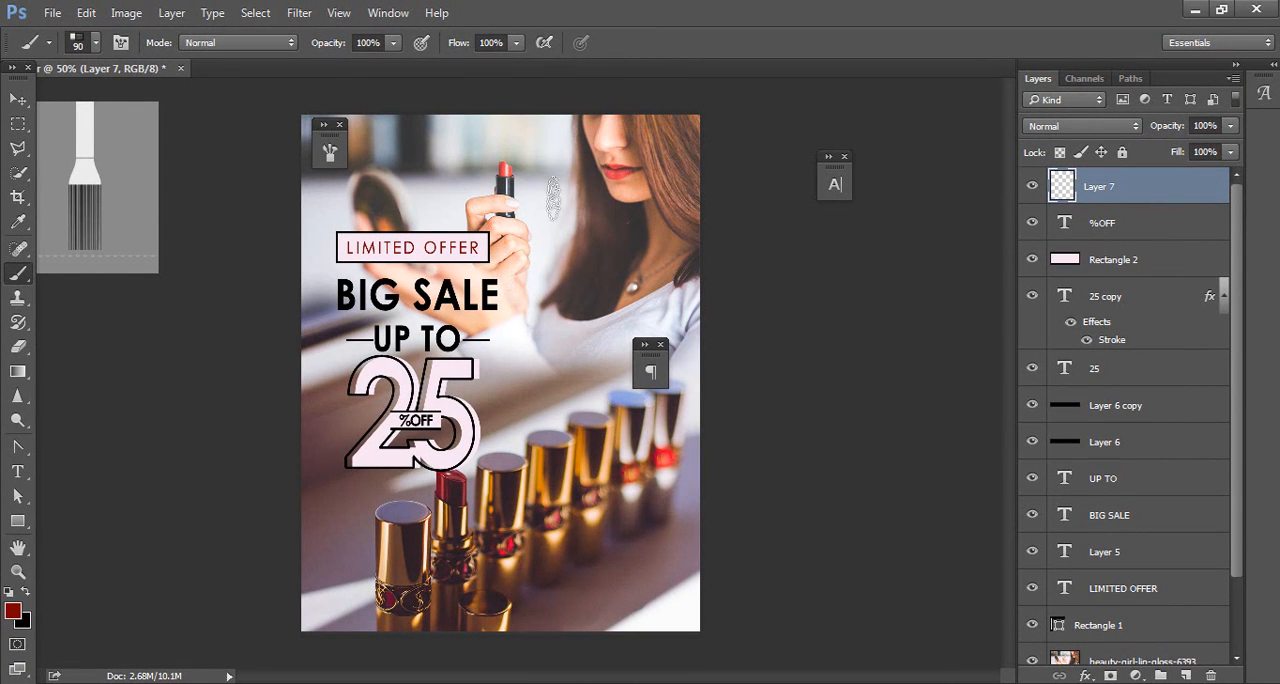
Step: Paint a dark red diagonal brush stroke across the lower part of the 25, undoing the first attempt and repainting it
drag(338, 485, 488, 425)
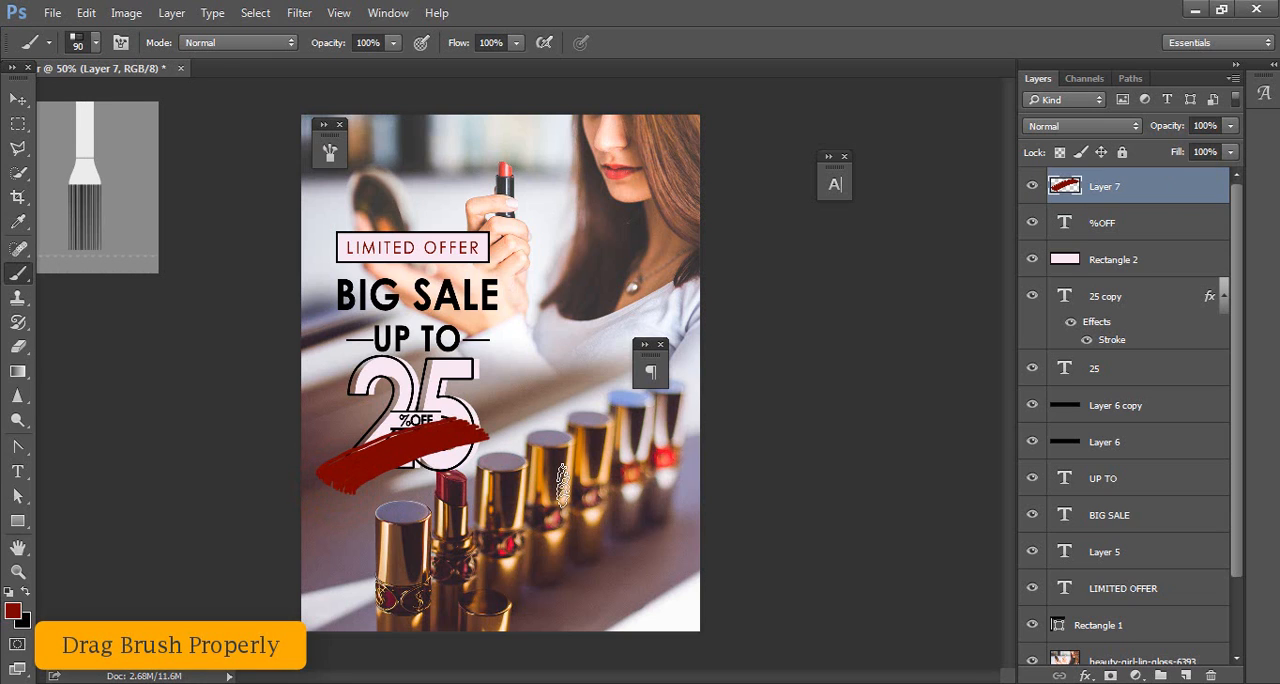
key(ctrl+z)
drag(342, 496, 482, 430)
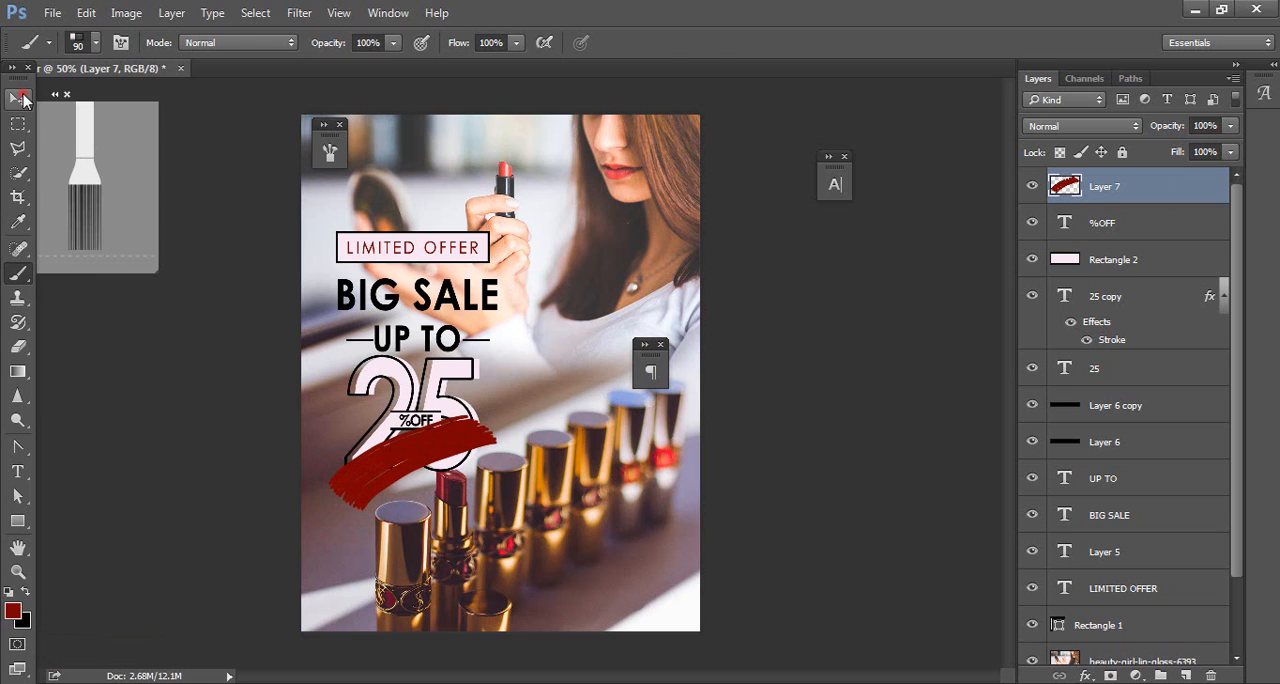
Step: Move the brush stroke layer below the 25 text layer and duplicate it
click(18, 98)
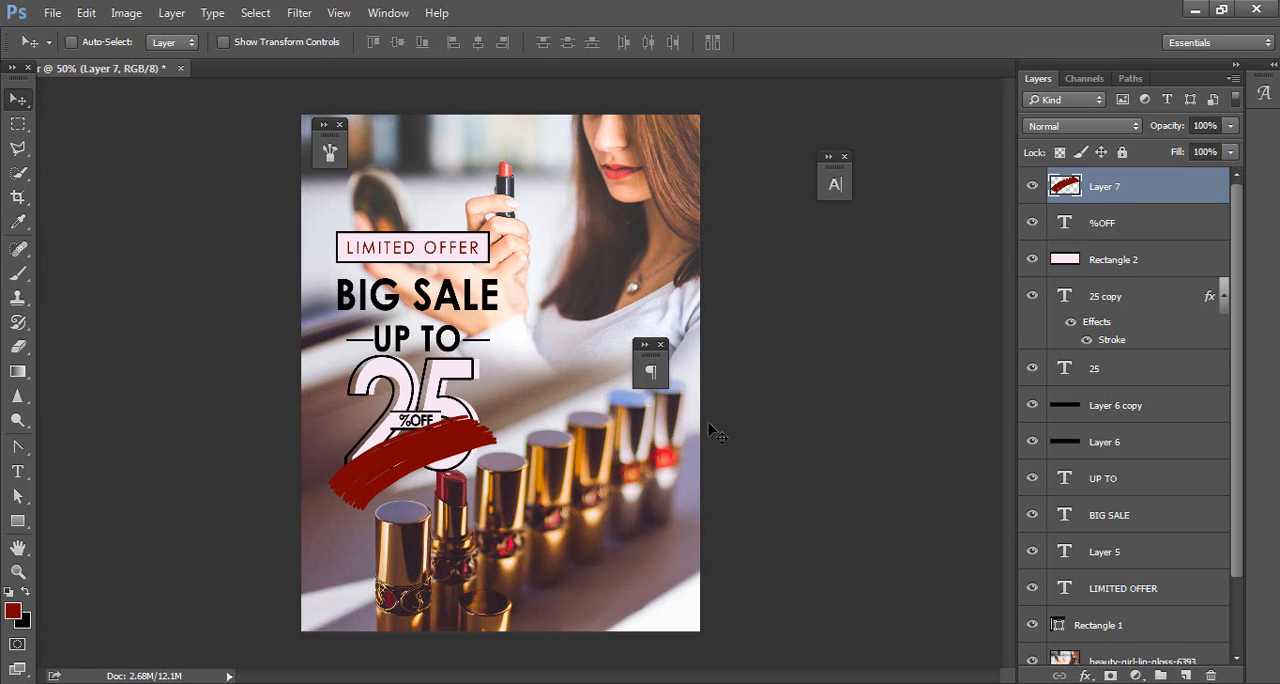
mouse_move(1110, 197)
mouse_down()
mouse_move(1110, 372)
mouse_move(1080, 386)
mouse_up()
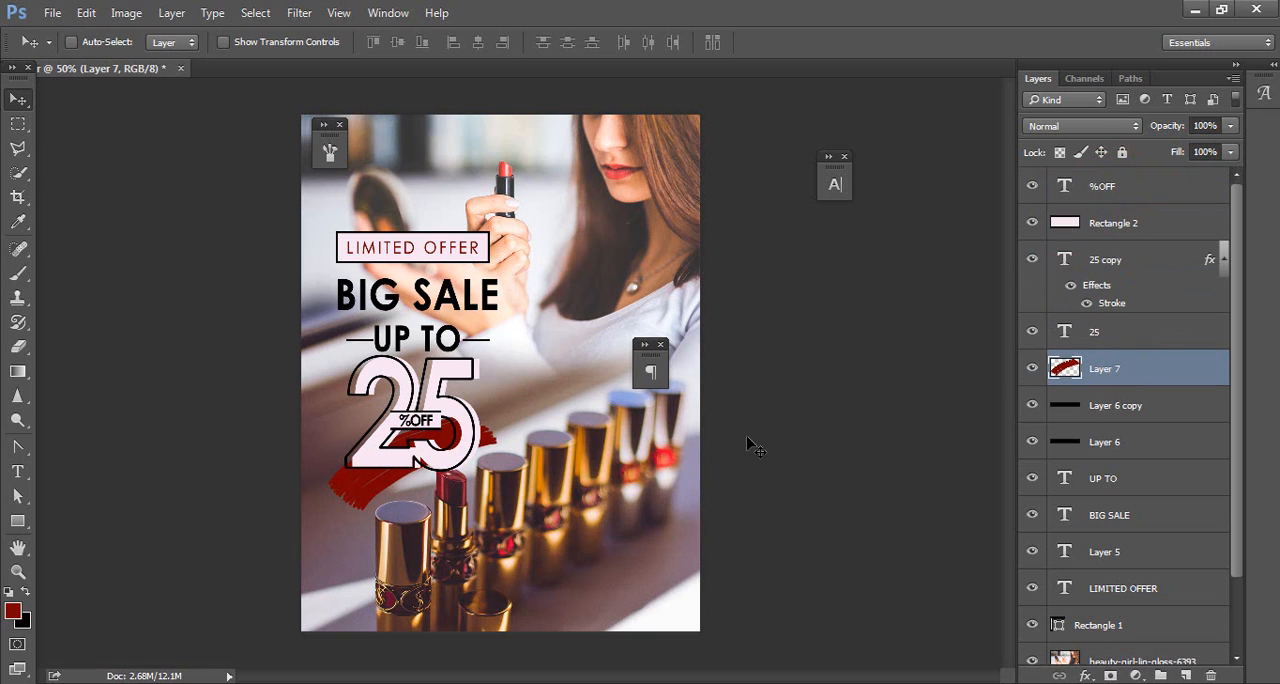
key(ctrl+j)
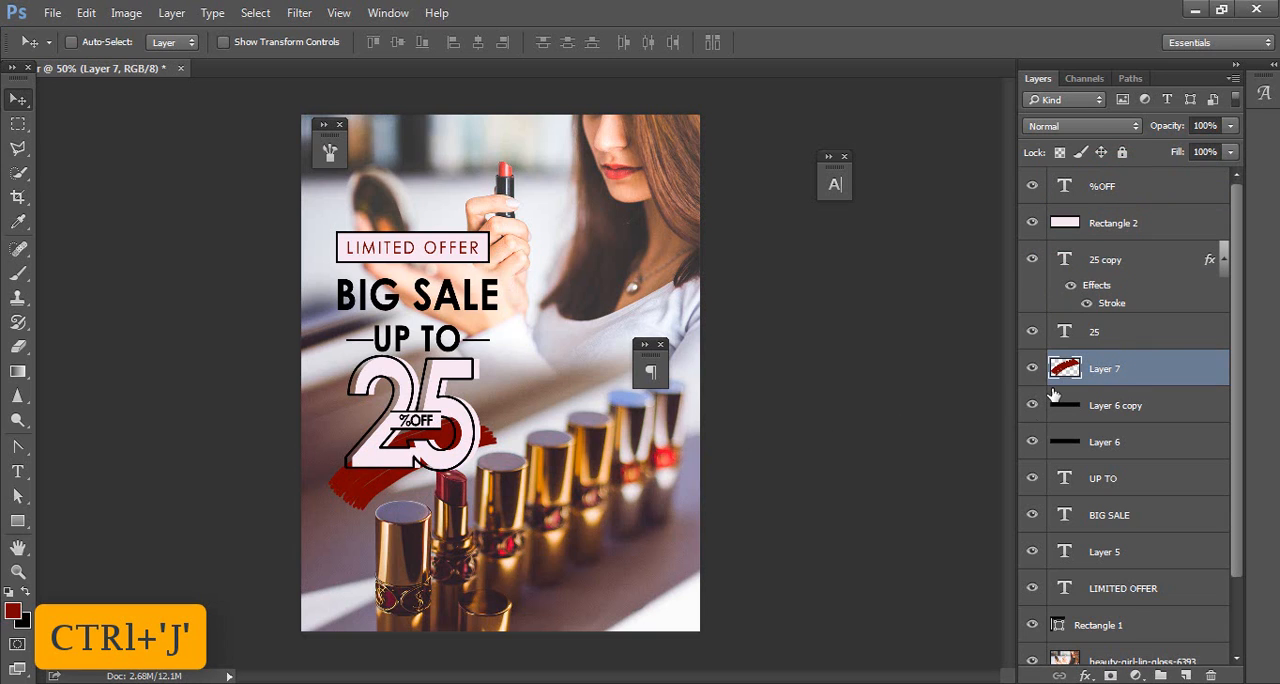
Step: Duplicate the dark red brush stroke layer and shift the lipstick tubes photo slightly downward
key(ctrl+j)
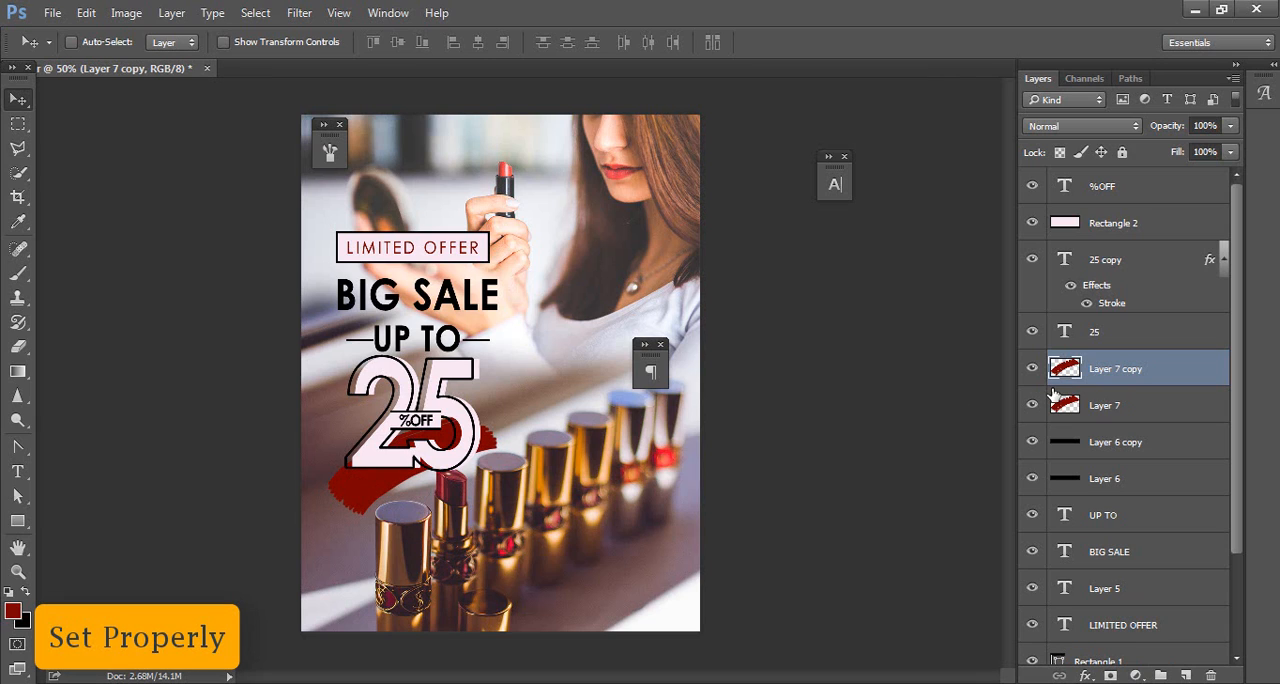
scroll(1090, 480, down, 3)
click(1130, 575)
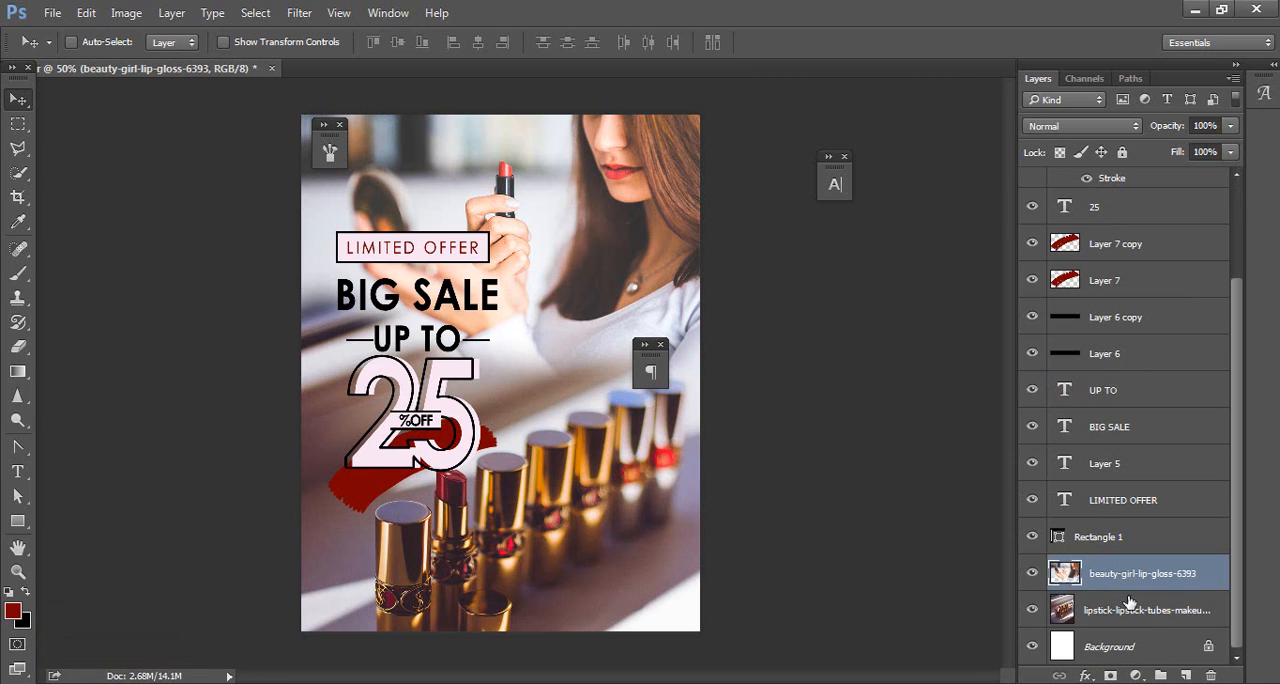
click(1147, 612)
drag(680, 566, 680, 586)
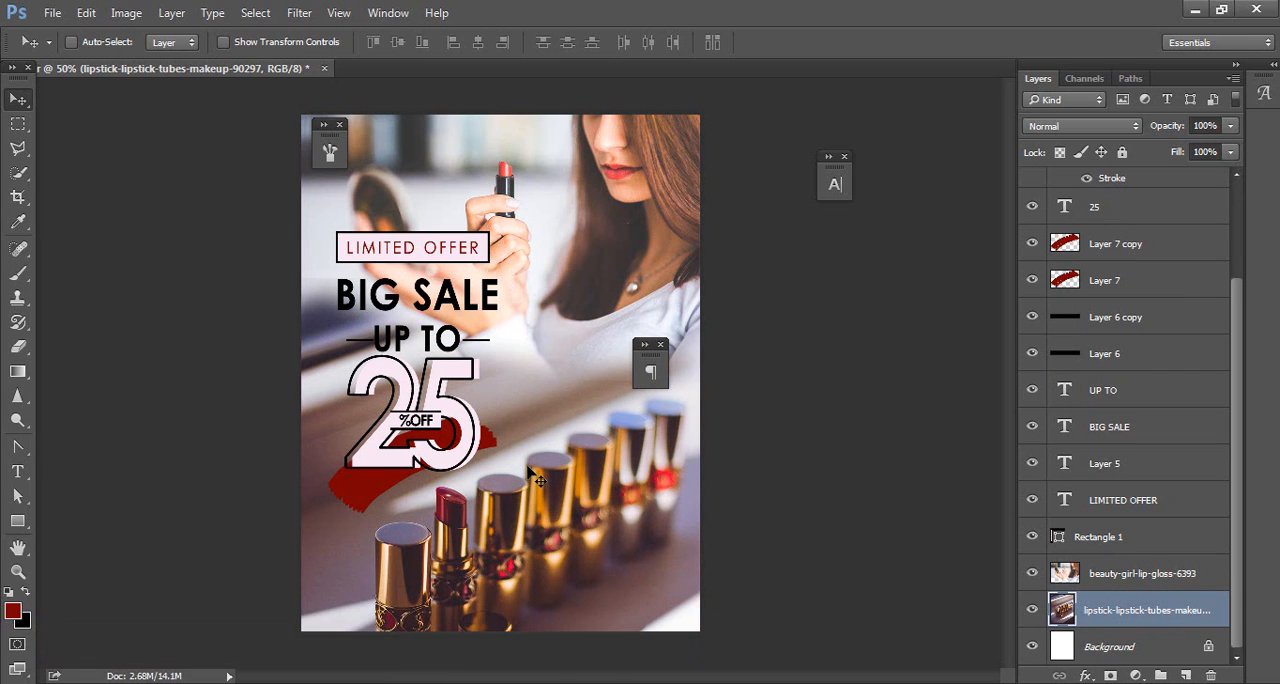
click(659, 346)
click(339, 124)
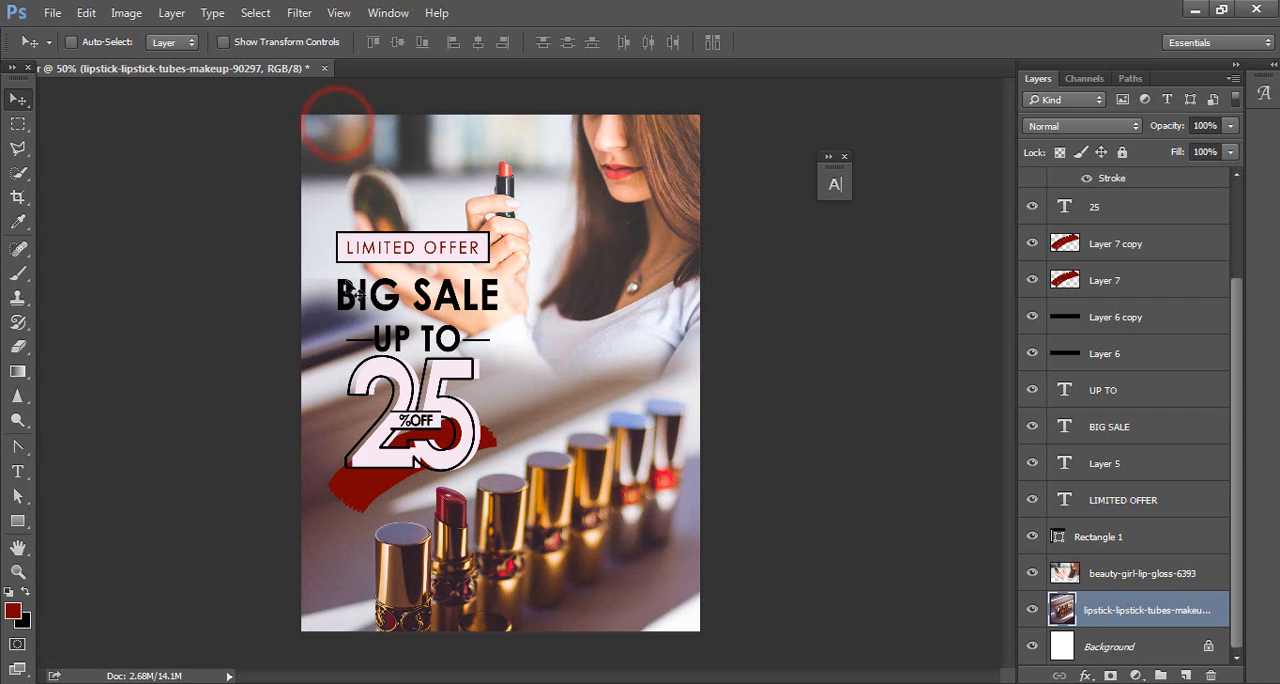
Step: Set the font of the %OFF text layer to Fiona Lattina Regular
scroll(1175, 251, up, 3)
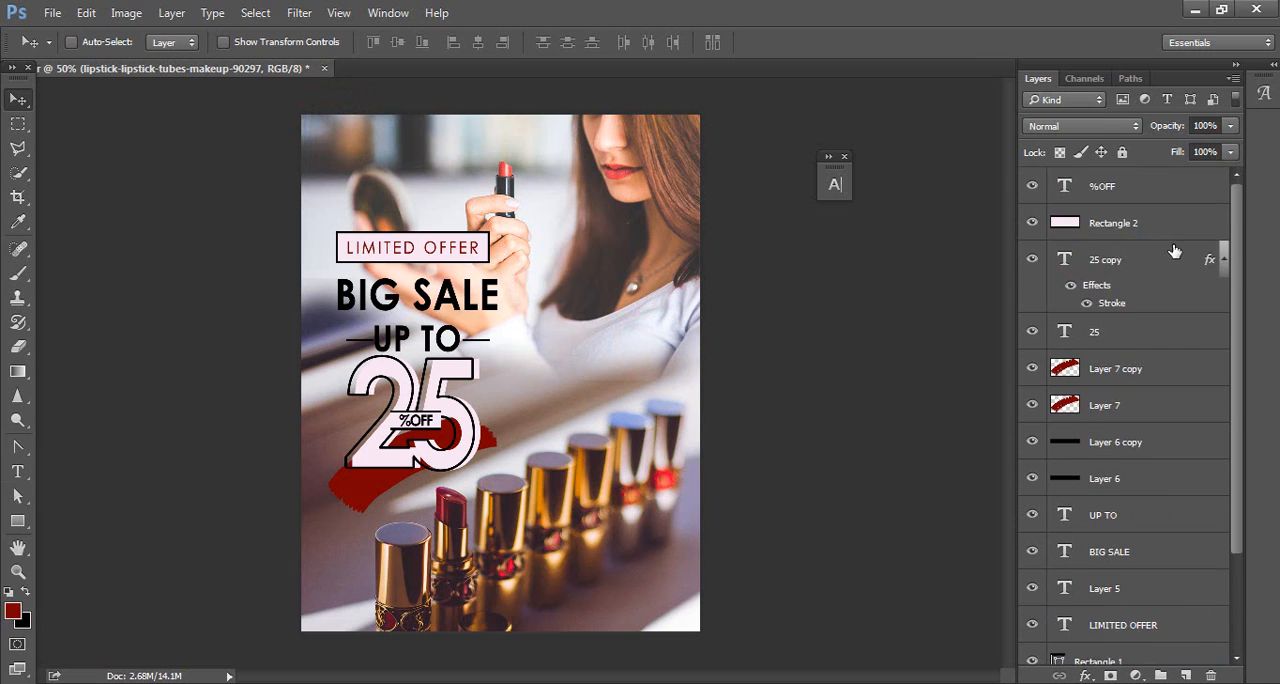
click(1170, 200)
click(18, 471)
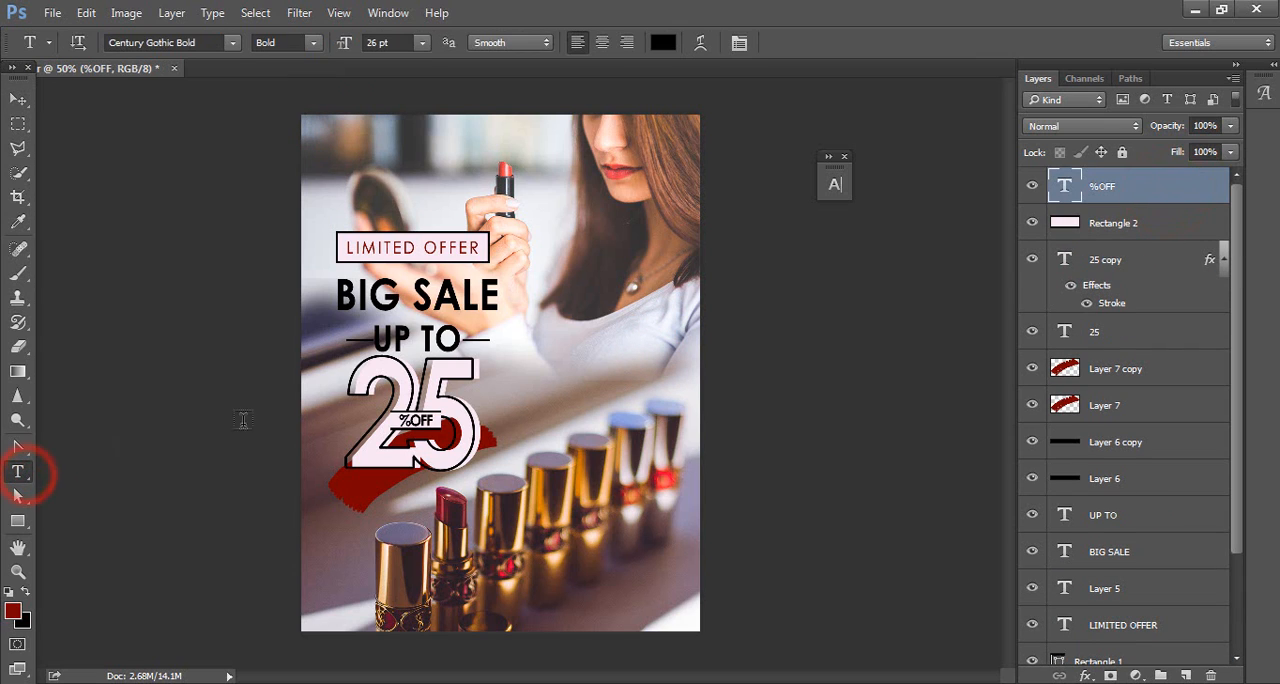
click(216, 42)
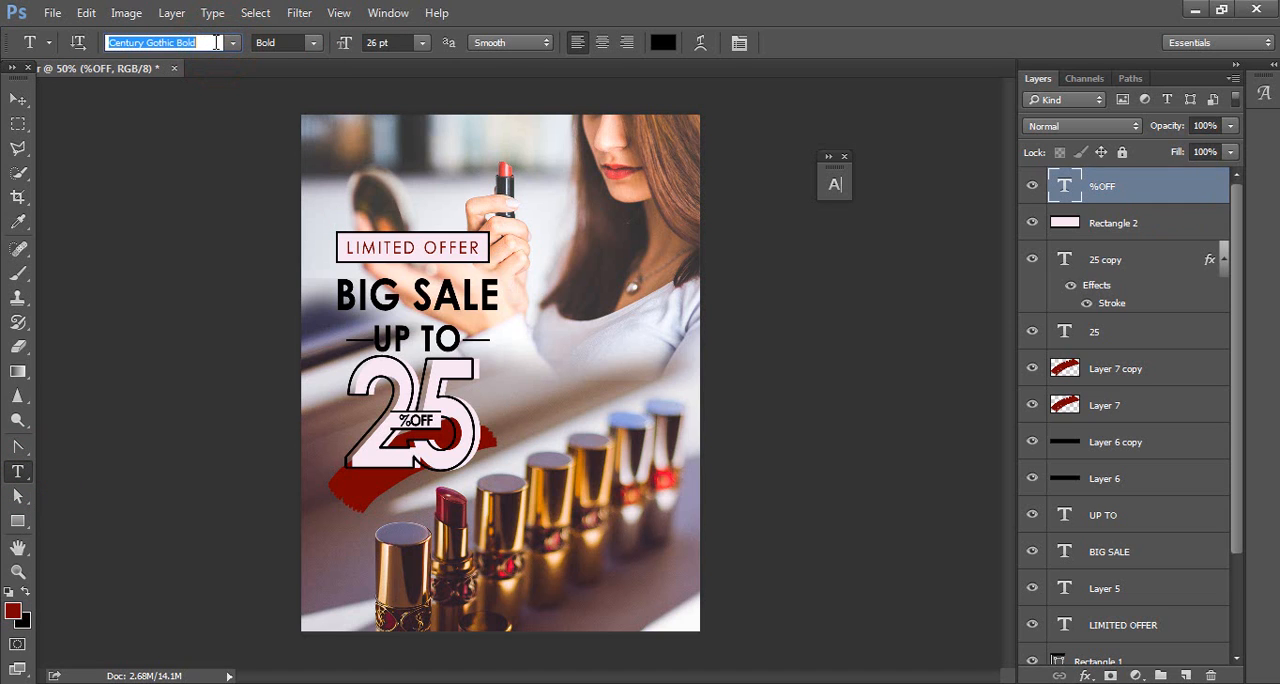
text(f)
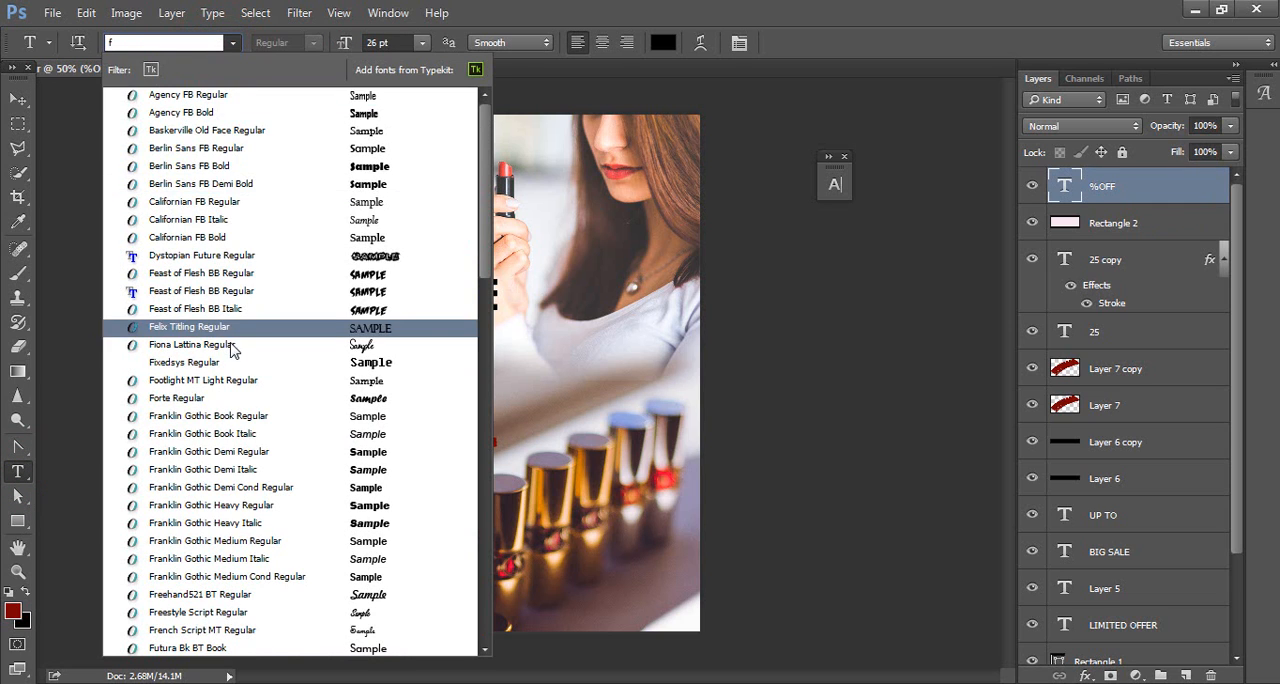
click(231, 345)
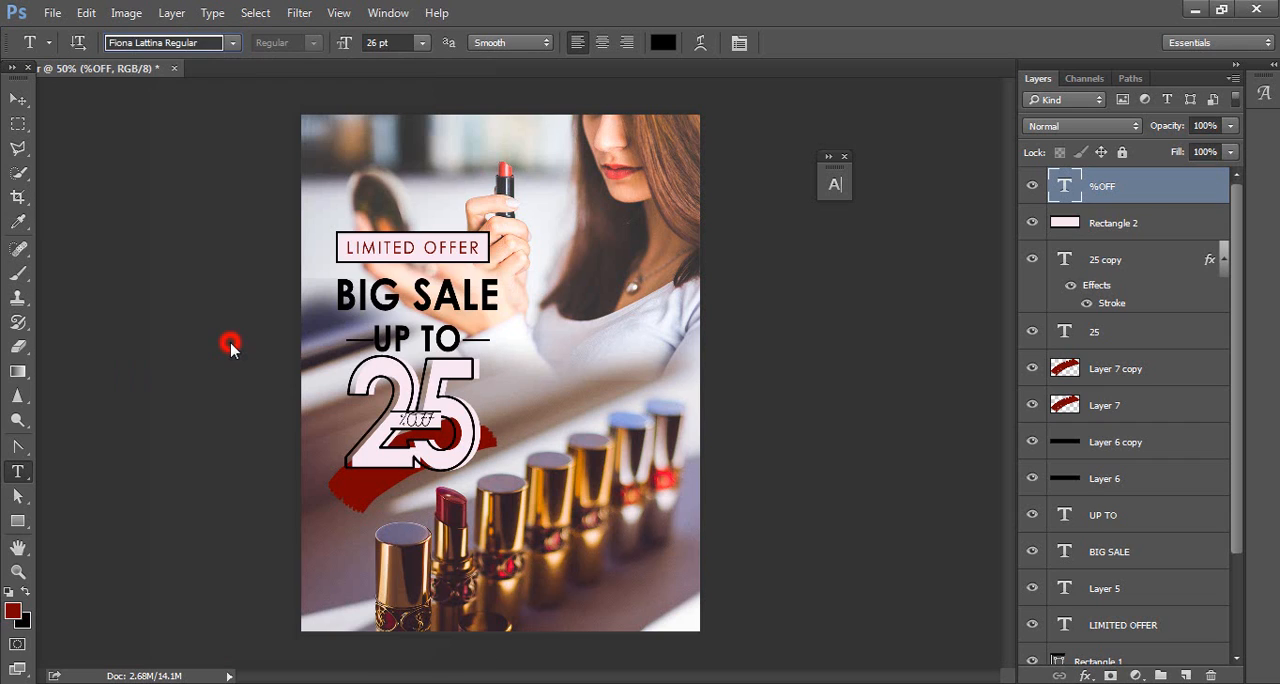
Step: Add the text "hurry up" at 49 pt and position it just above the LIMITED OFFER label
click(436, 214)
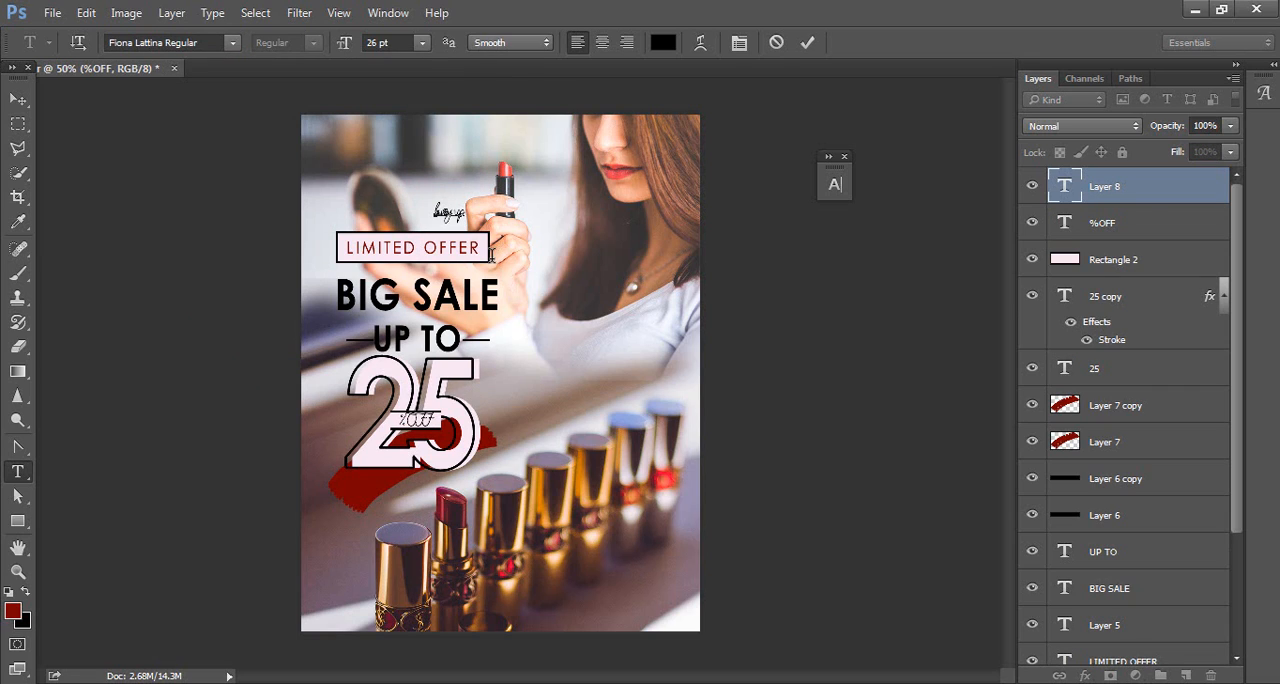
drag(465, 213, 428, 213)
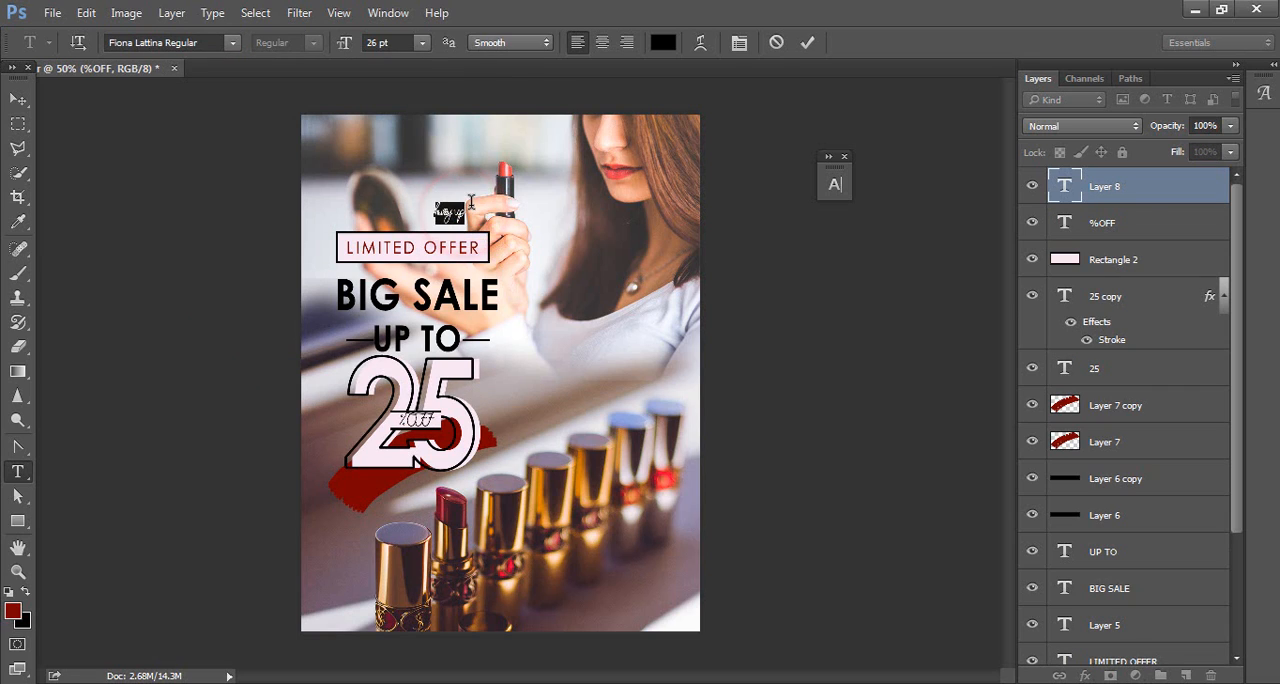
drag(350, 47, 370, 58)
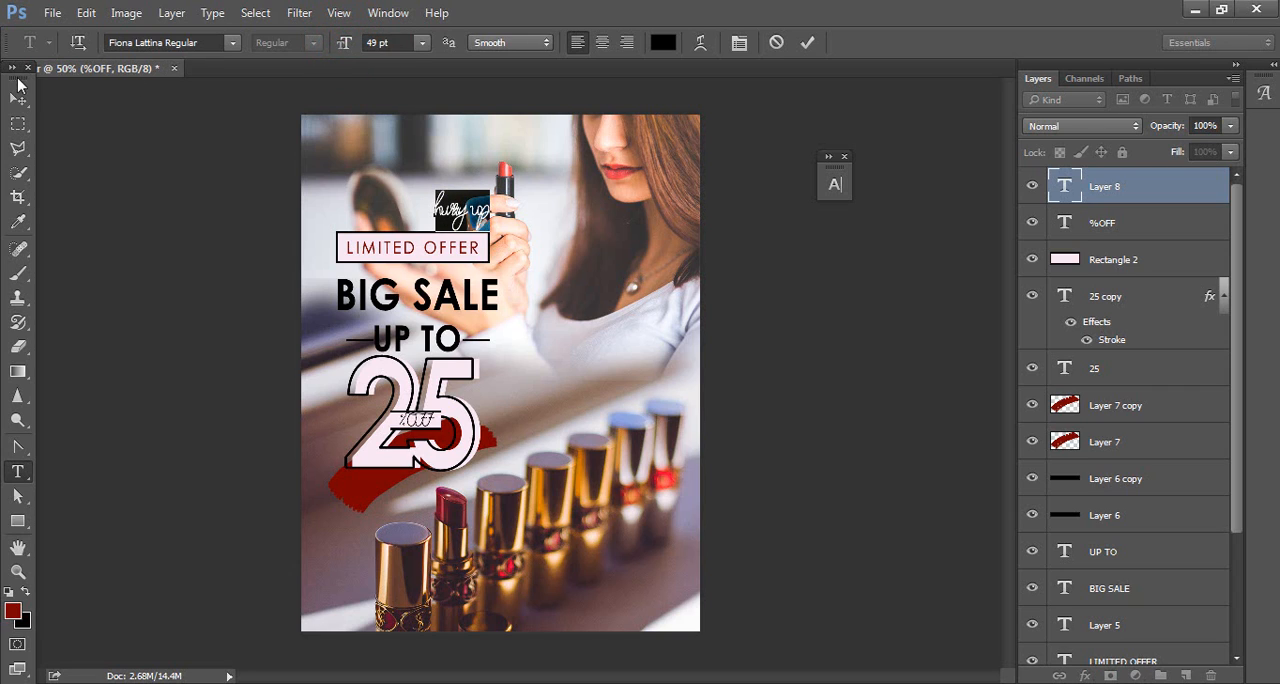
click(18, 98)
drag(446, 215, 421, 210)
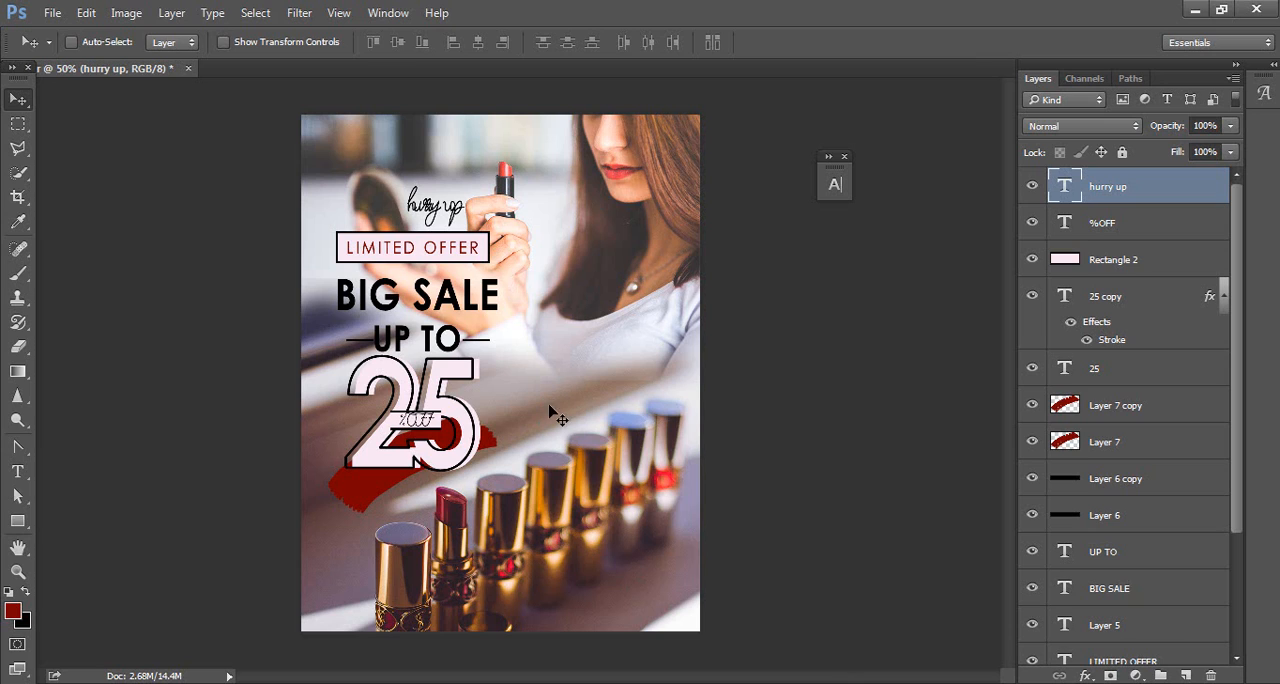
Step: Start a new text line near the poster's lower-right corner and copy WWWW.Lipcare.COM from the MATTER file in Notepad
click(18, 471)
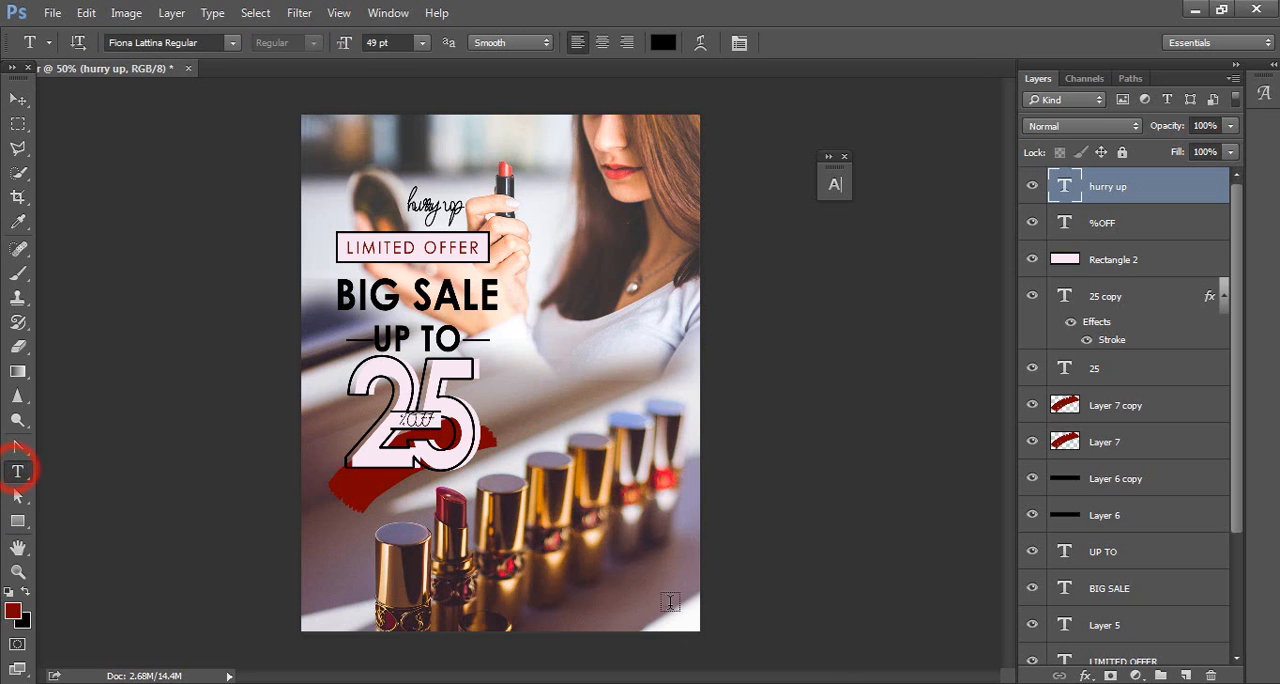
click(609, 597)
key(alt+Tab)
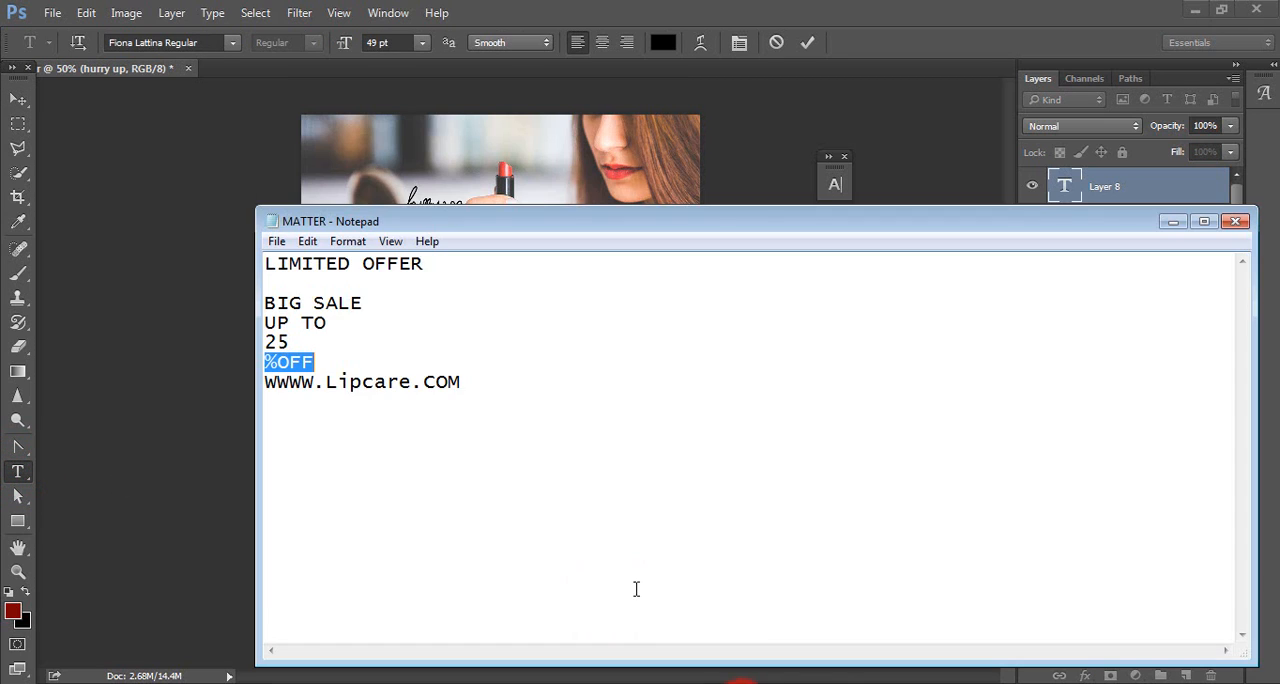
drag(460, 385, 266, 393)
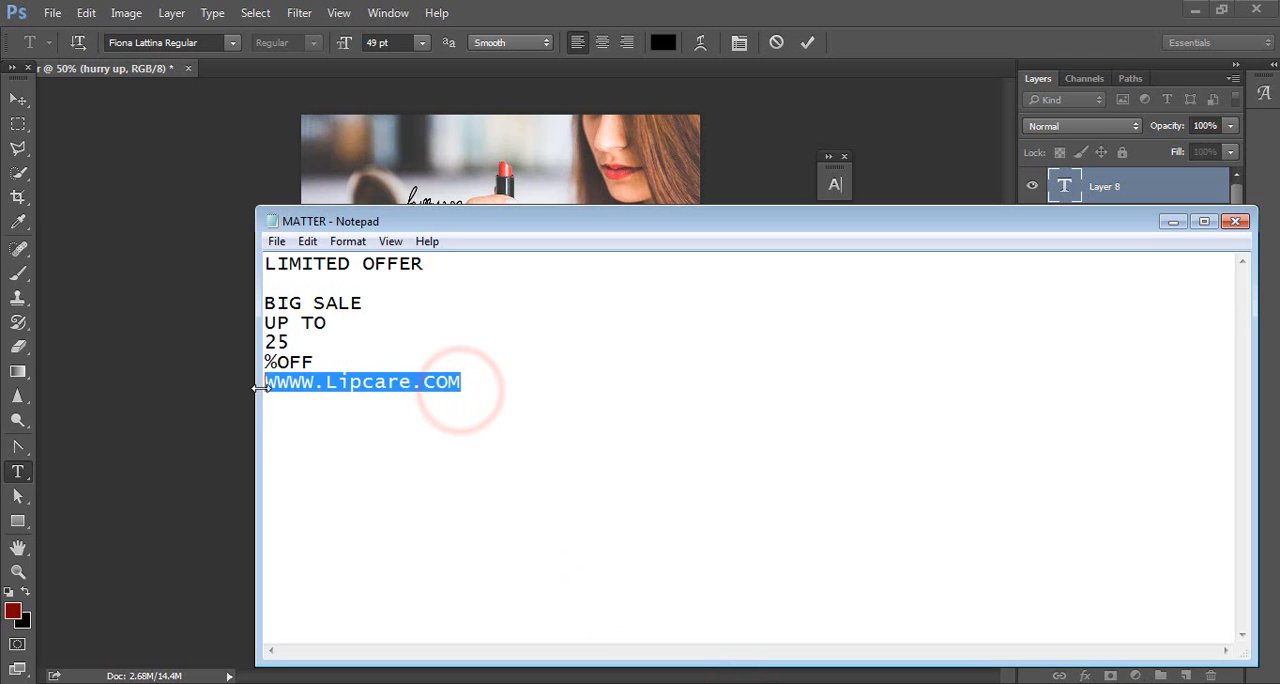
click(1173, 221)
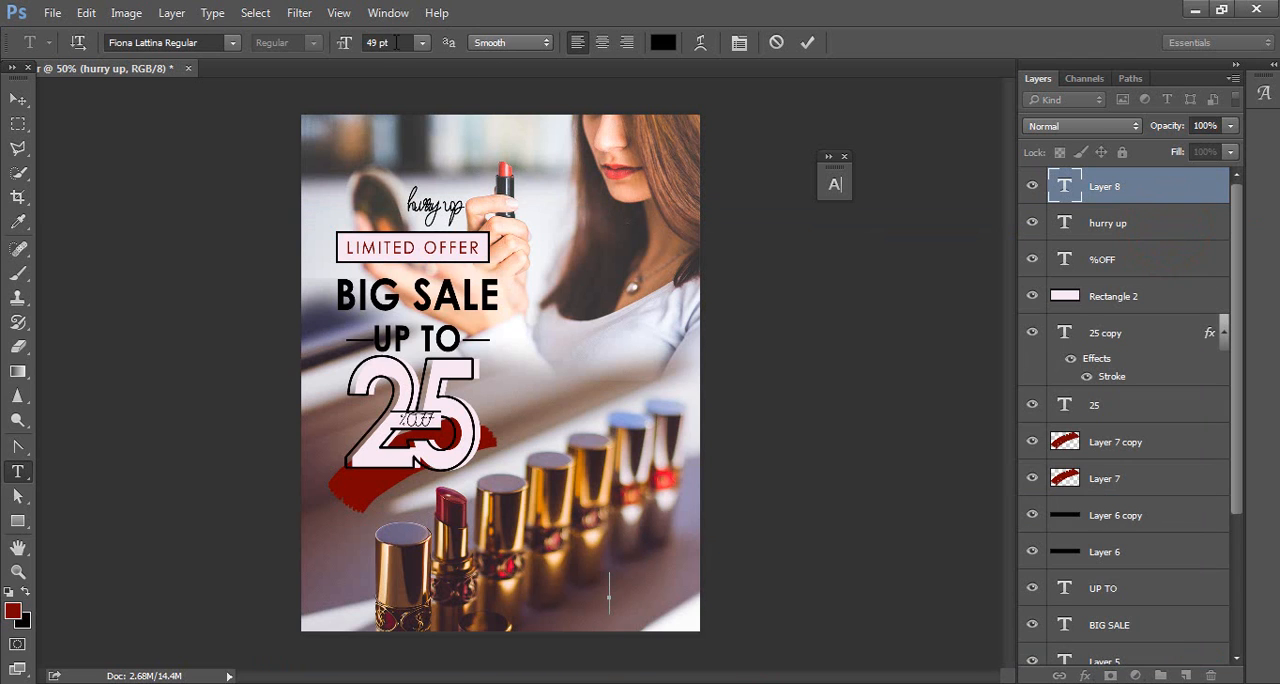
Step: Insert the copied WWWW.Lipcare.COM text at 19 pt and set its font to Century Gothic Regular
click(396, 42)
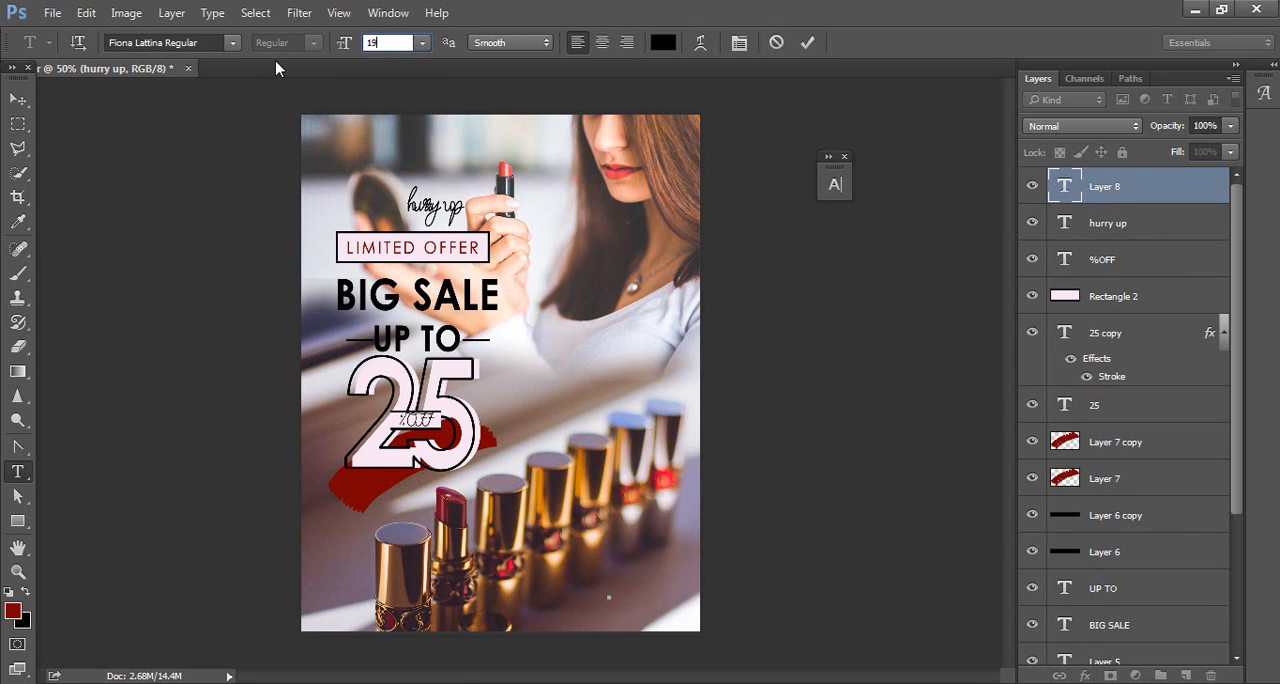
key(Return)
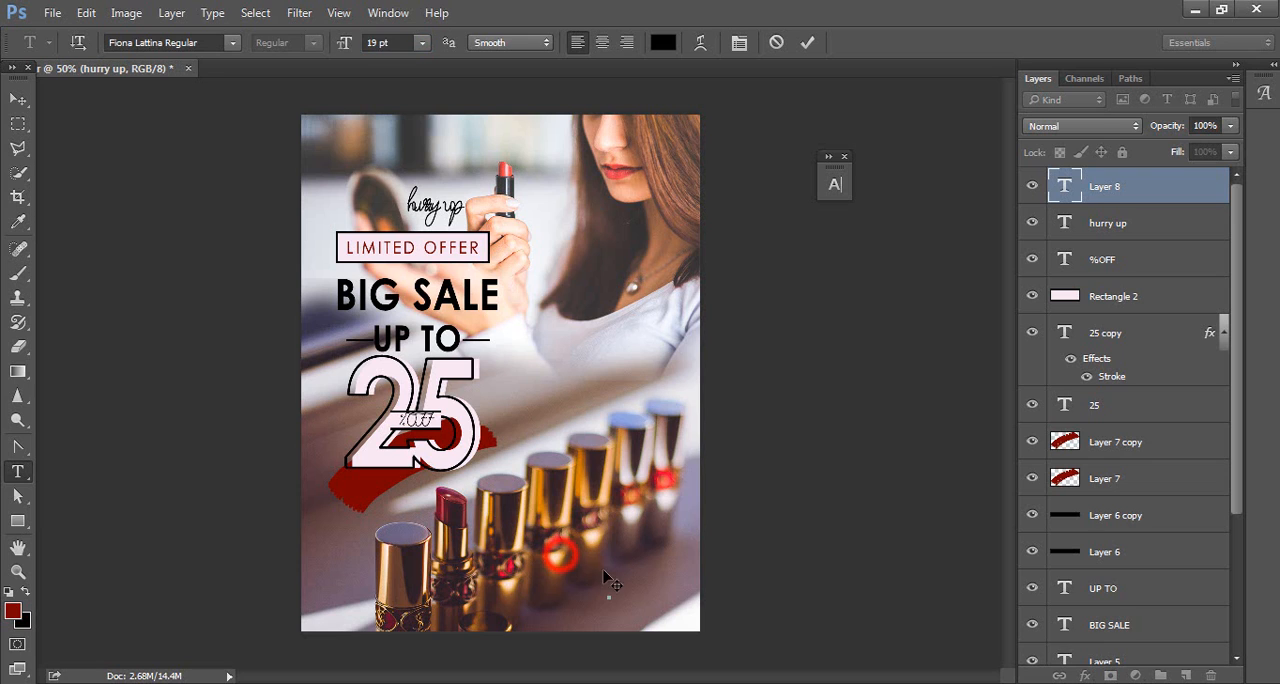
text(www.hurryup.com)
key(ctrl+a)
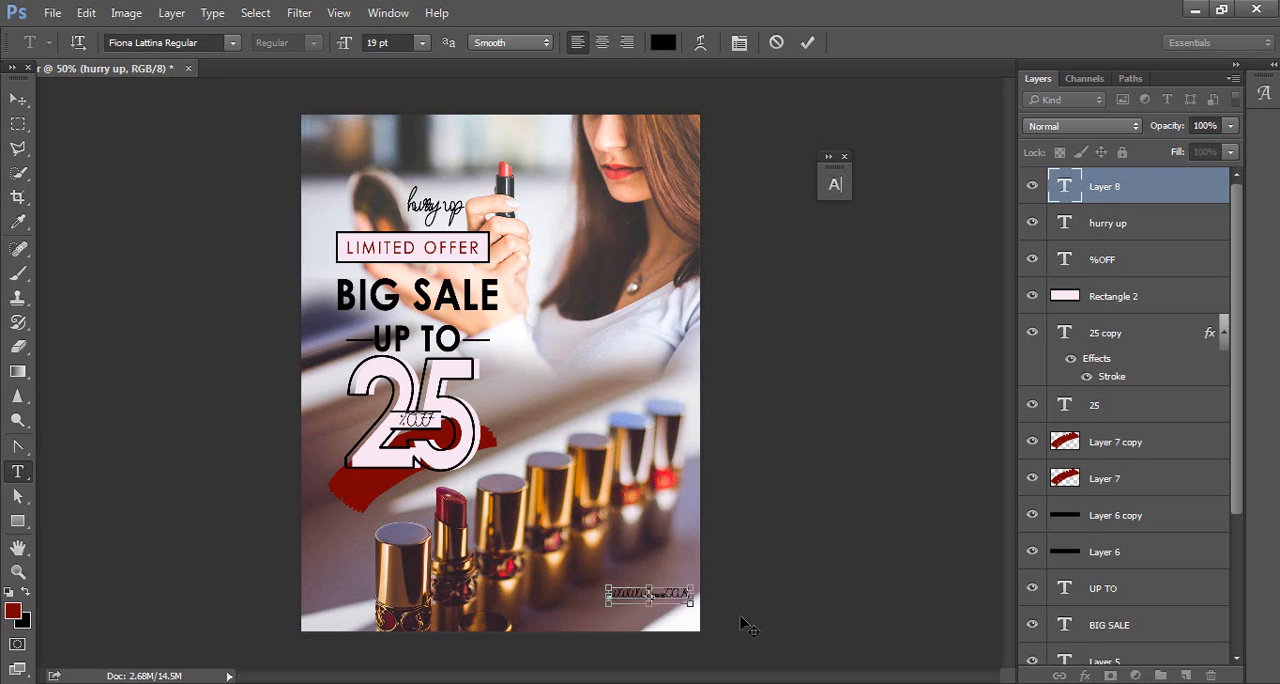
click(197, 45)
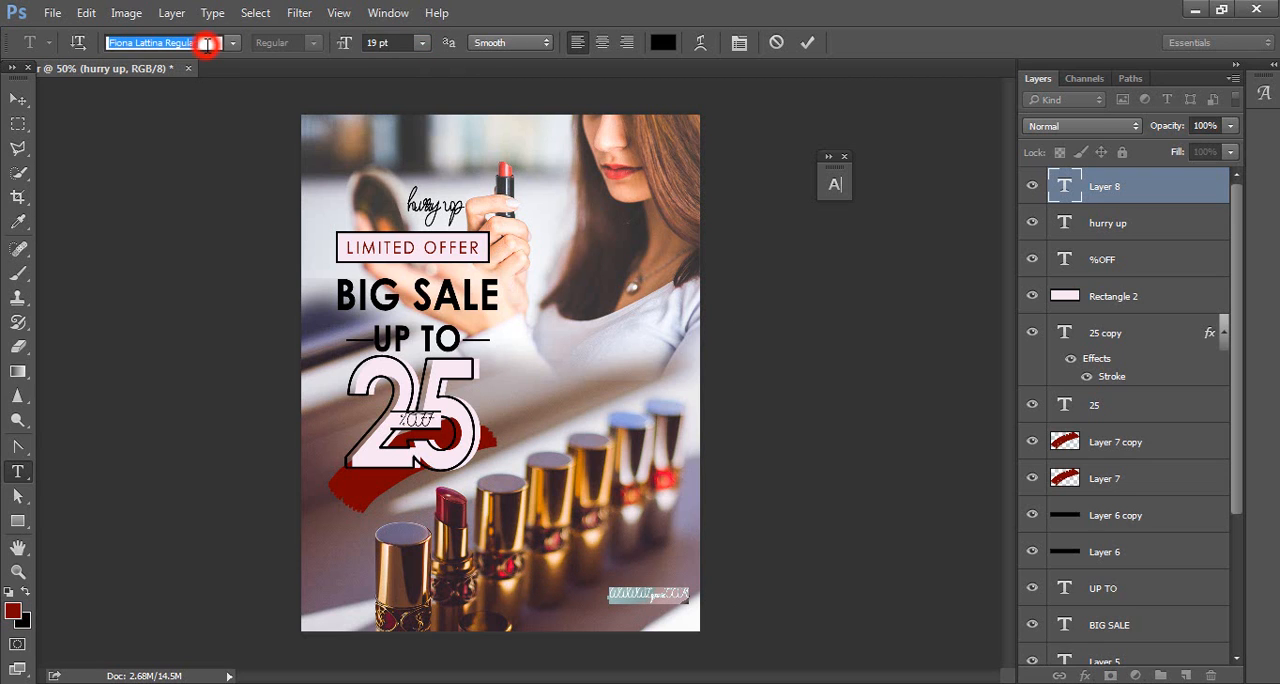
text(centu)
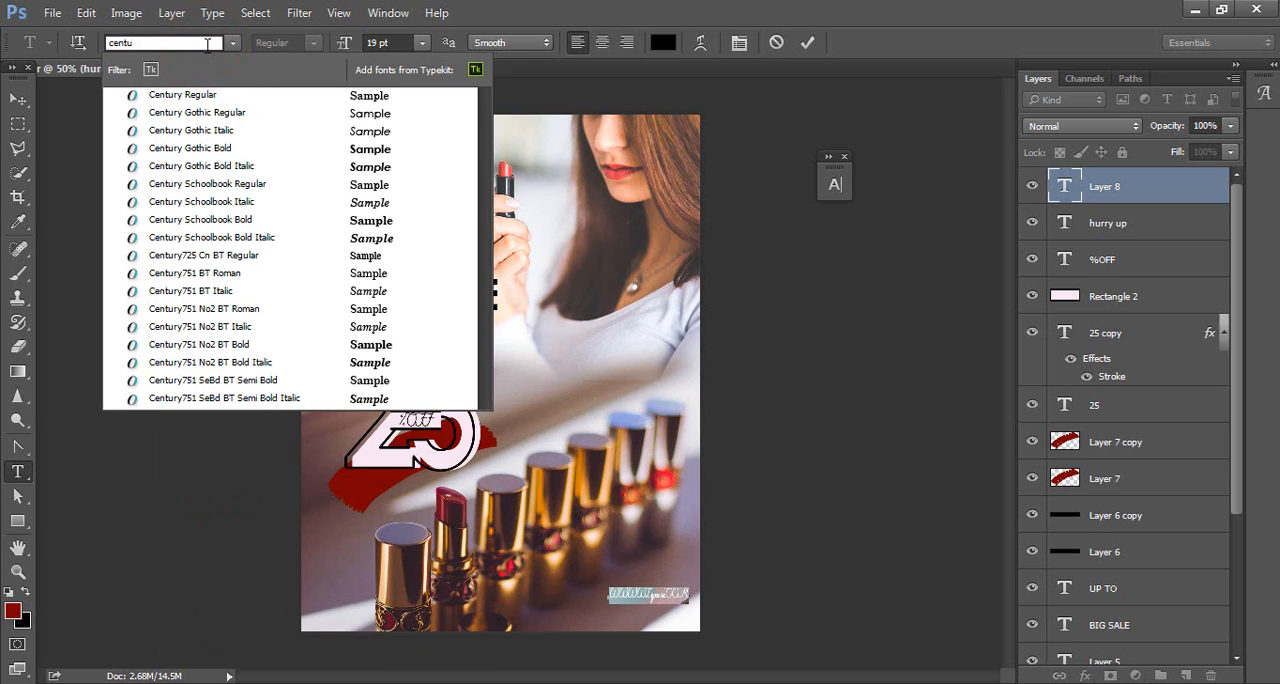
click(237, 113)
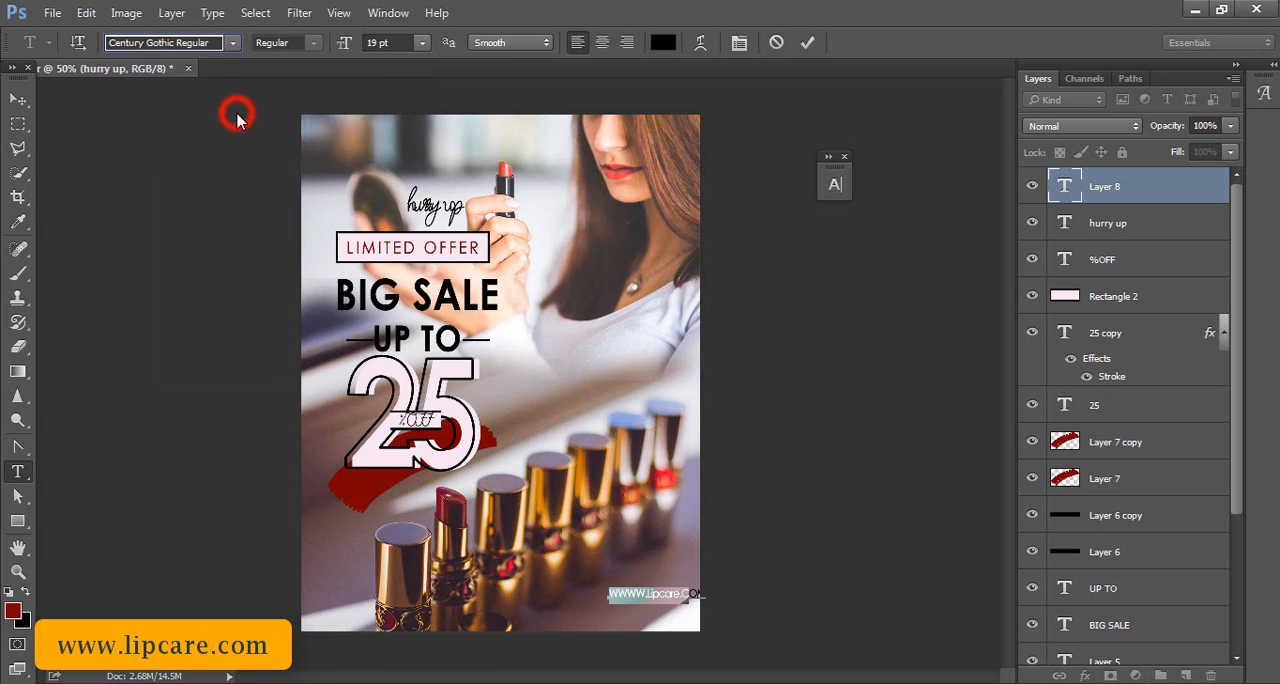
Step: Set the web address's letter tracking to 250 and its size to 18 pt
click(740, 42)
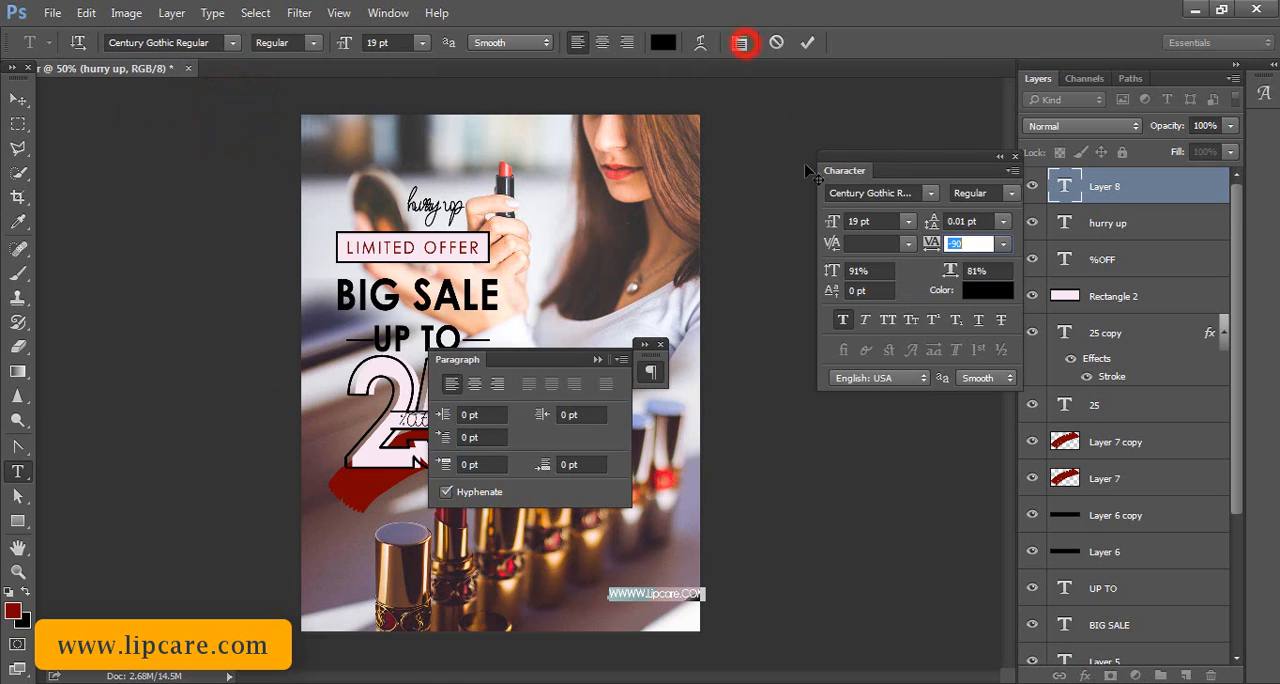
click(597, 359)
click(931, 244)
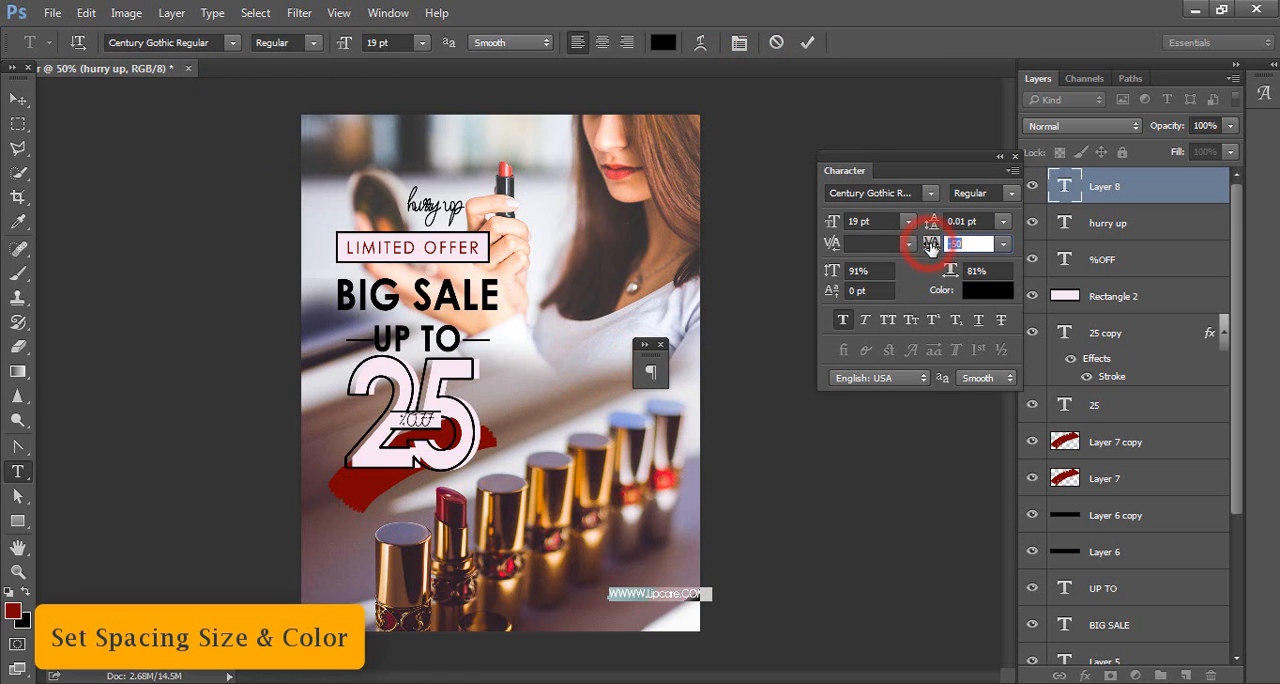
drag(931, 247, 945, 254)
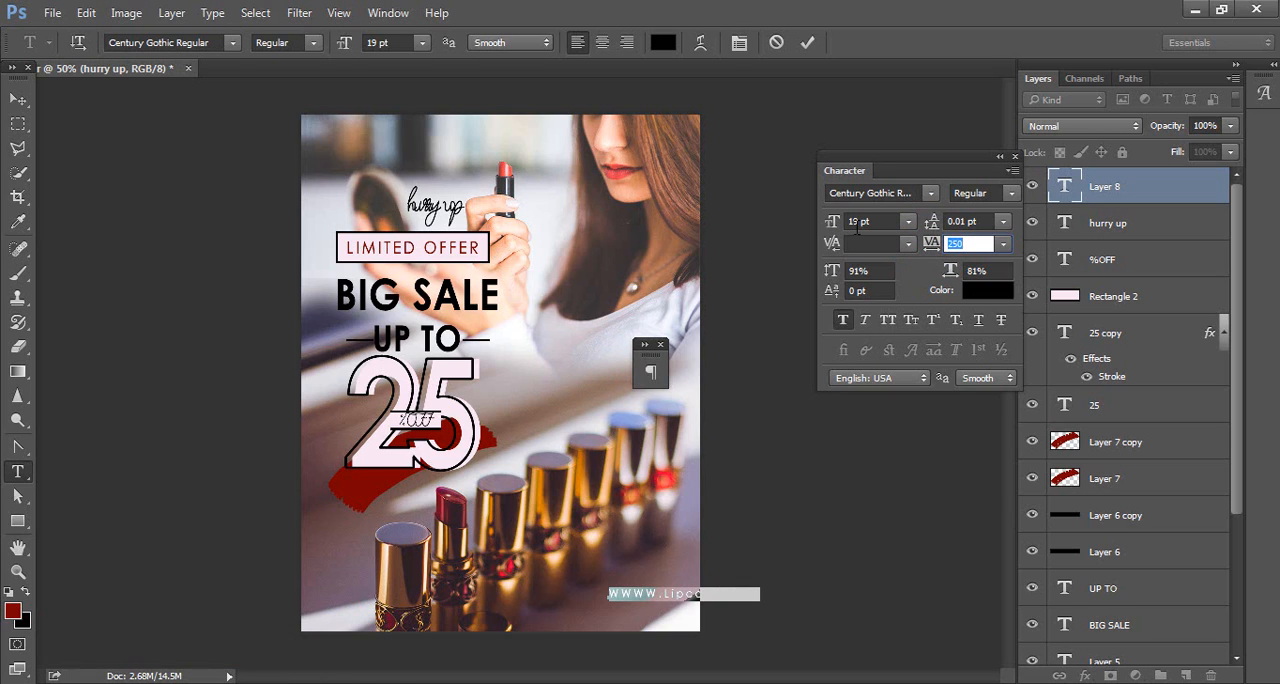
drag(833, 224, 828, 224)
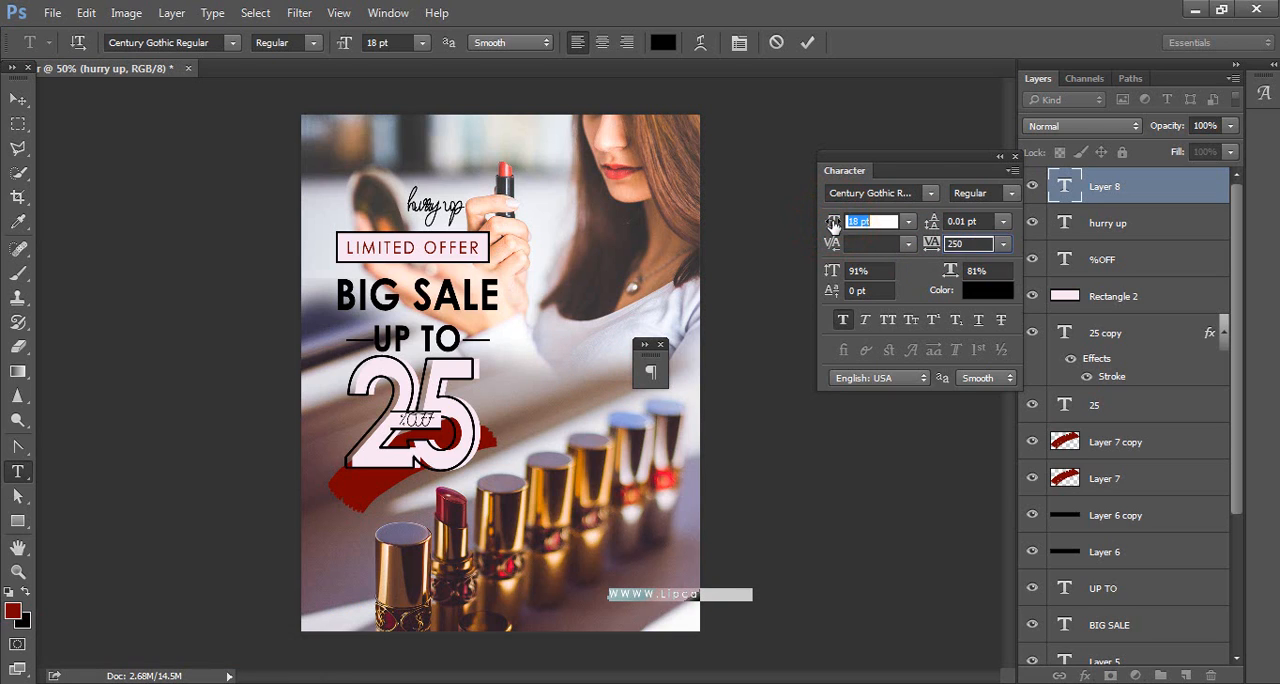
click(999, 157)
Step: Color the web address light pink f7e5f1, sampled from the LIMITED OFFER label, and move it inside the poster's lower-right corner
click(663, 42)
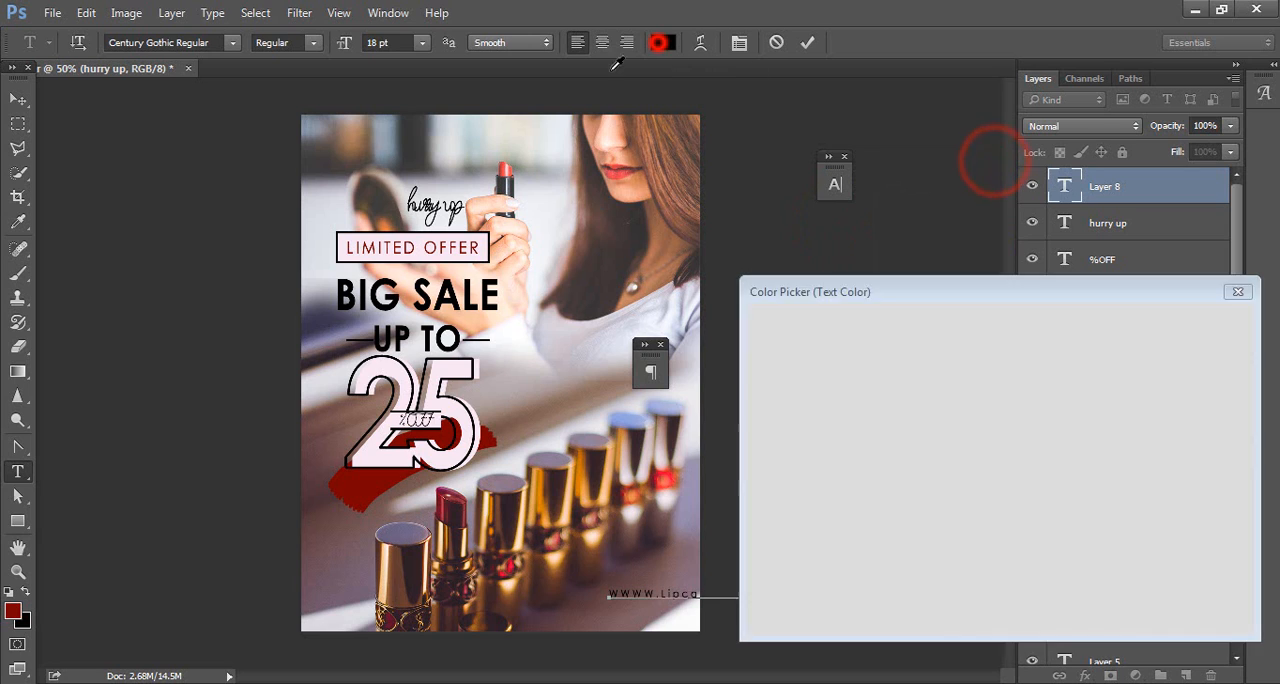
click(421, 240)
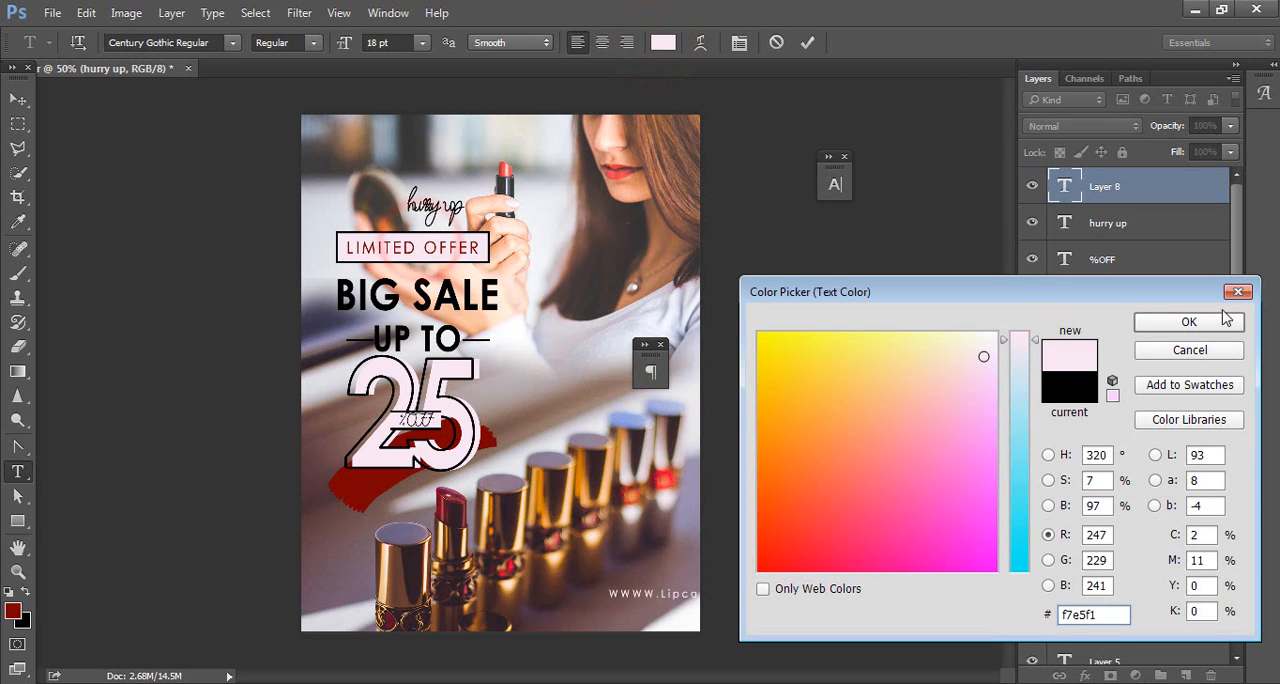
click(1219, 321)
click(17, 100)
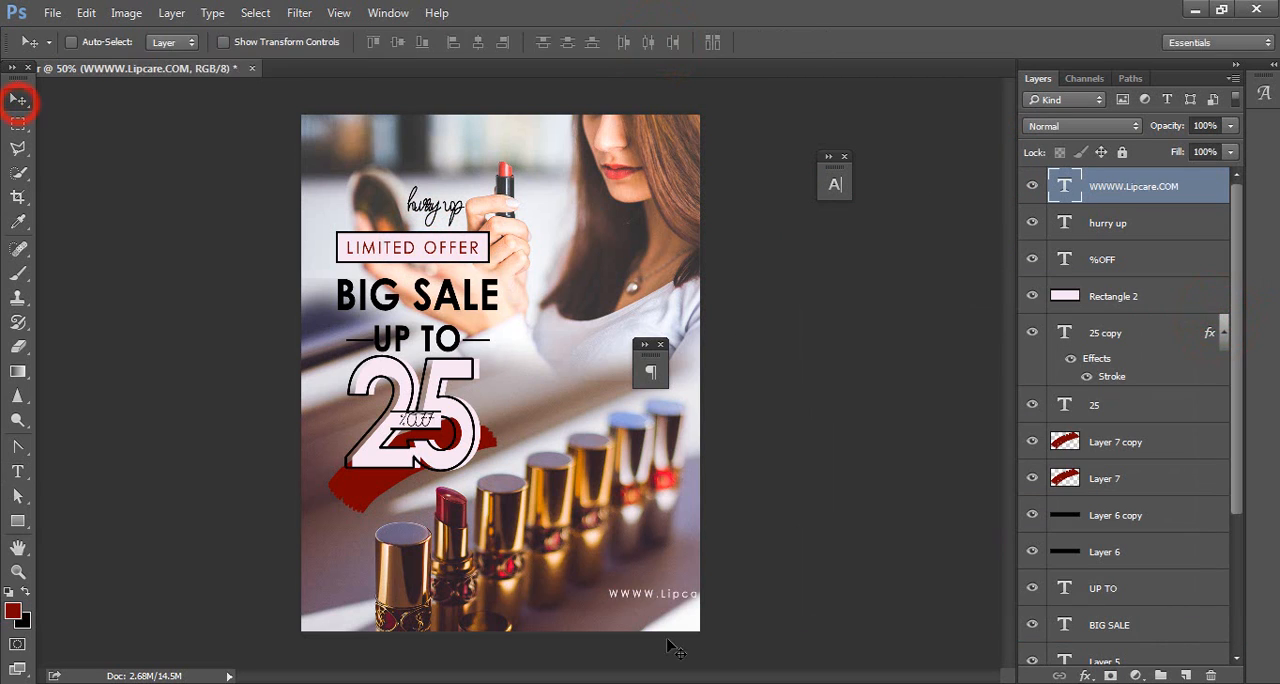
drag(680, 595, 576, 614)
Step: Place the LOGO image as an embedded file and position it directly above the web address
click(51, 13)
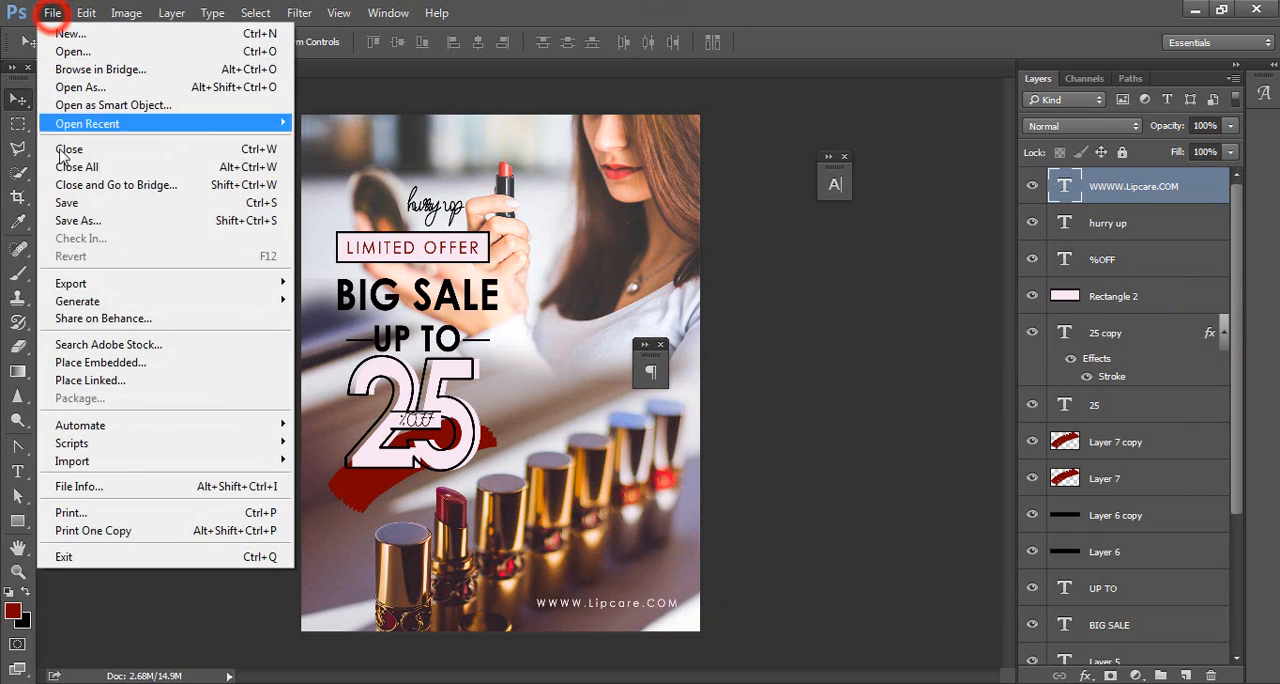
click(92, 355)
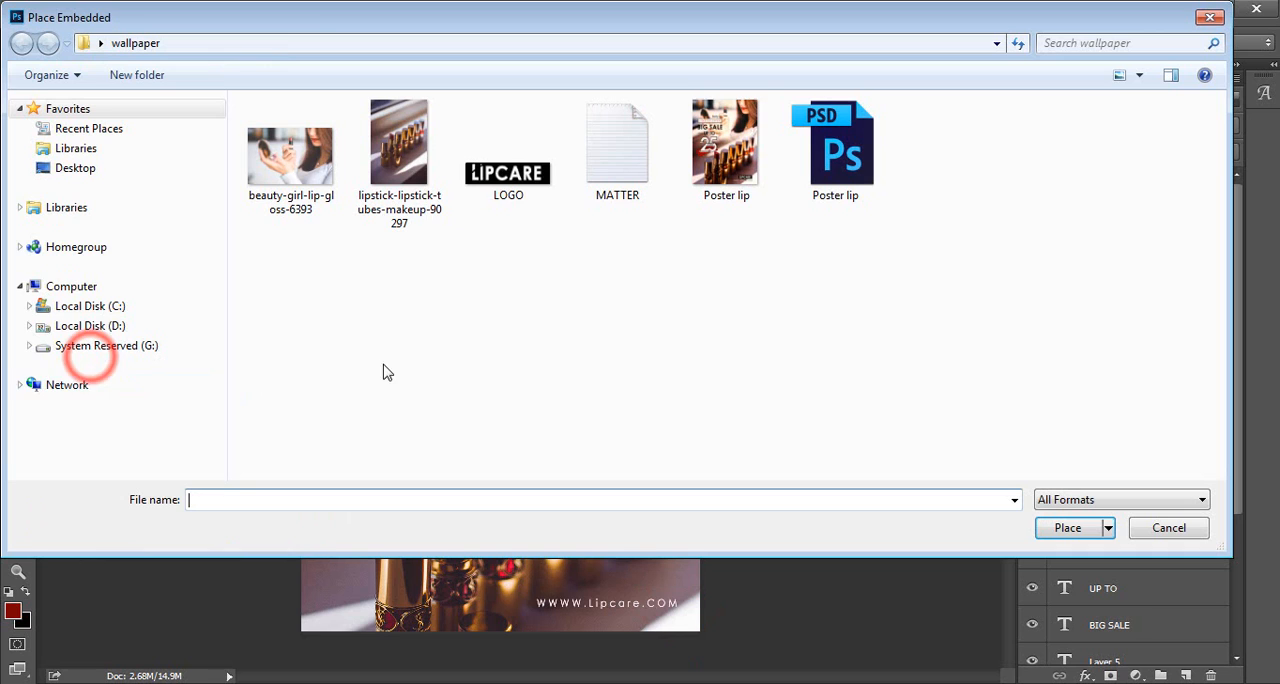
click(490, 195)
click(1068, 528)
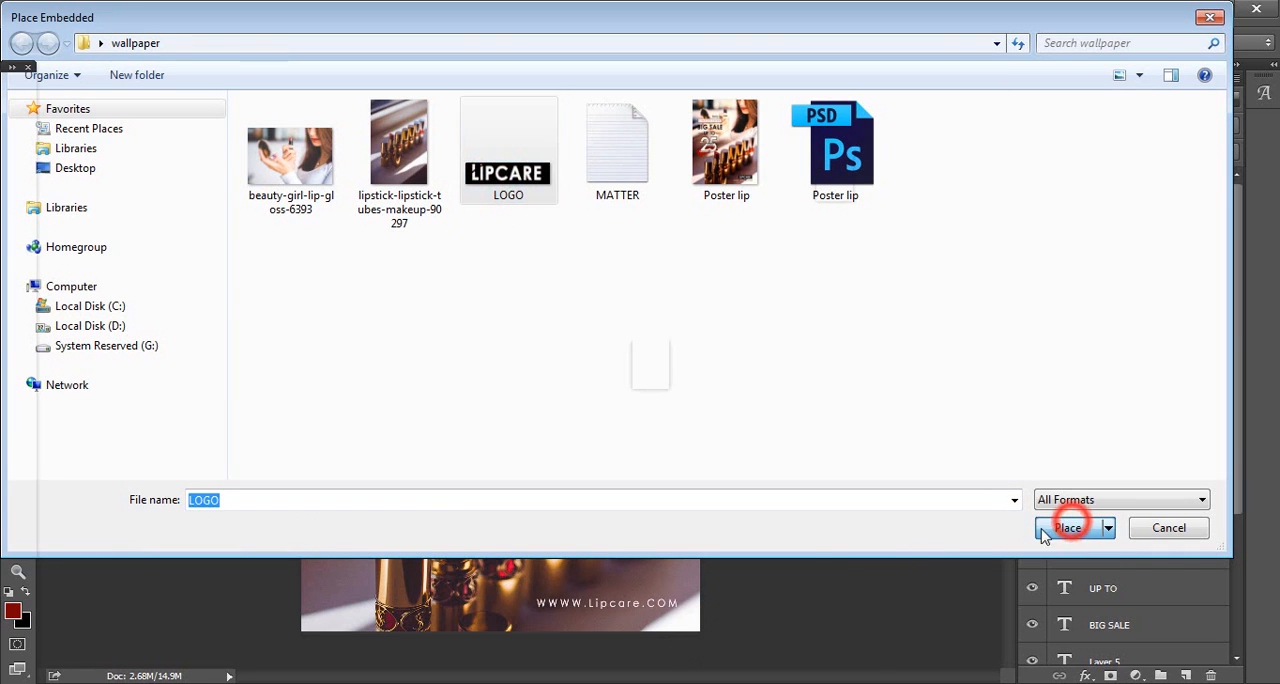
key(Return)
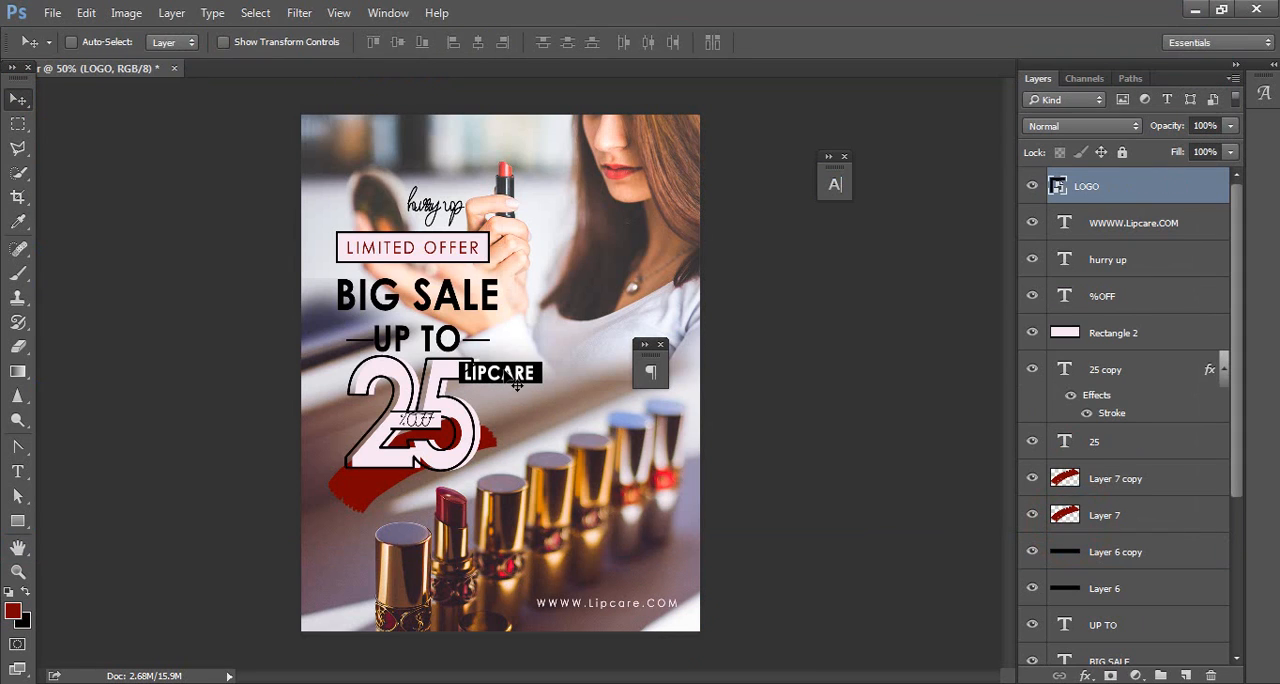
drag(520, 388, 655, 596)
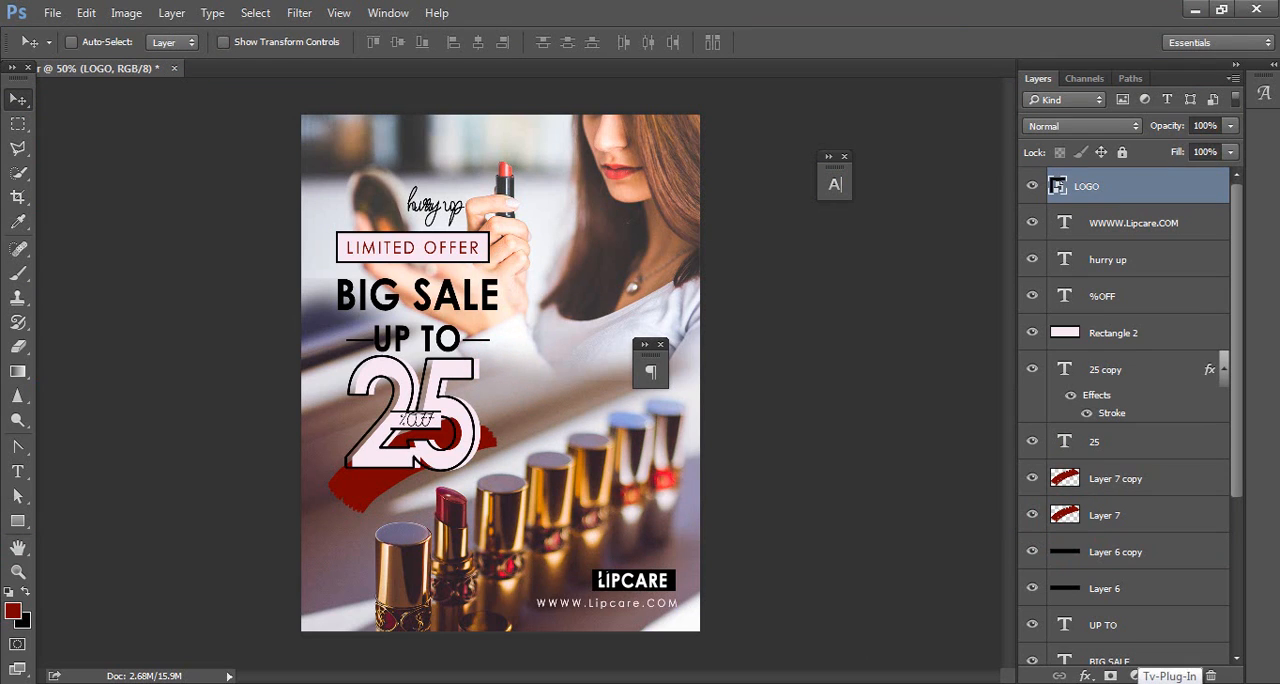
Step: Select the LOGO and web address layers together and nudge them slightly lower on the poster
click(1160, 220)
shift+click(1141, 186)
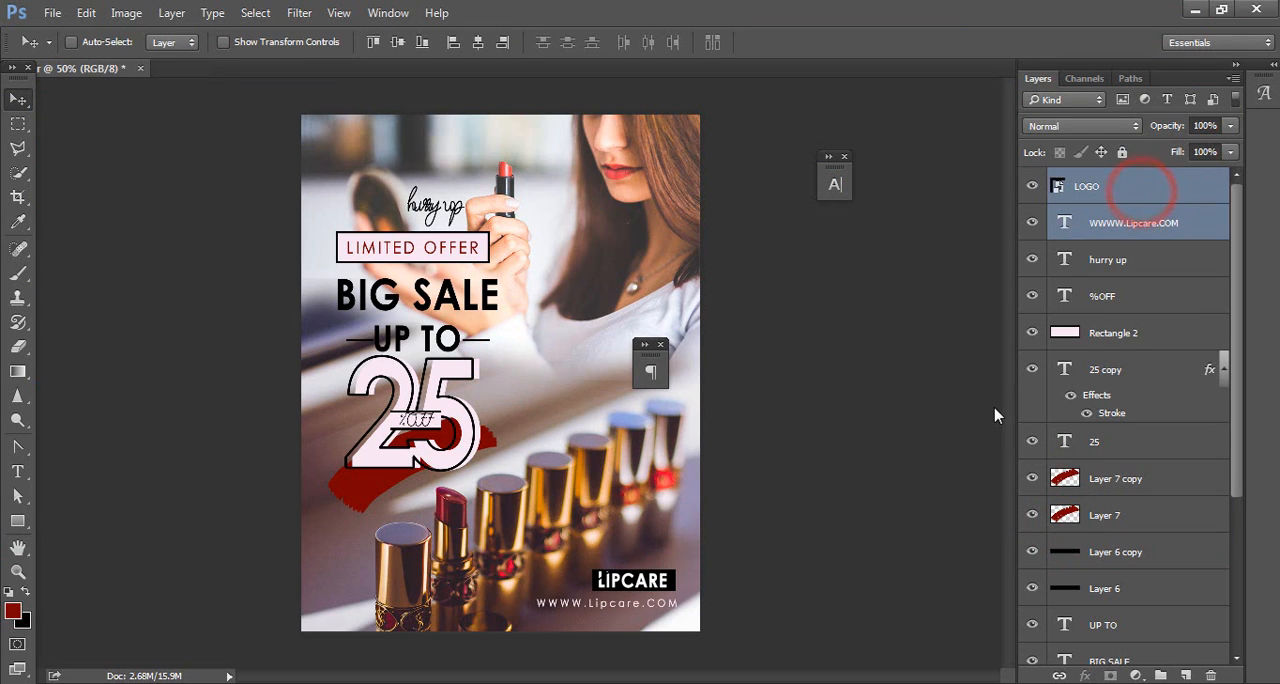
key(Down)
key(Down)
key(Down)
key(Down)
key(Down)
key(Down)
key(Down)
key(Down)
key(Down)
key(Down)
key(Down)
key(Down)
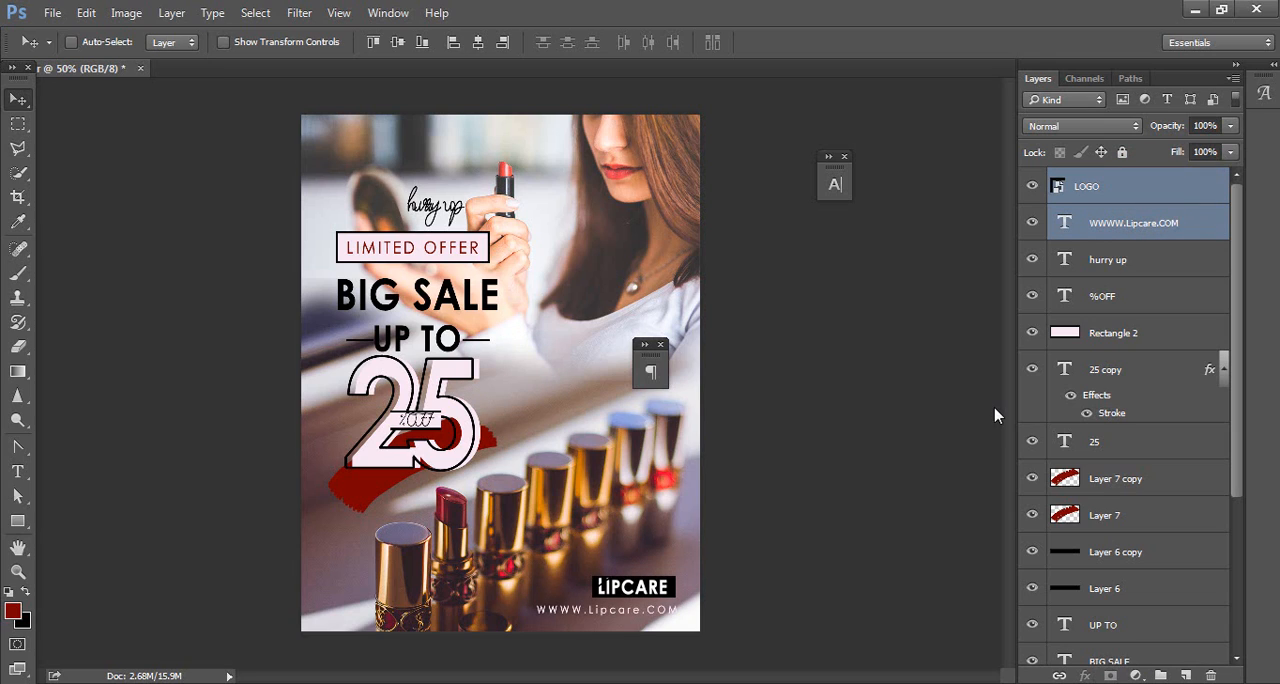
Step: Nudge the LOGO layer alone slightly downward so it sits closer to the web address
click(1120, 186)
key(Down)
key(Down)
key(Down)
key(Down)
key(Down)
key(Down)
key(Down)
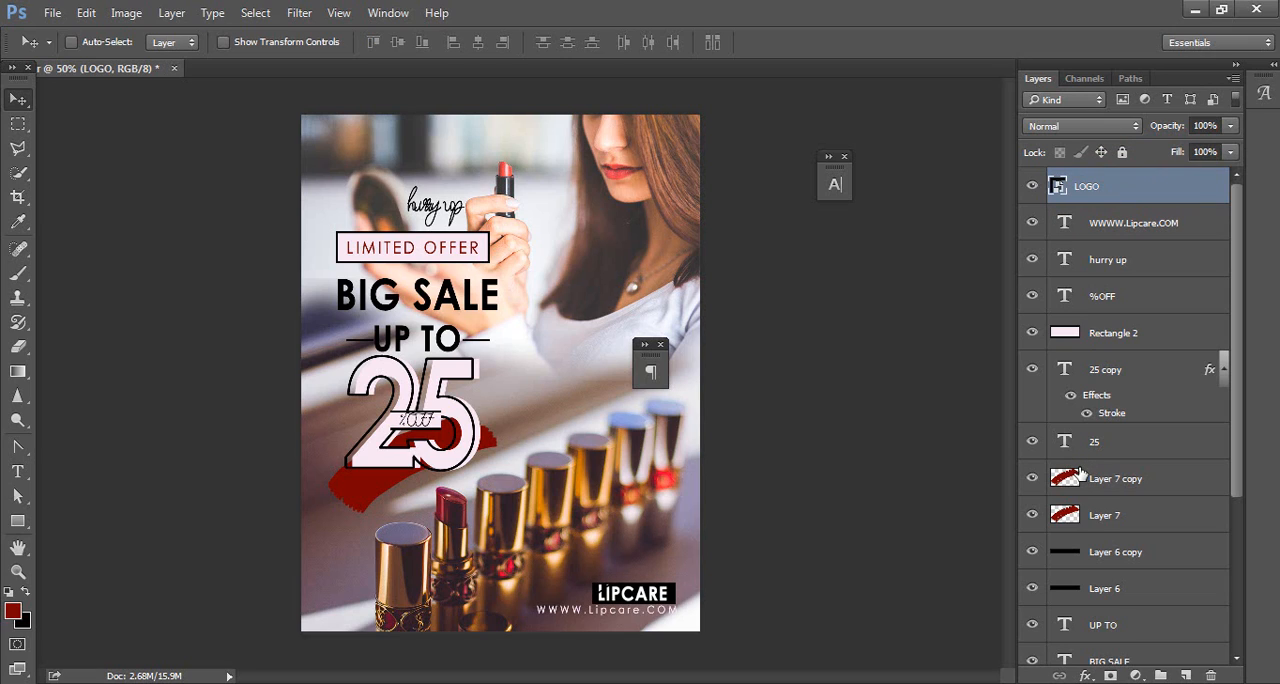
Step: Clear away the floating text panels and add a Color Lookup adjustment layer above LOGO using the 3DLUT file filmstock_50.3dl
click(660, 344)
click(844, 156)
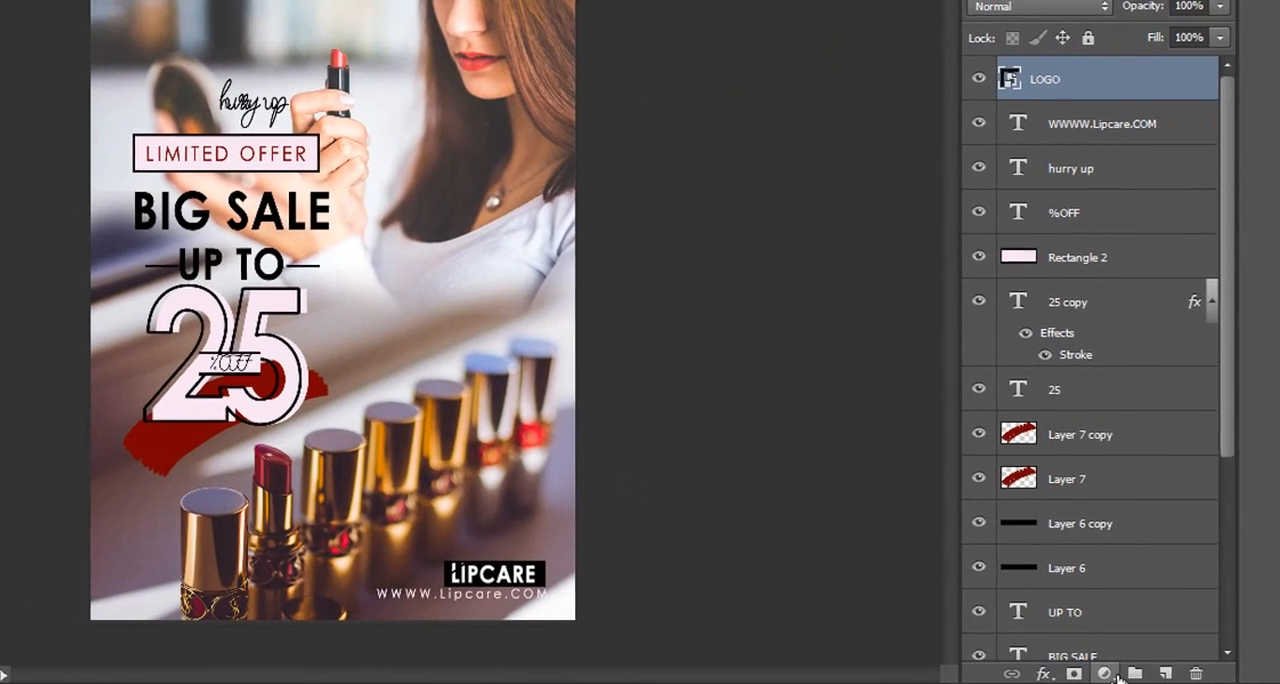
click(1135, 676)
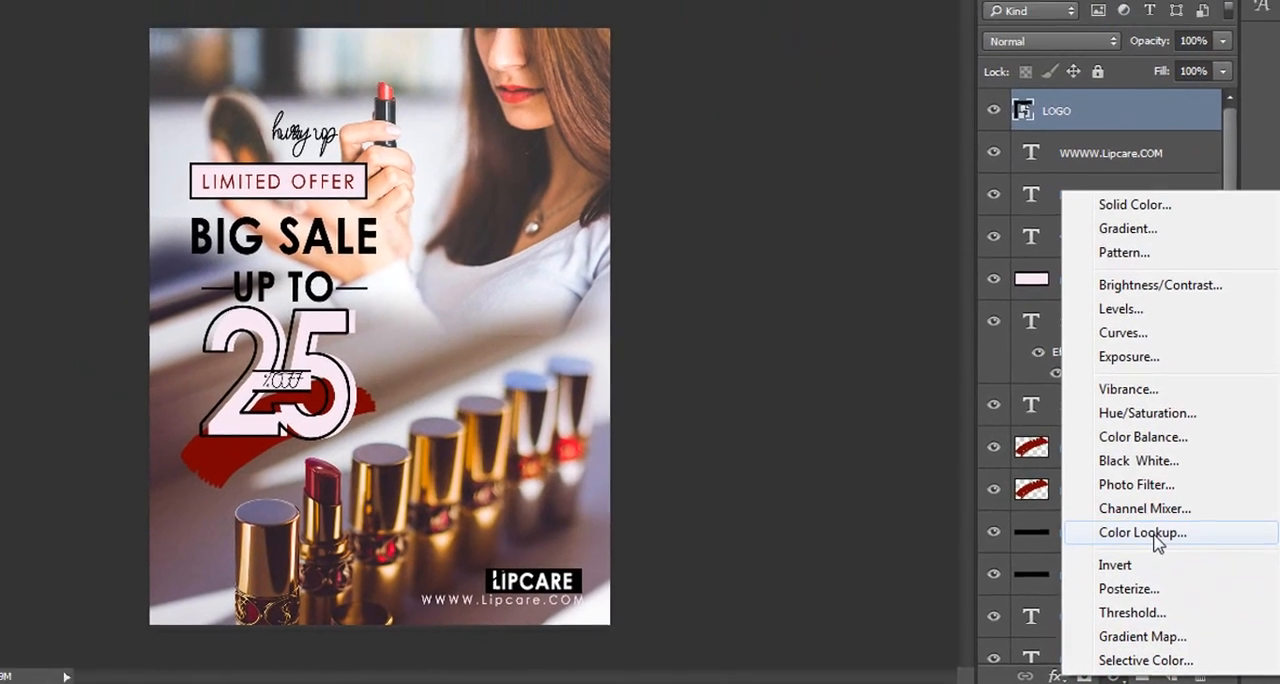
click(1134, 521)
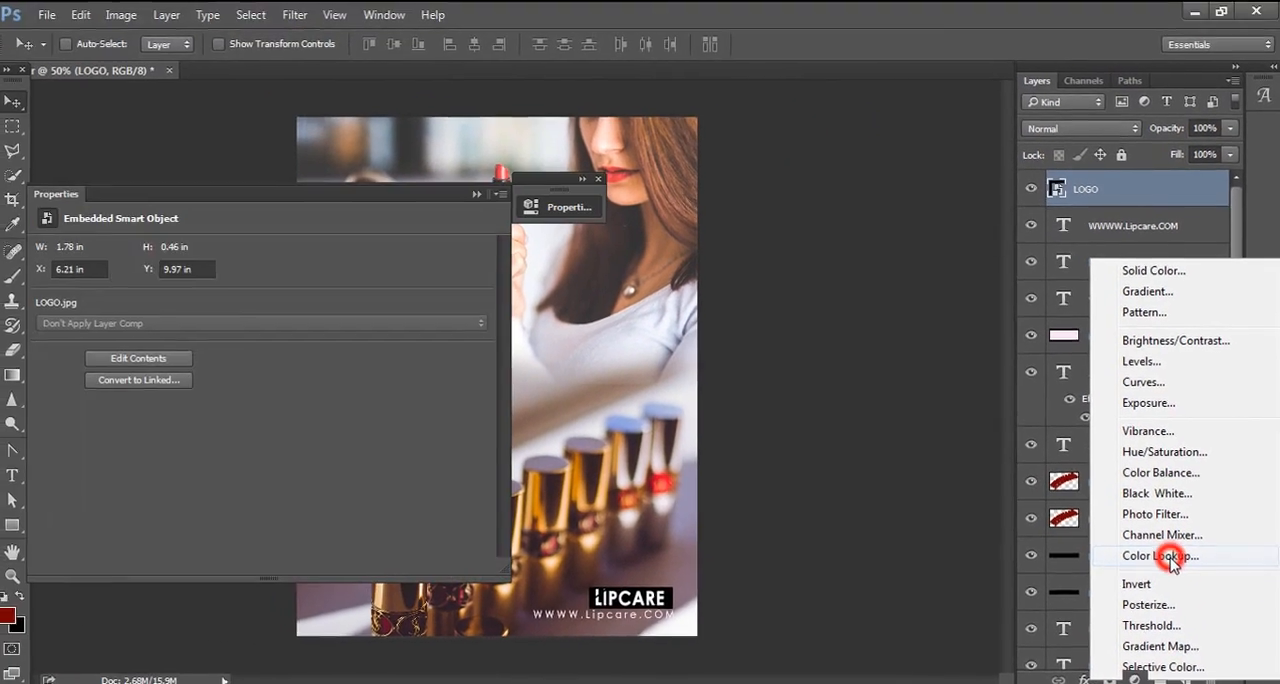
drag(379, 205, 1055, 202)
click(944, 247)
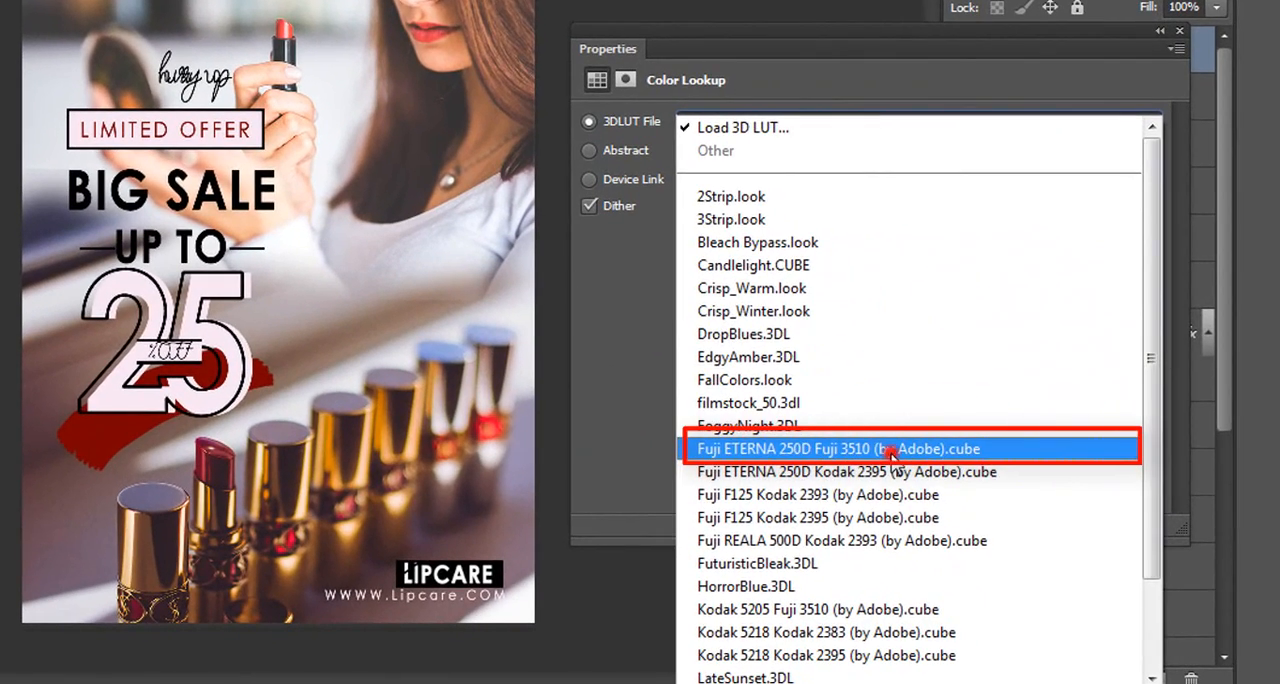
click(891, 453)
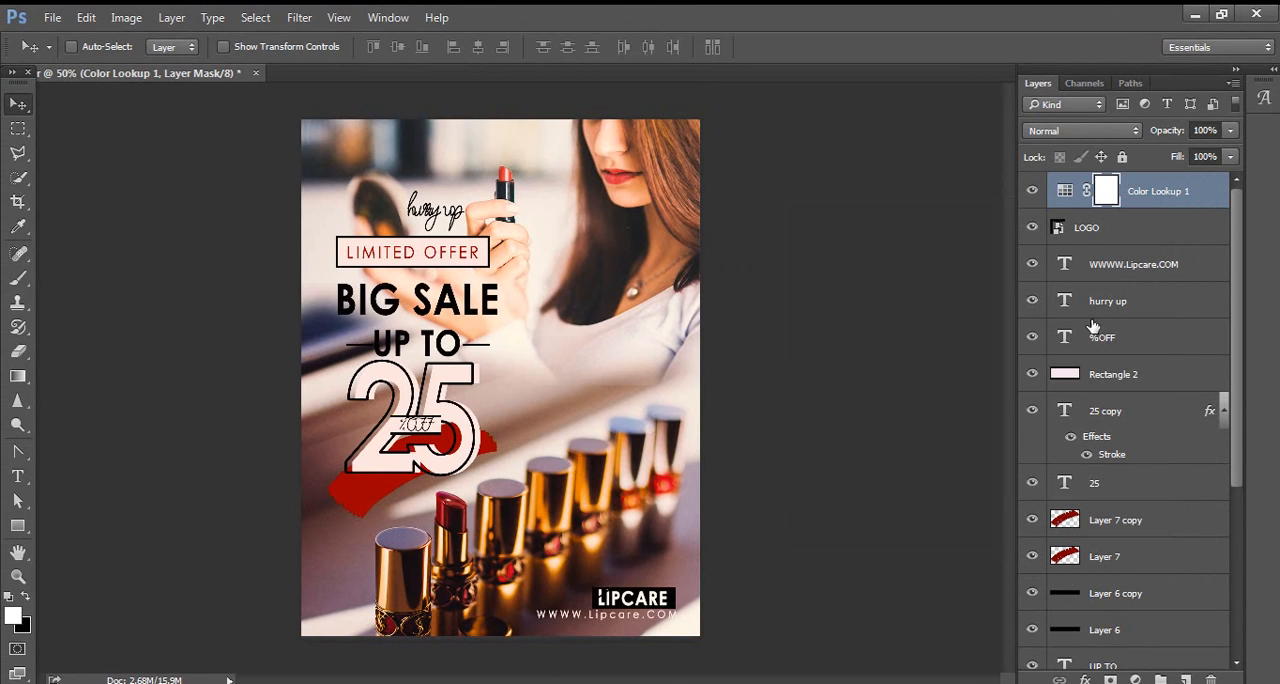
Step: Compare the poster with and without the Color Lookup adjustment, leaving the layer visible
click(1034, 192)
click(1034, 192)
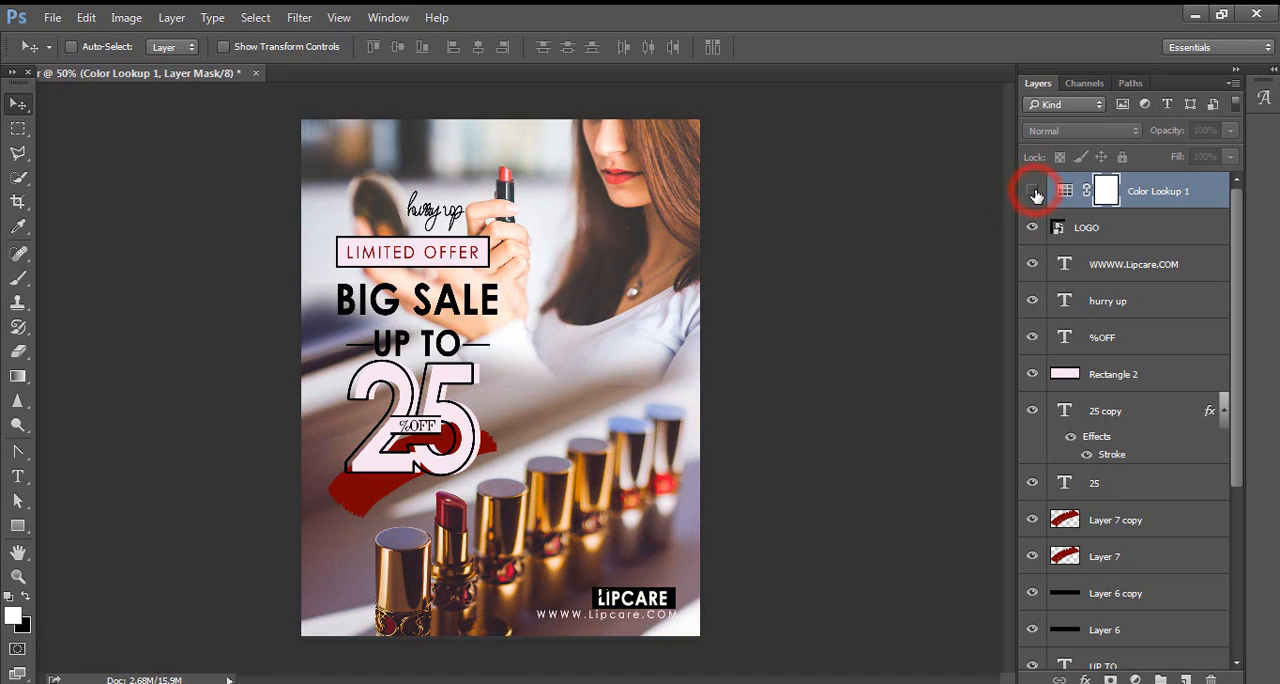
click(1034, 192)
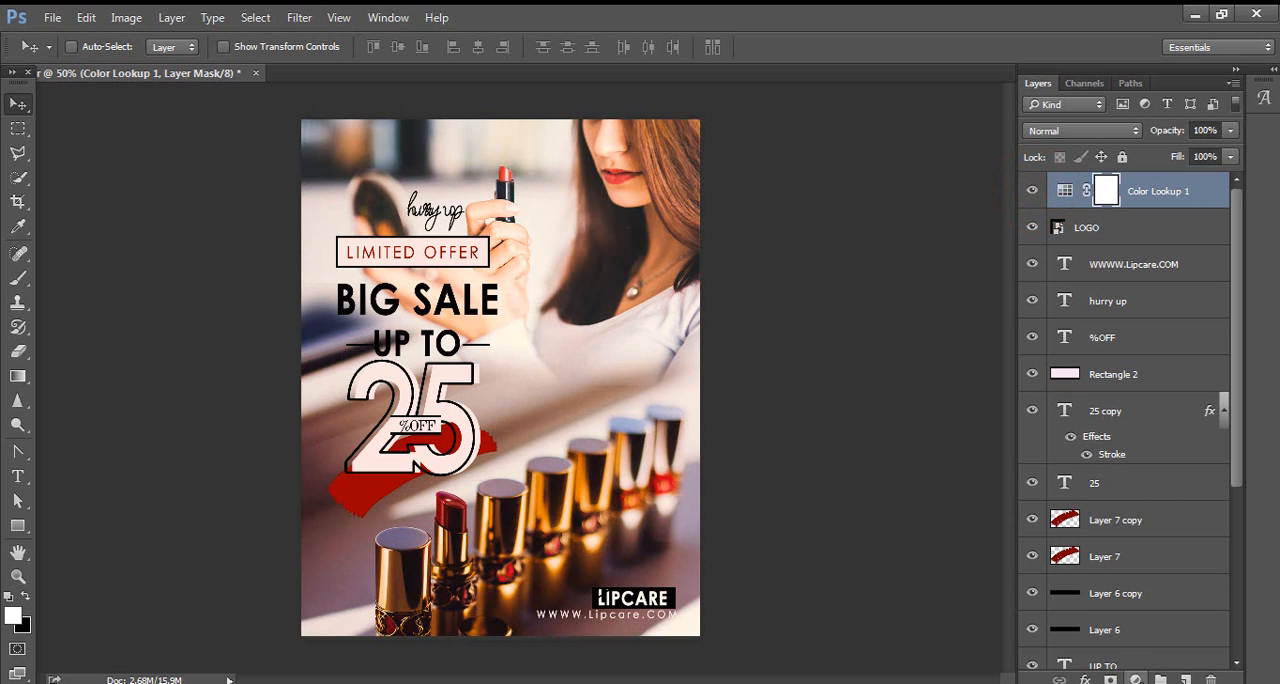
Step: Add a Levels adjustment layer above Color Lookup with RGB input levels of 9, 0.86 and 255
click(1135, 679)
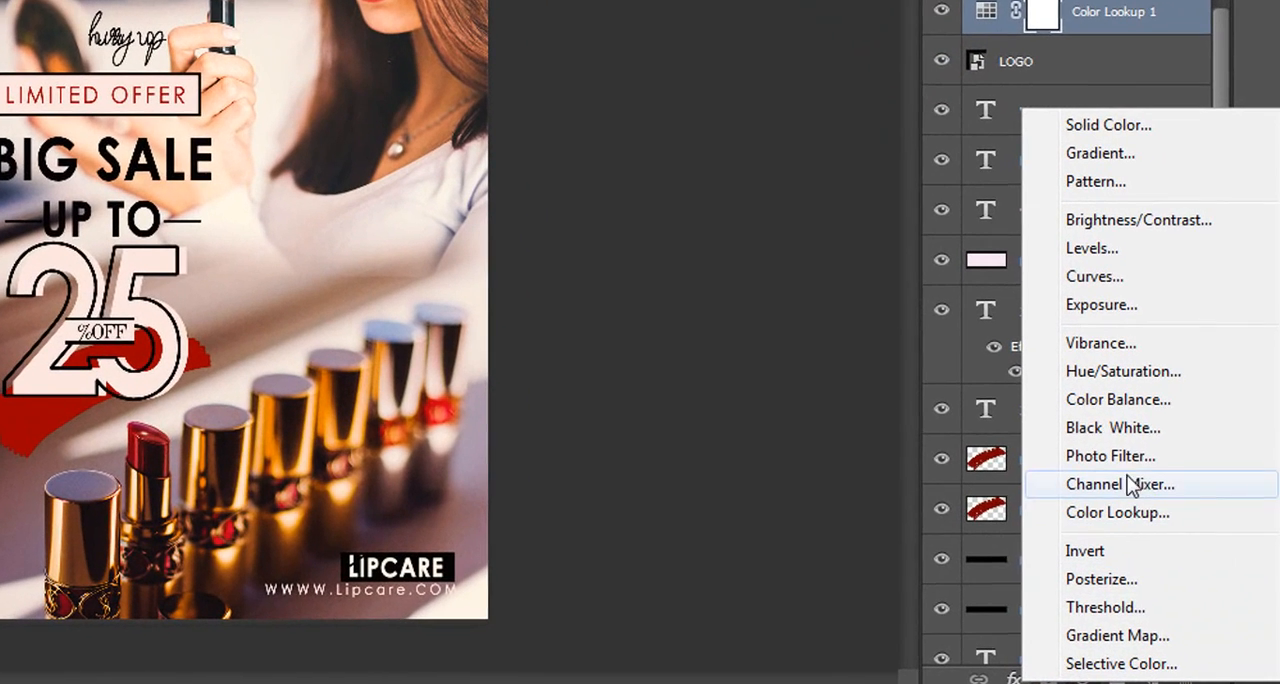
click(1112, 251)
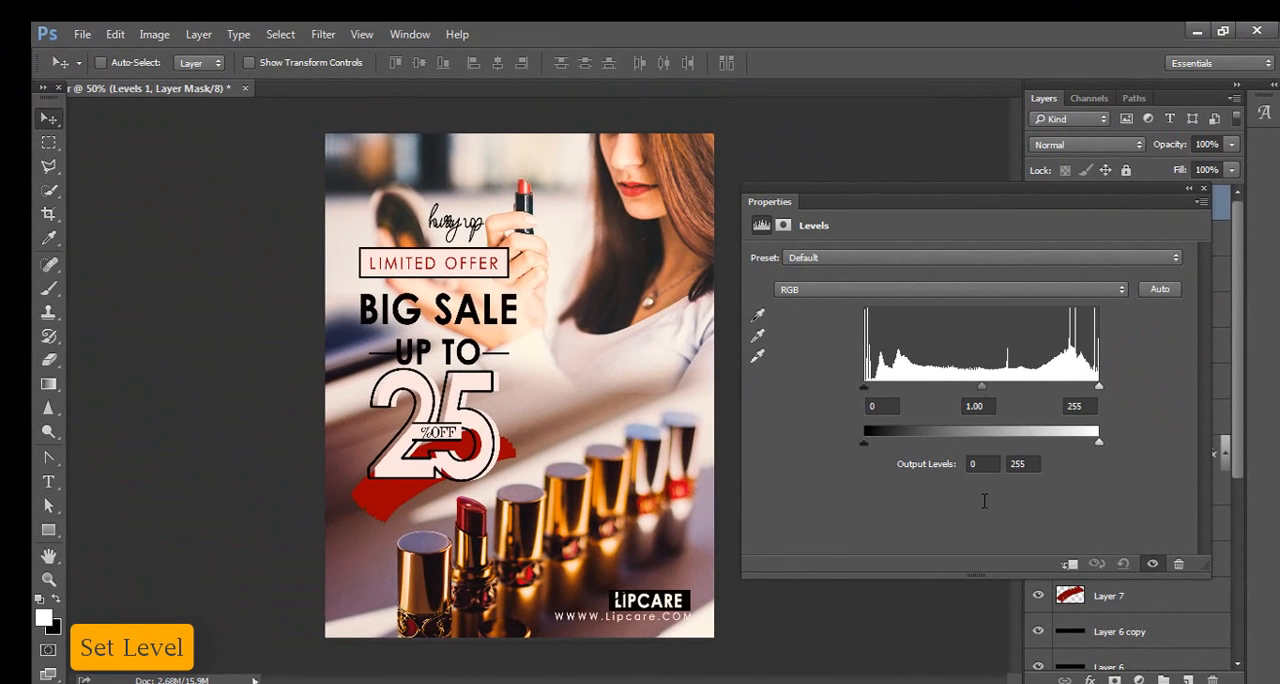
drag(981, 390, 1001, 397)
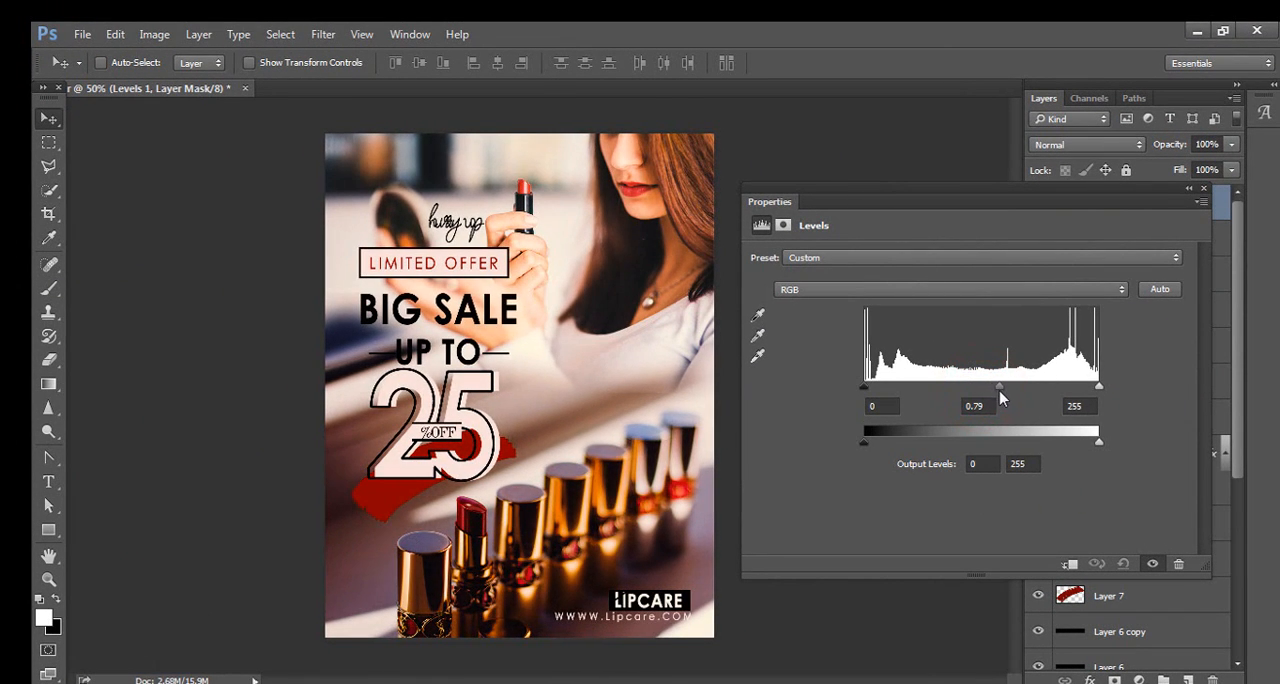
drag(867, 389, 873, 389)
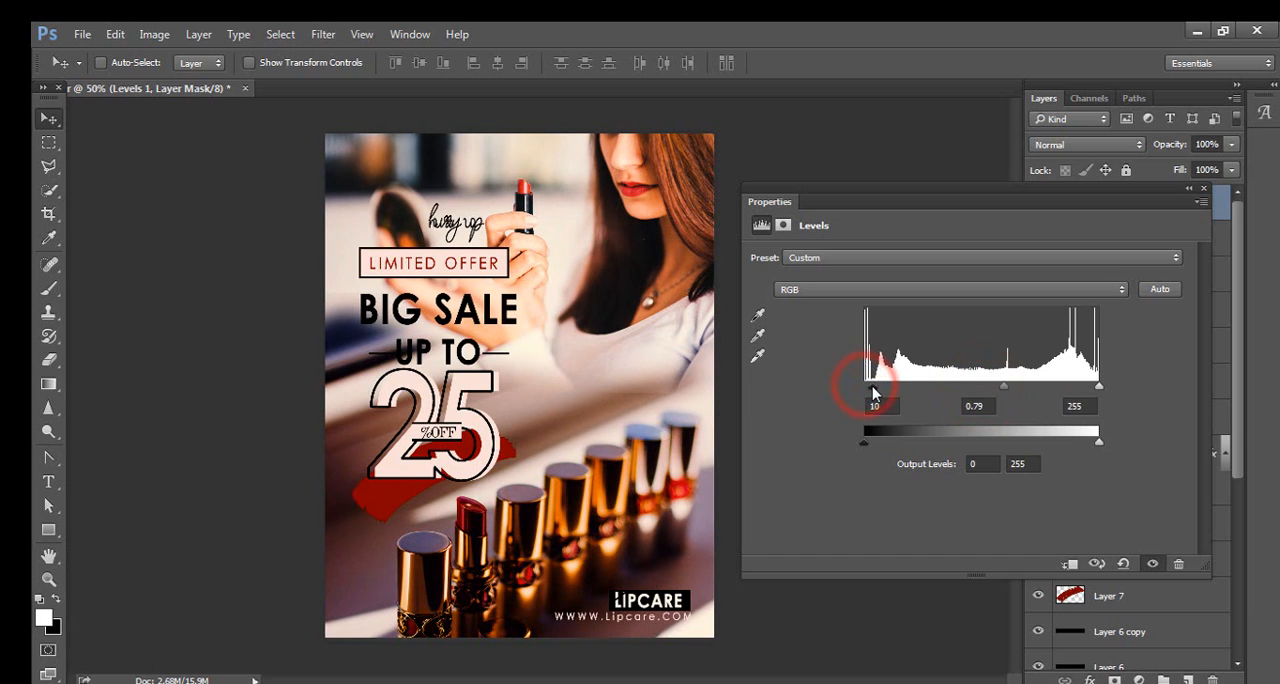
drag(1002, 393, 997, 393)
drag(1101, 388, 1099, 390)
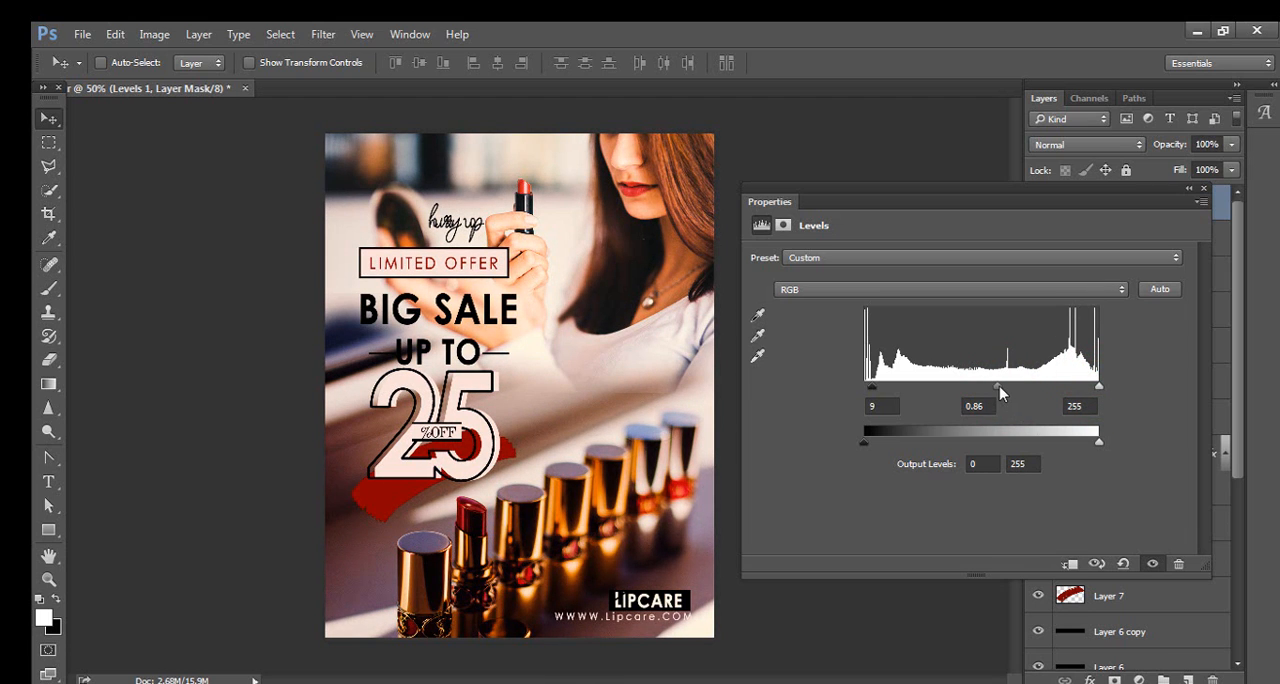
drag(999, 387, 997, 386)
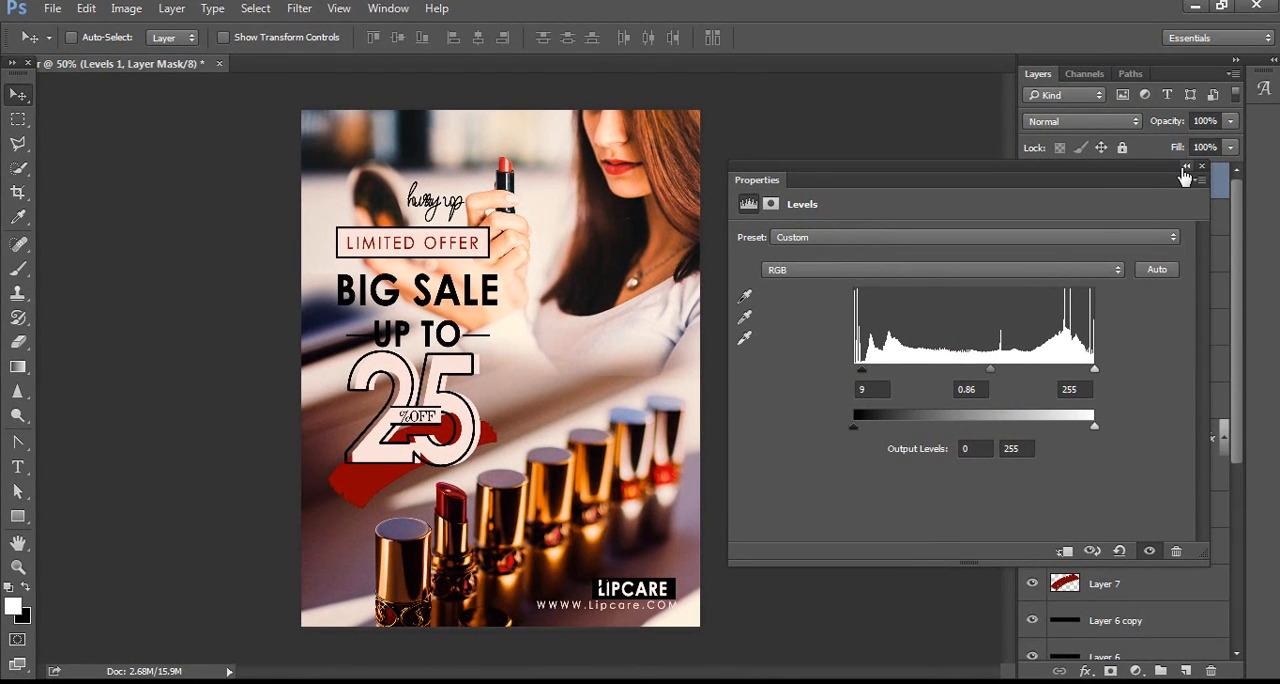
click(1187, 166)
Step: Compare the poster with and without the Levels adjustment, leaving the layer visible
click(1034, 183)
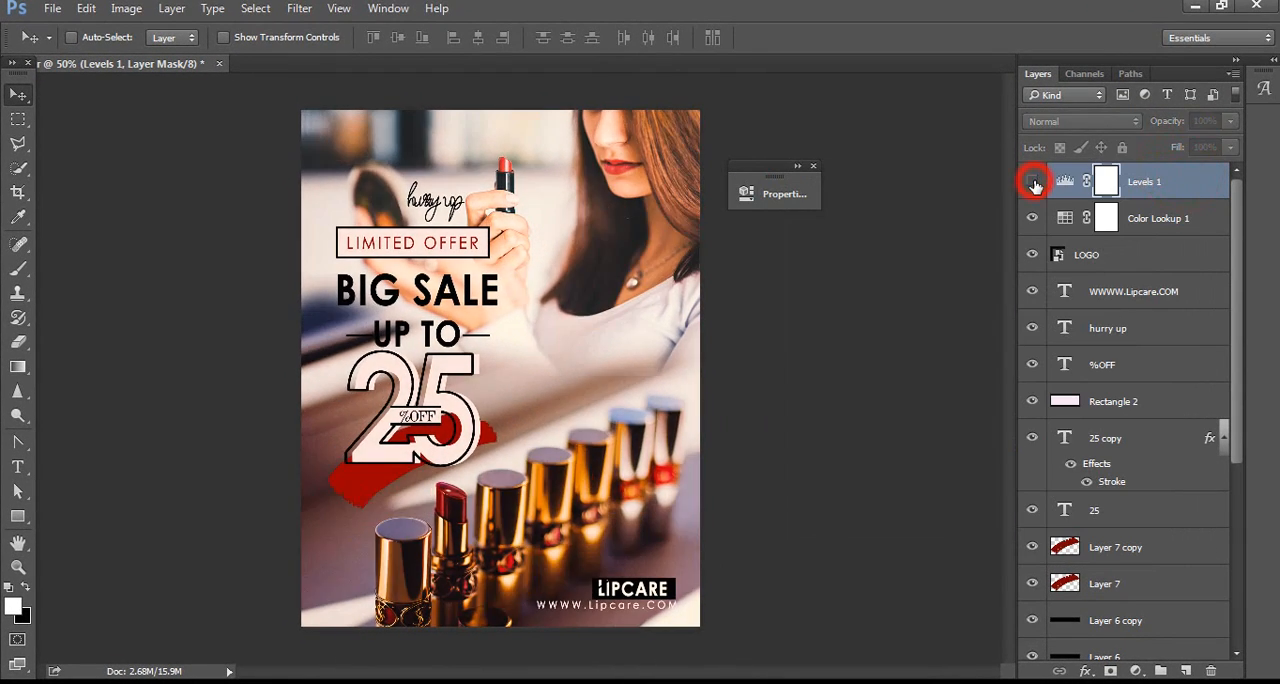
click(1033, 183)
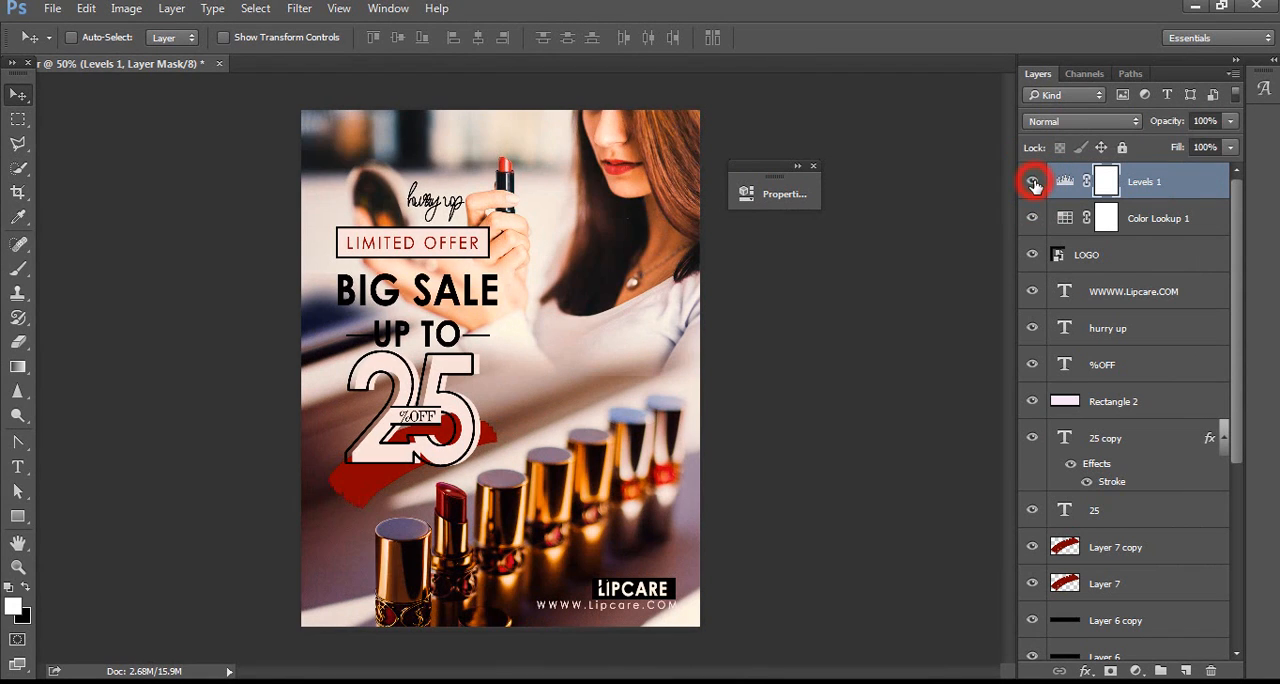
click(1034, 183)
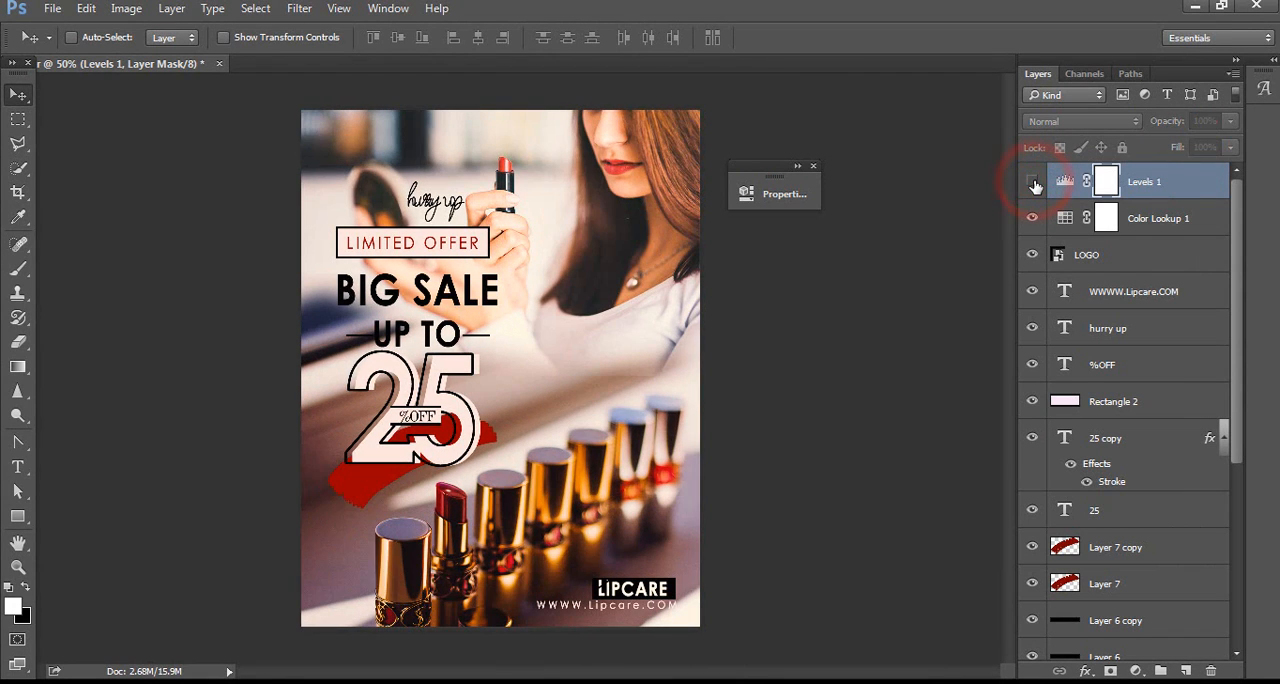
click(1034, 183)
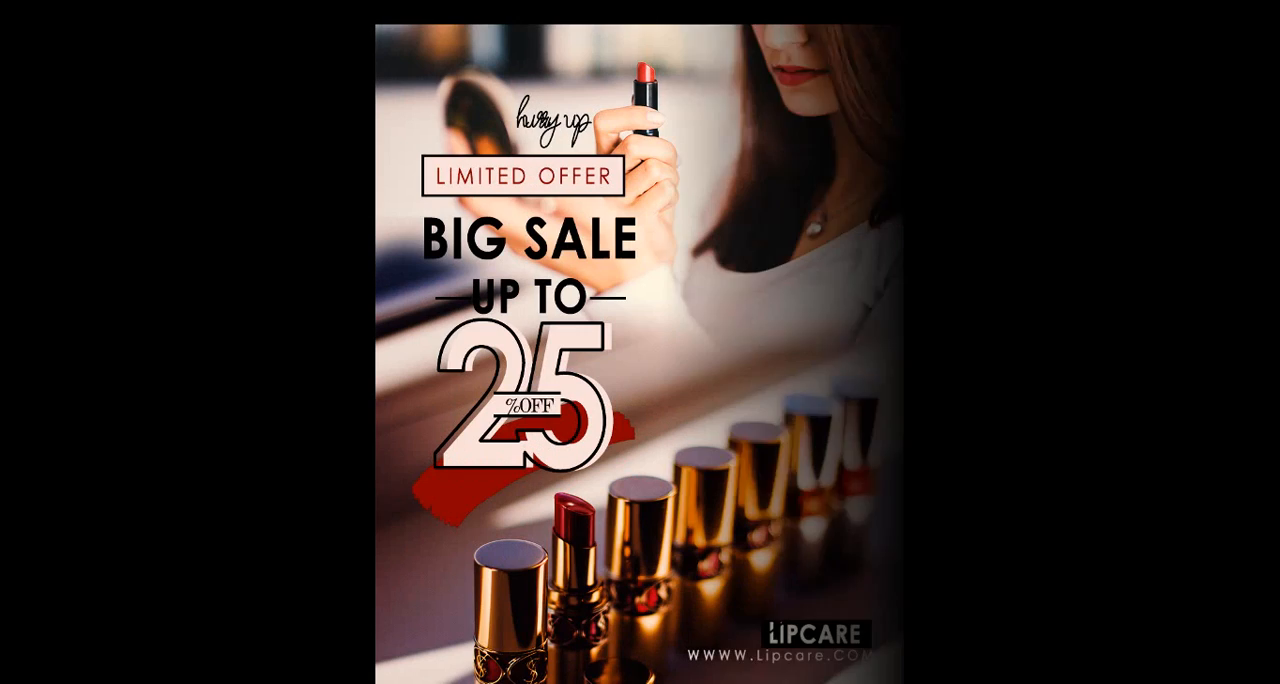